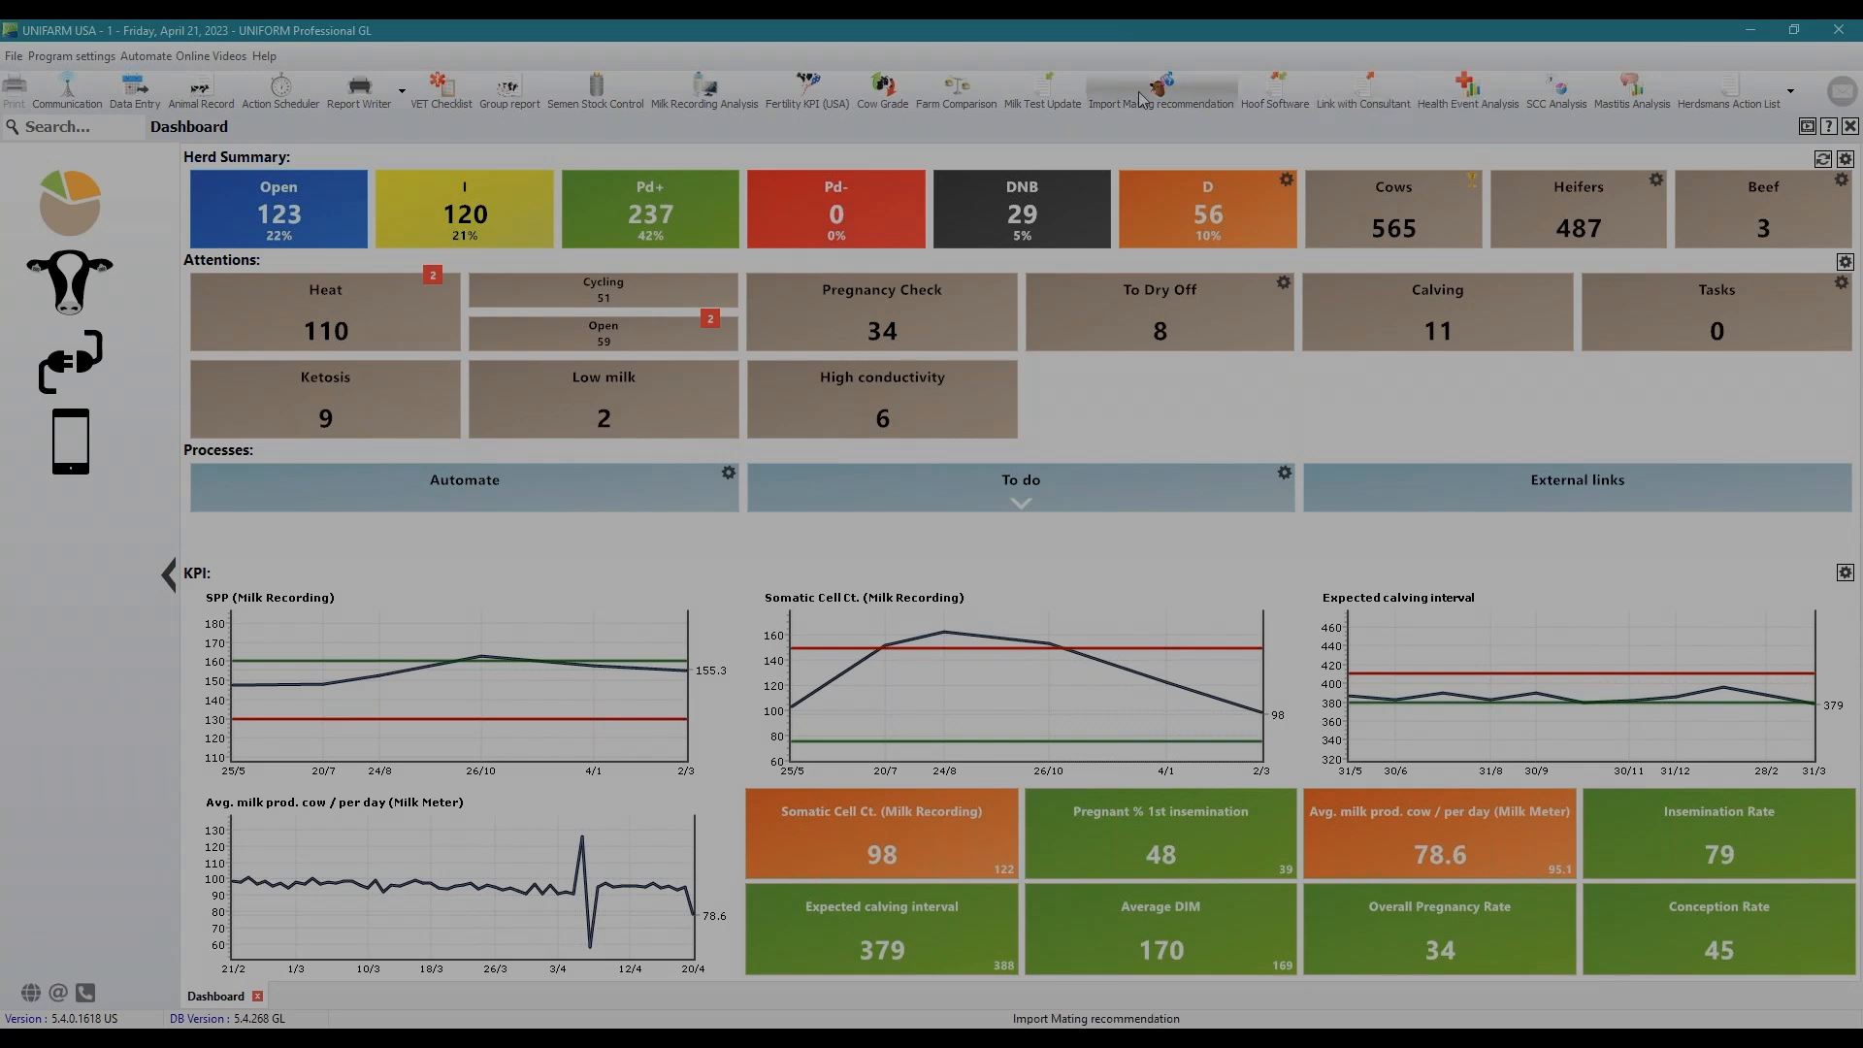
right_click(964, 98)
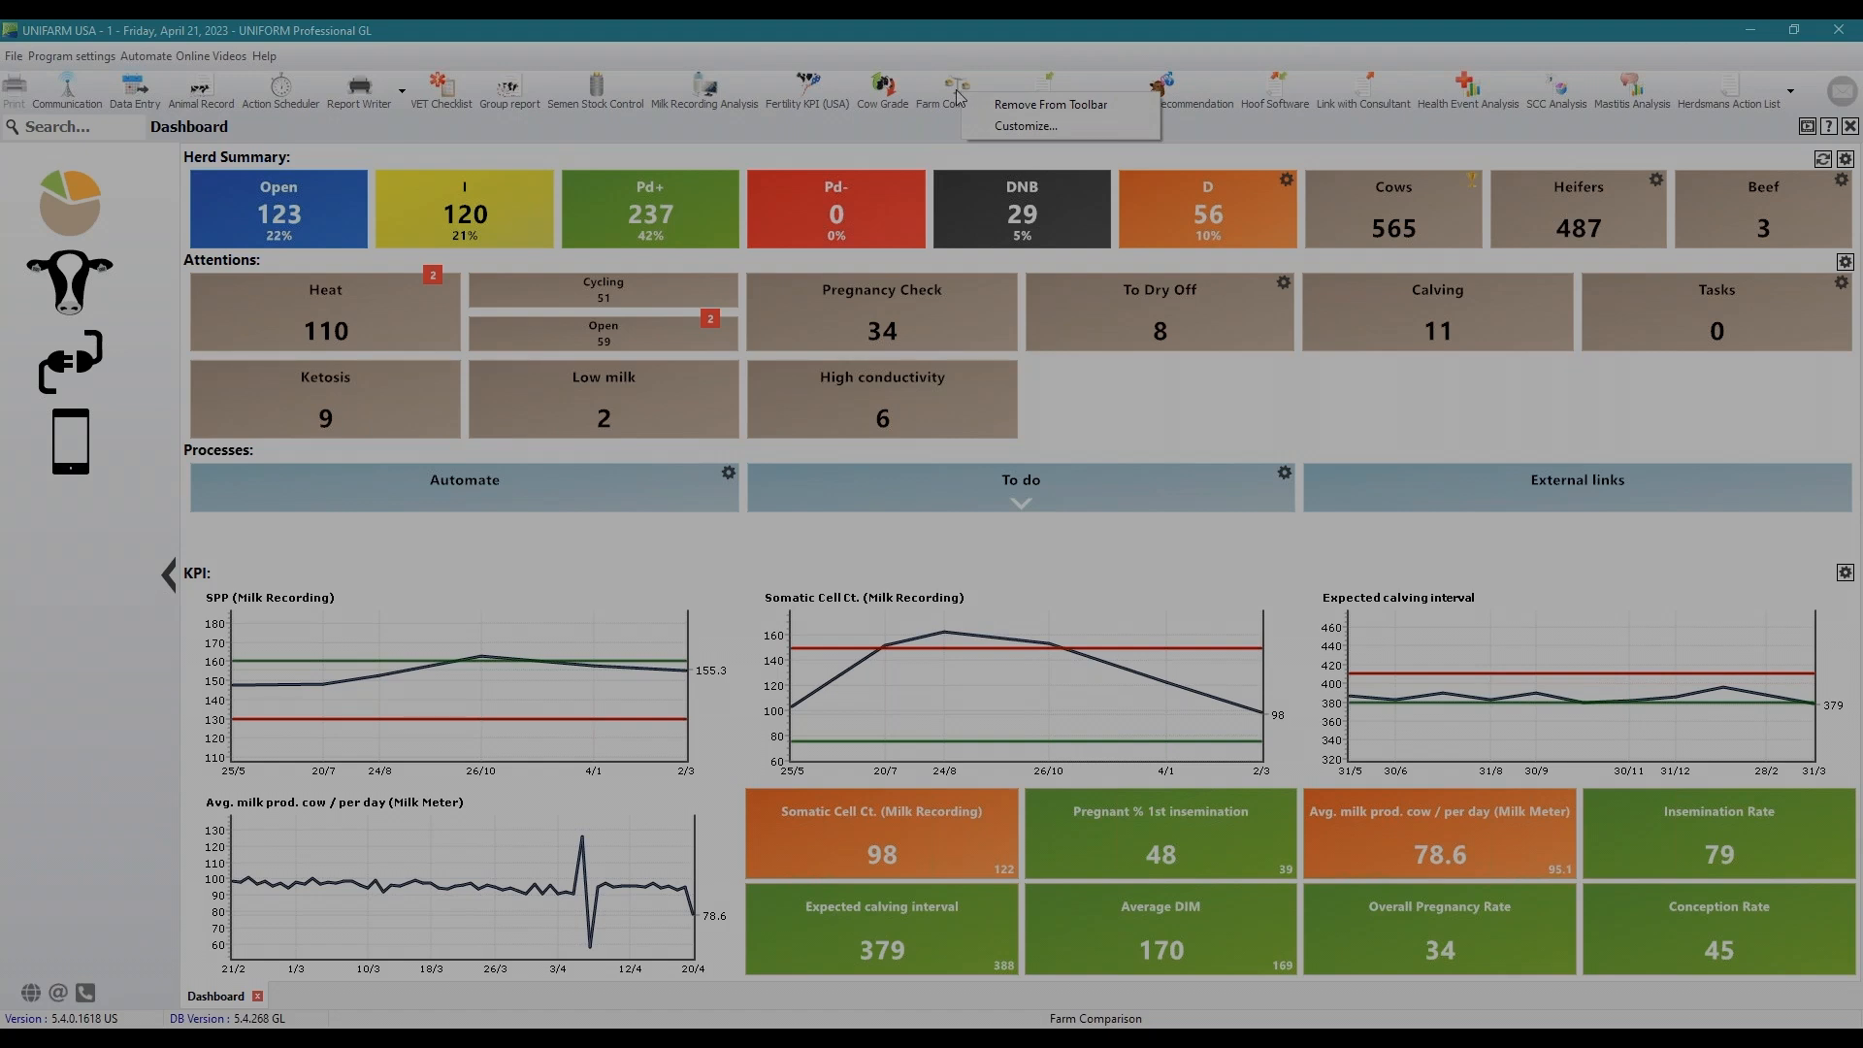
left_click(923, 120)
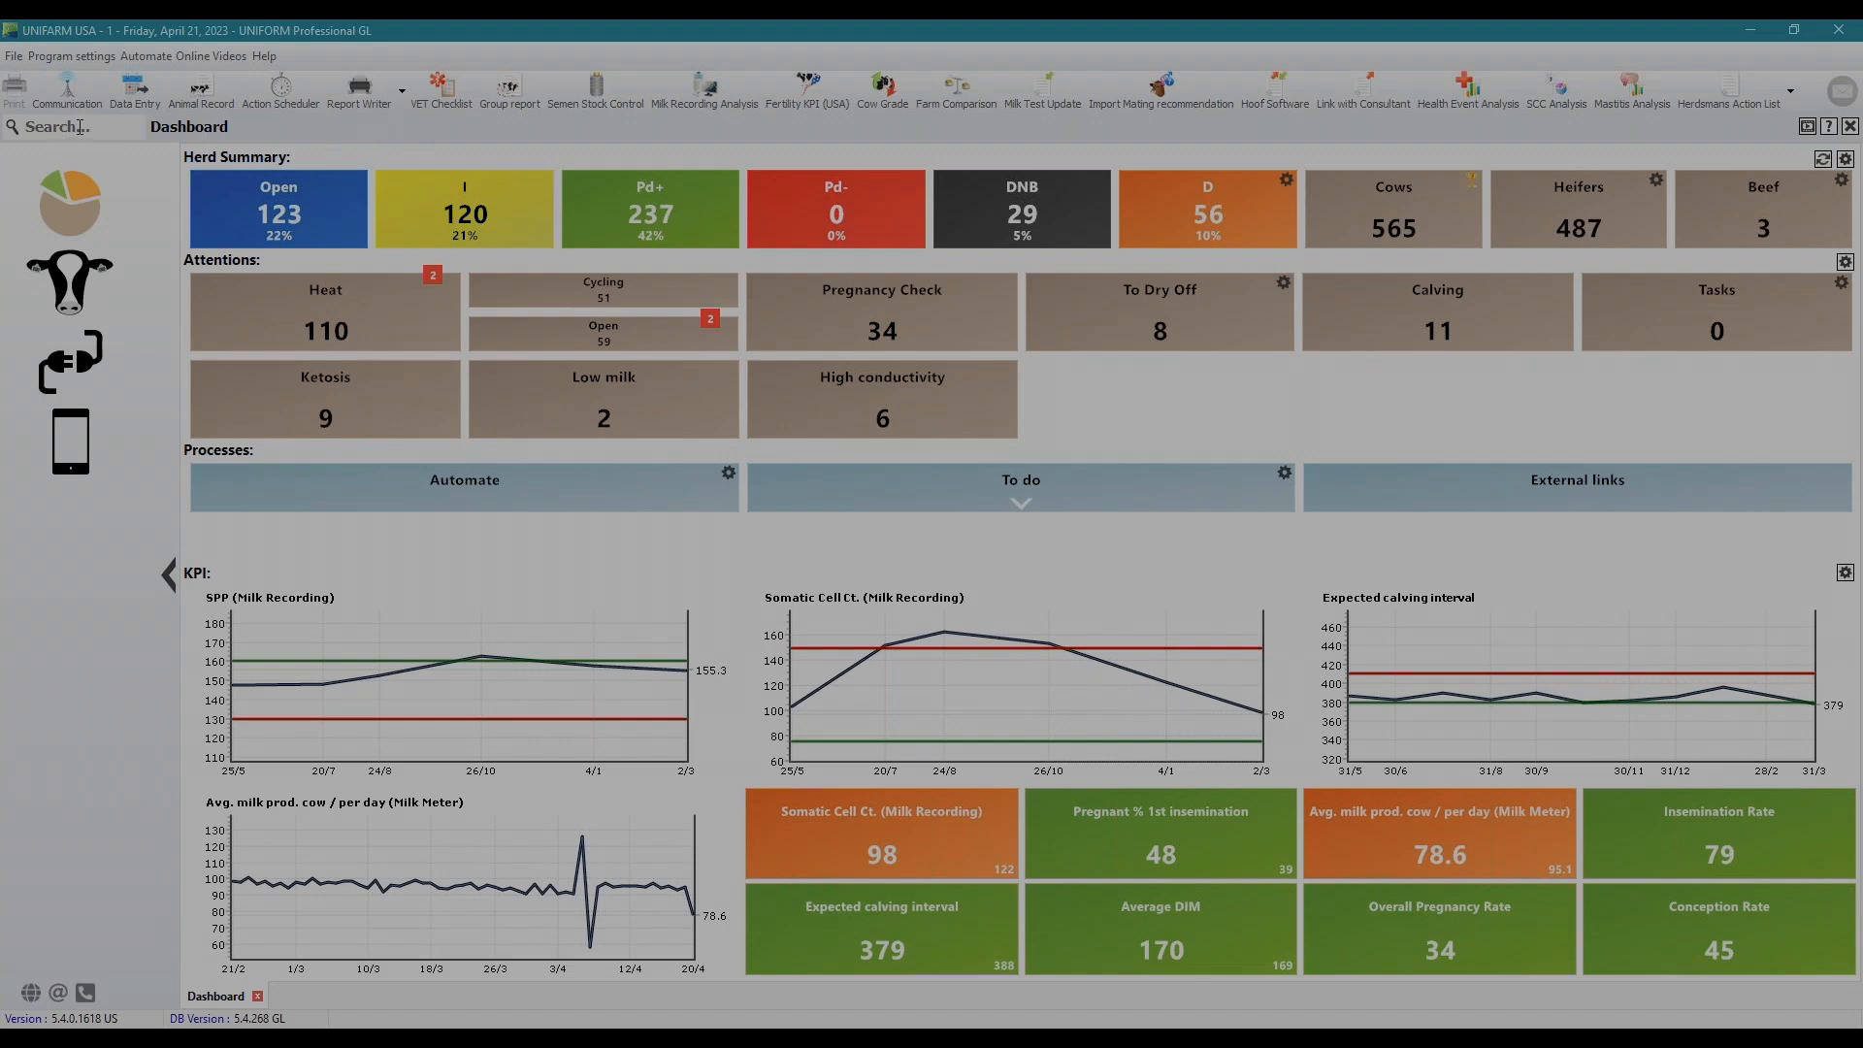
Step: Search the program for "milk", browse the matching menu items and reports, and clear the search
left_click(41, 128)
type("milk")
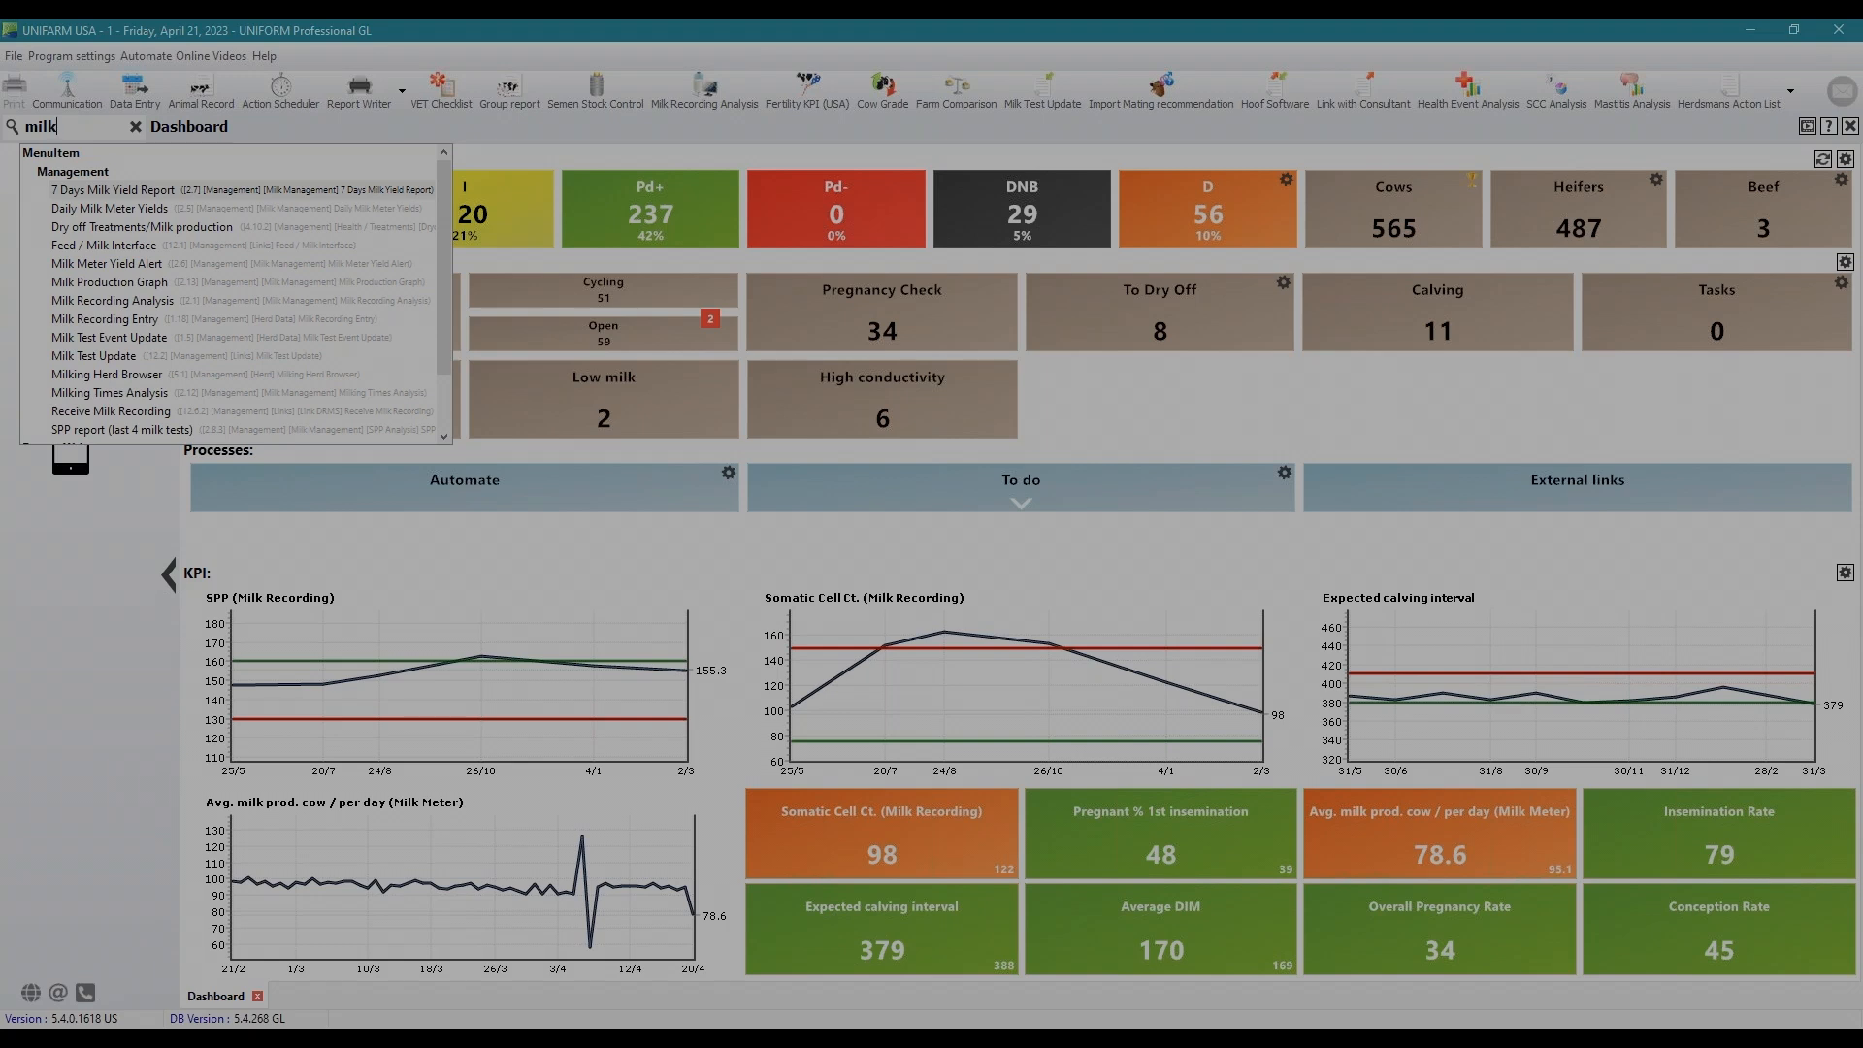
scroll(437, 311, "down", 2)
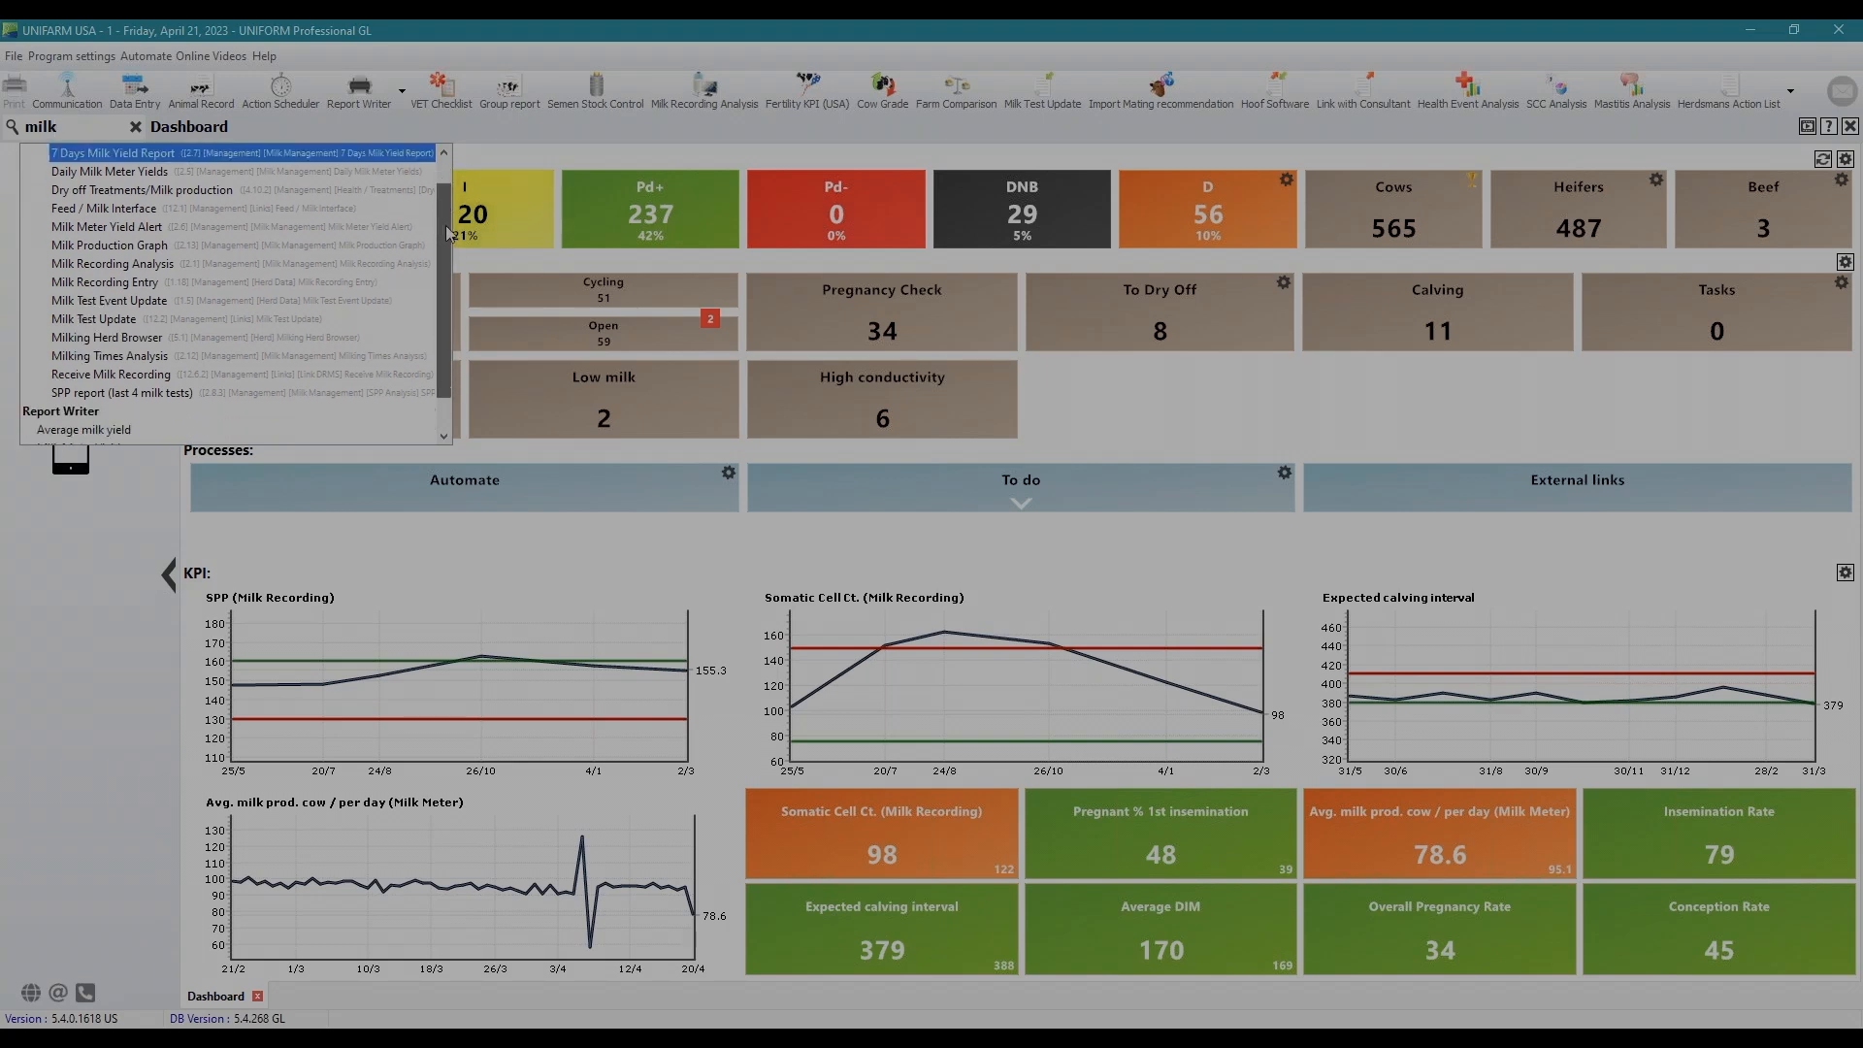
left_click_drag(436, 311, 433, 150)
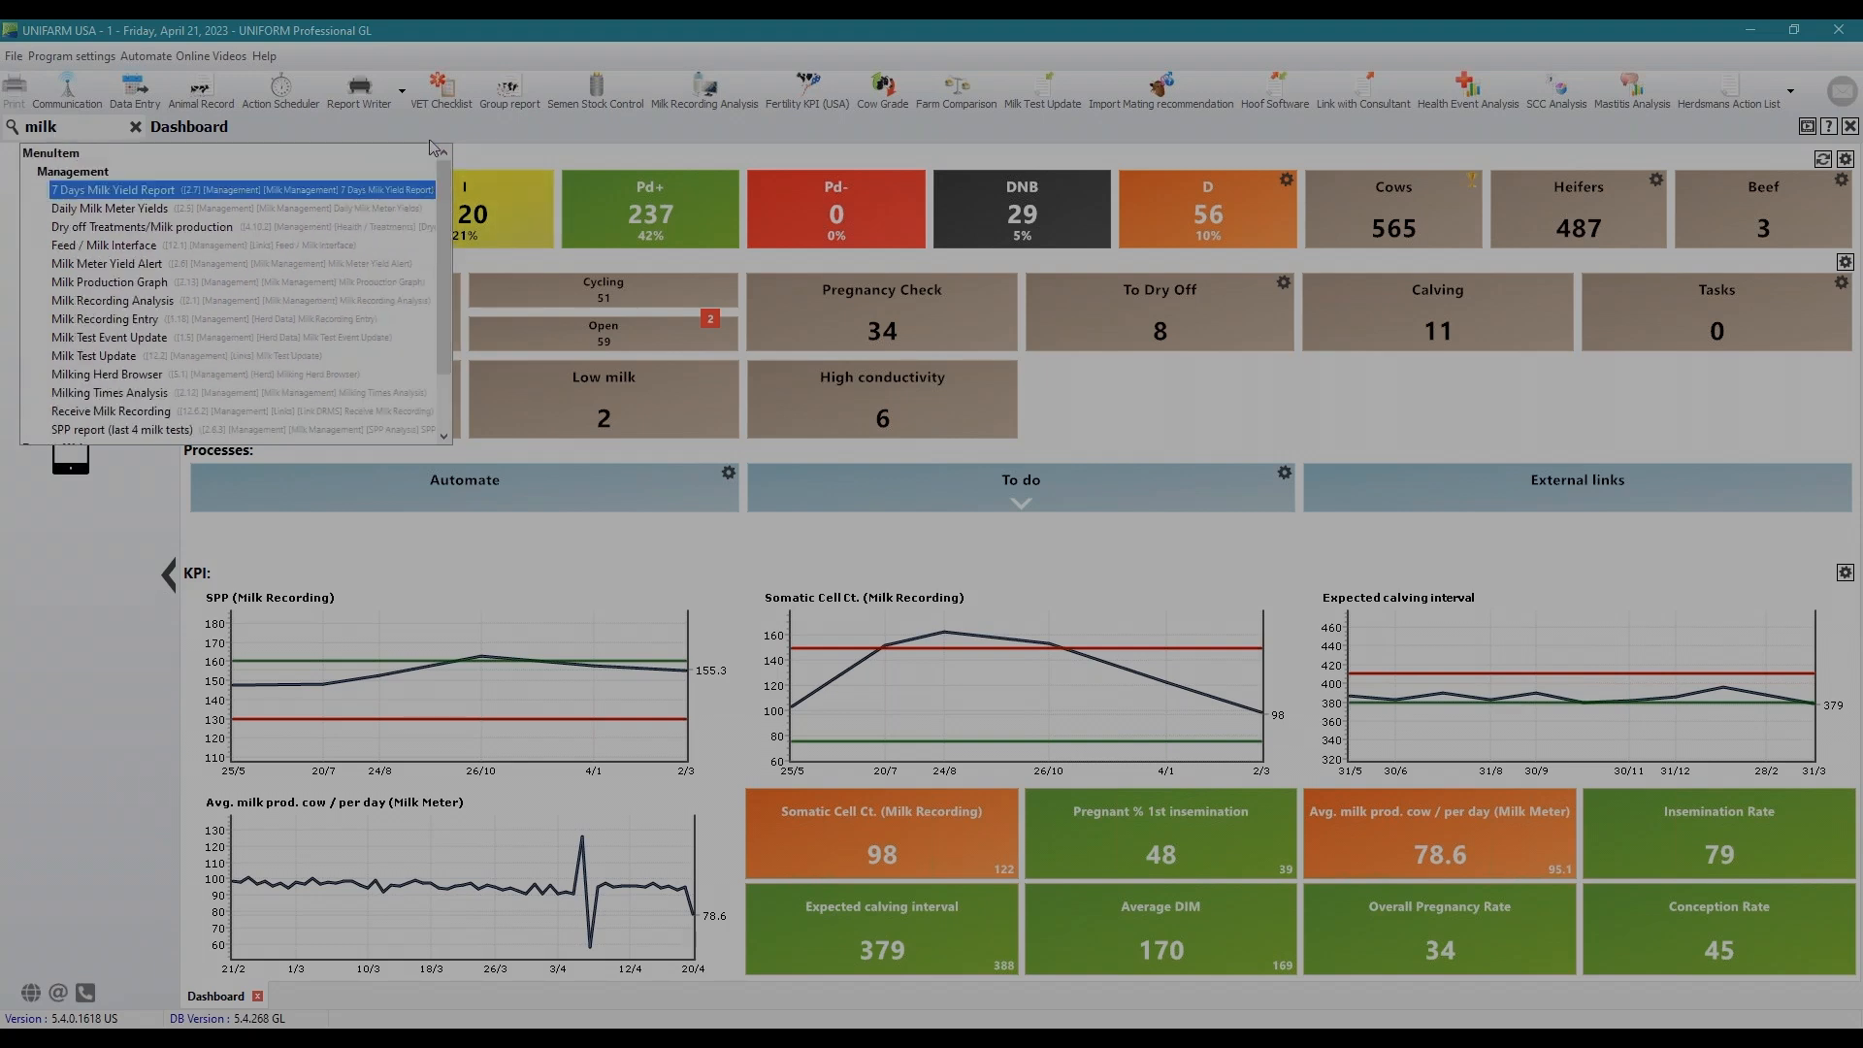
left_click(135, 127)
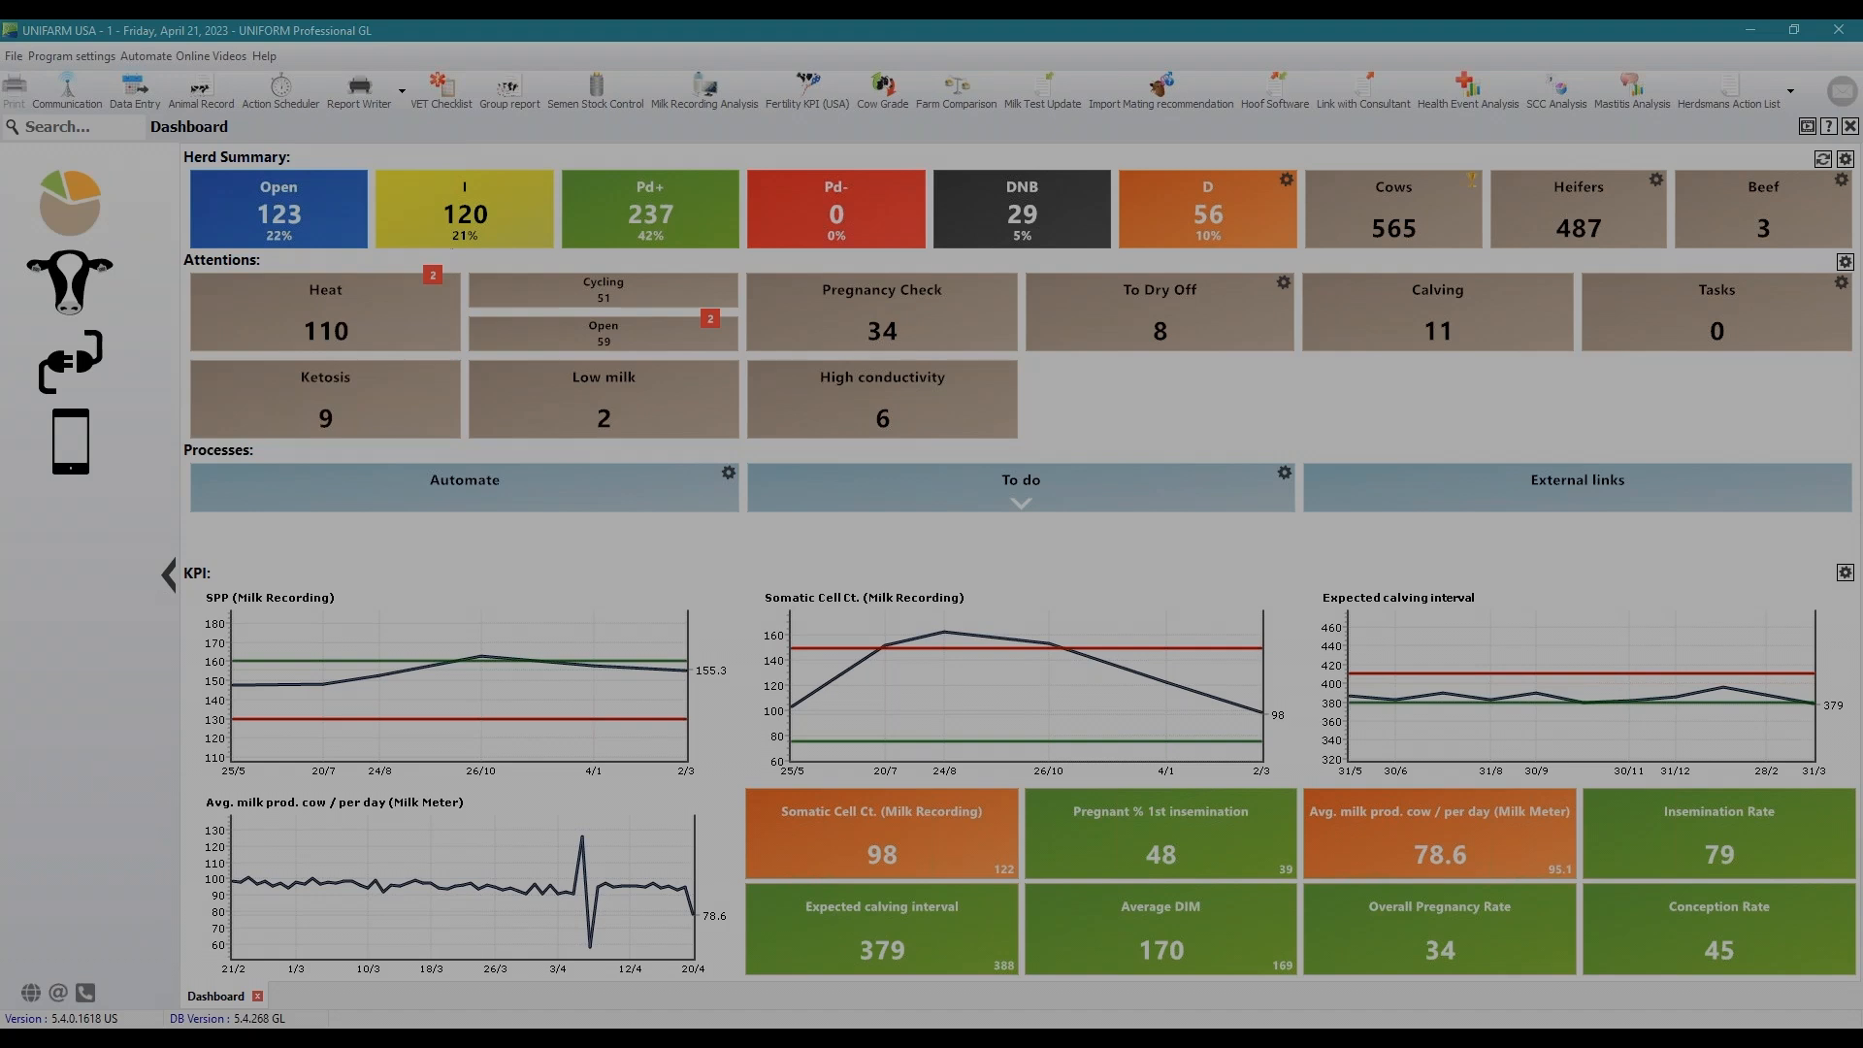
Step: Search for animals whose number contains 148, and clear the search
left_click(107, 129)
type("148")
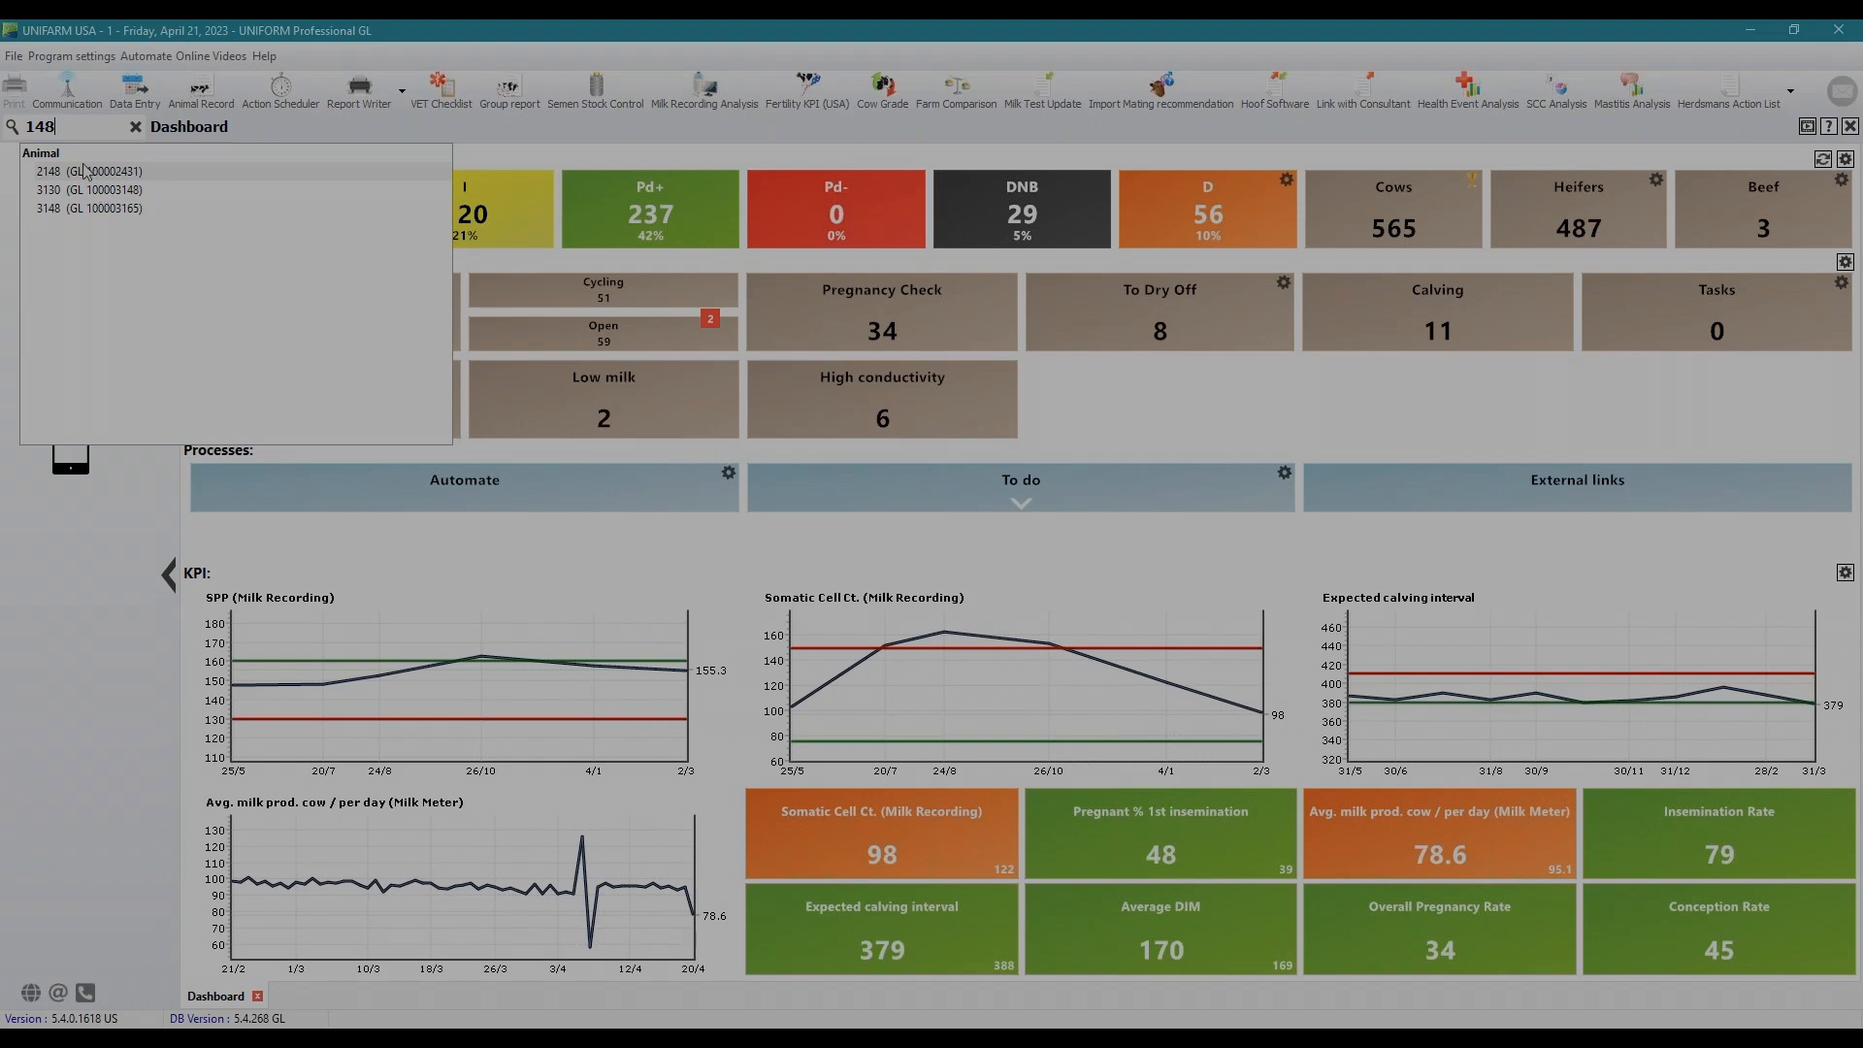
left_click(135, 127)
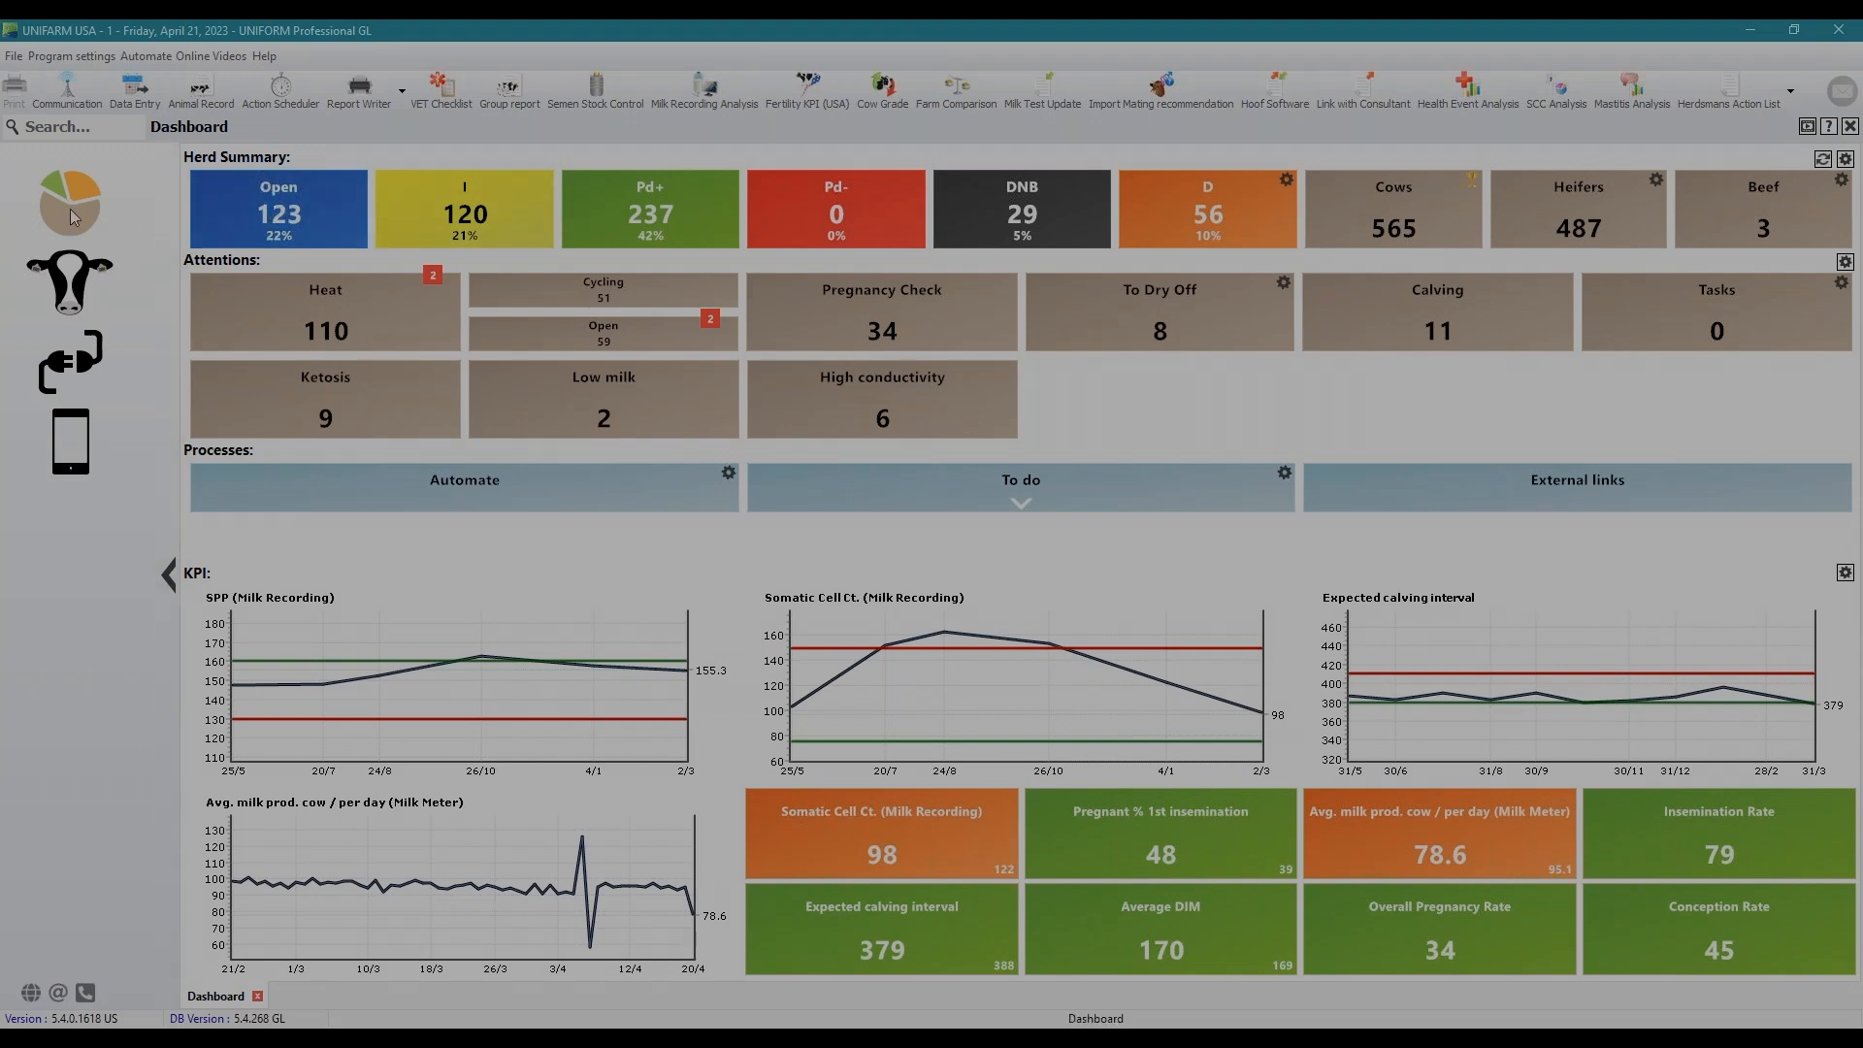
Step: Browse the Milk Management and Fertility categories of the Management section, returning to the Management overview
left_click(70, 294)
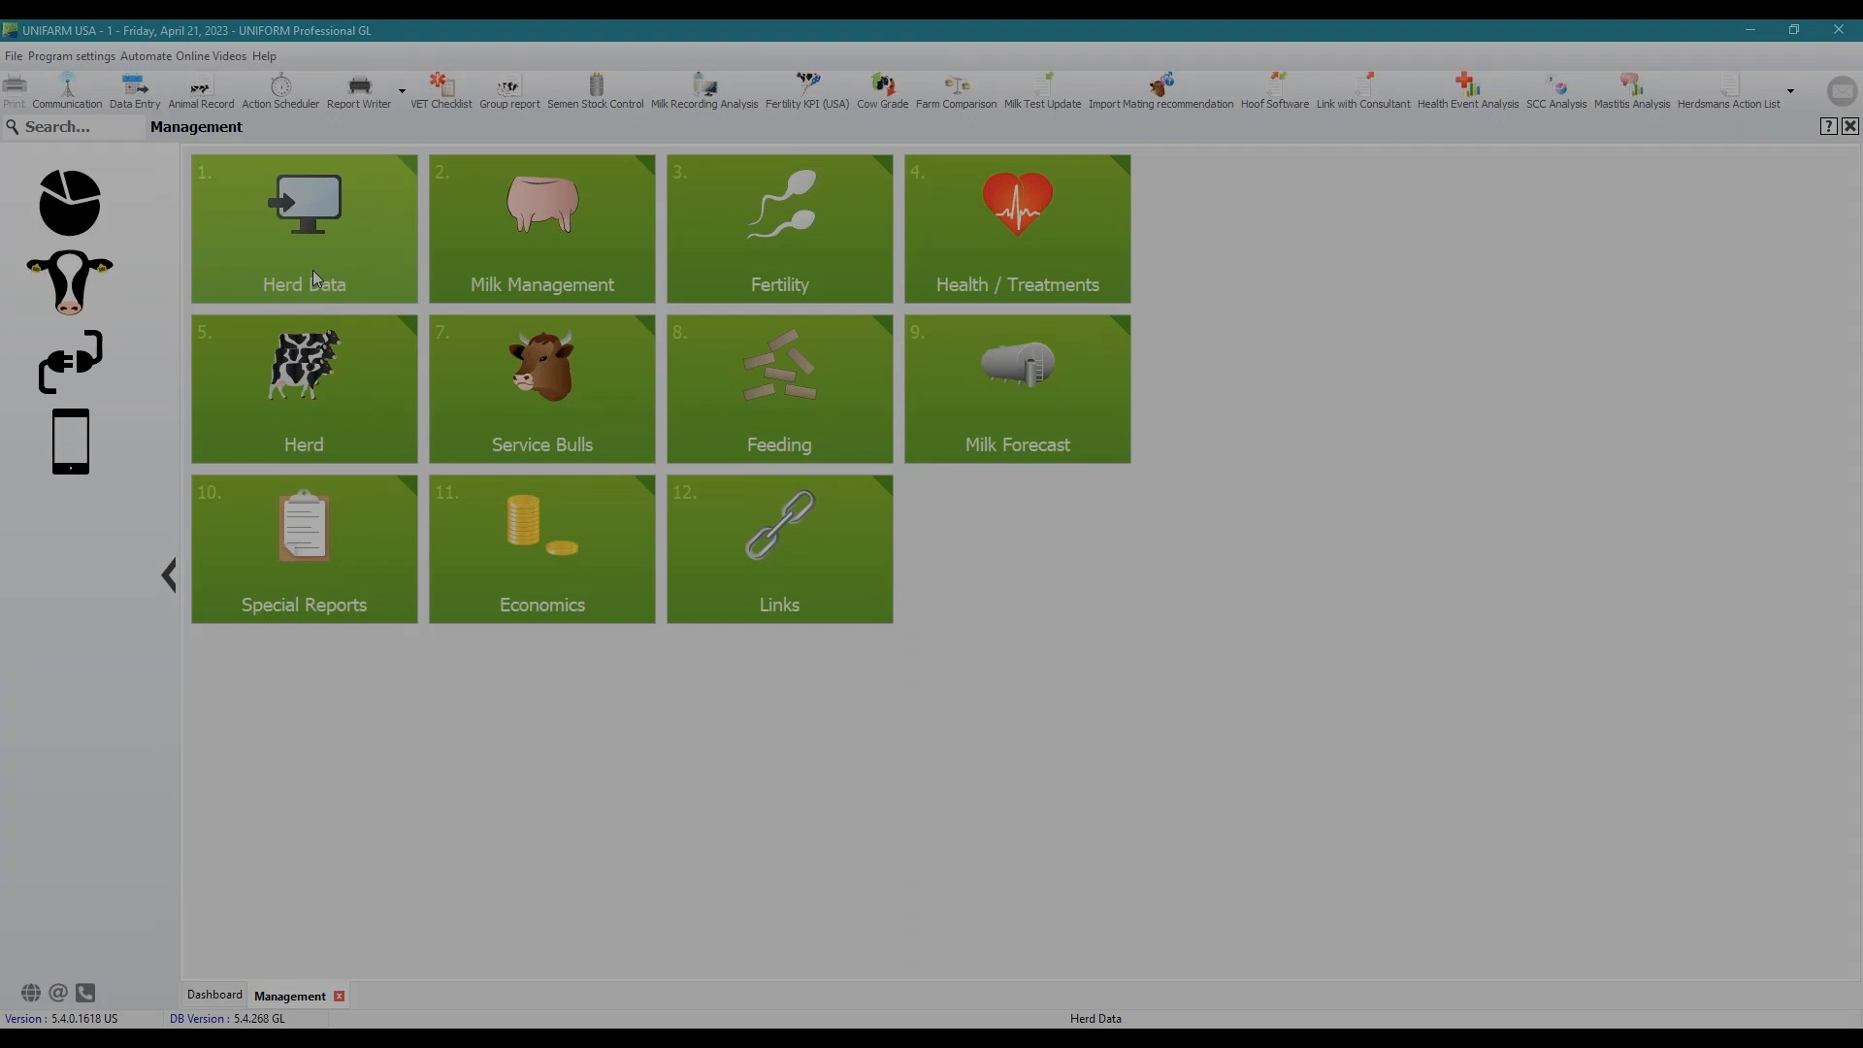
left_click(508, 236)
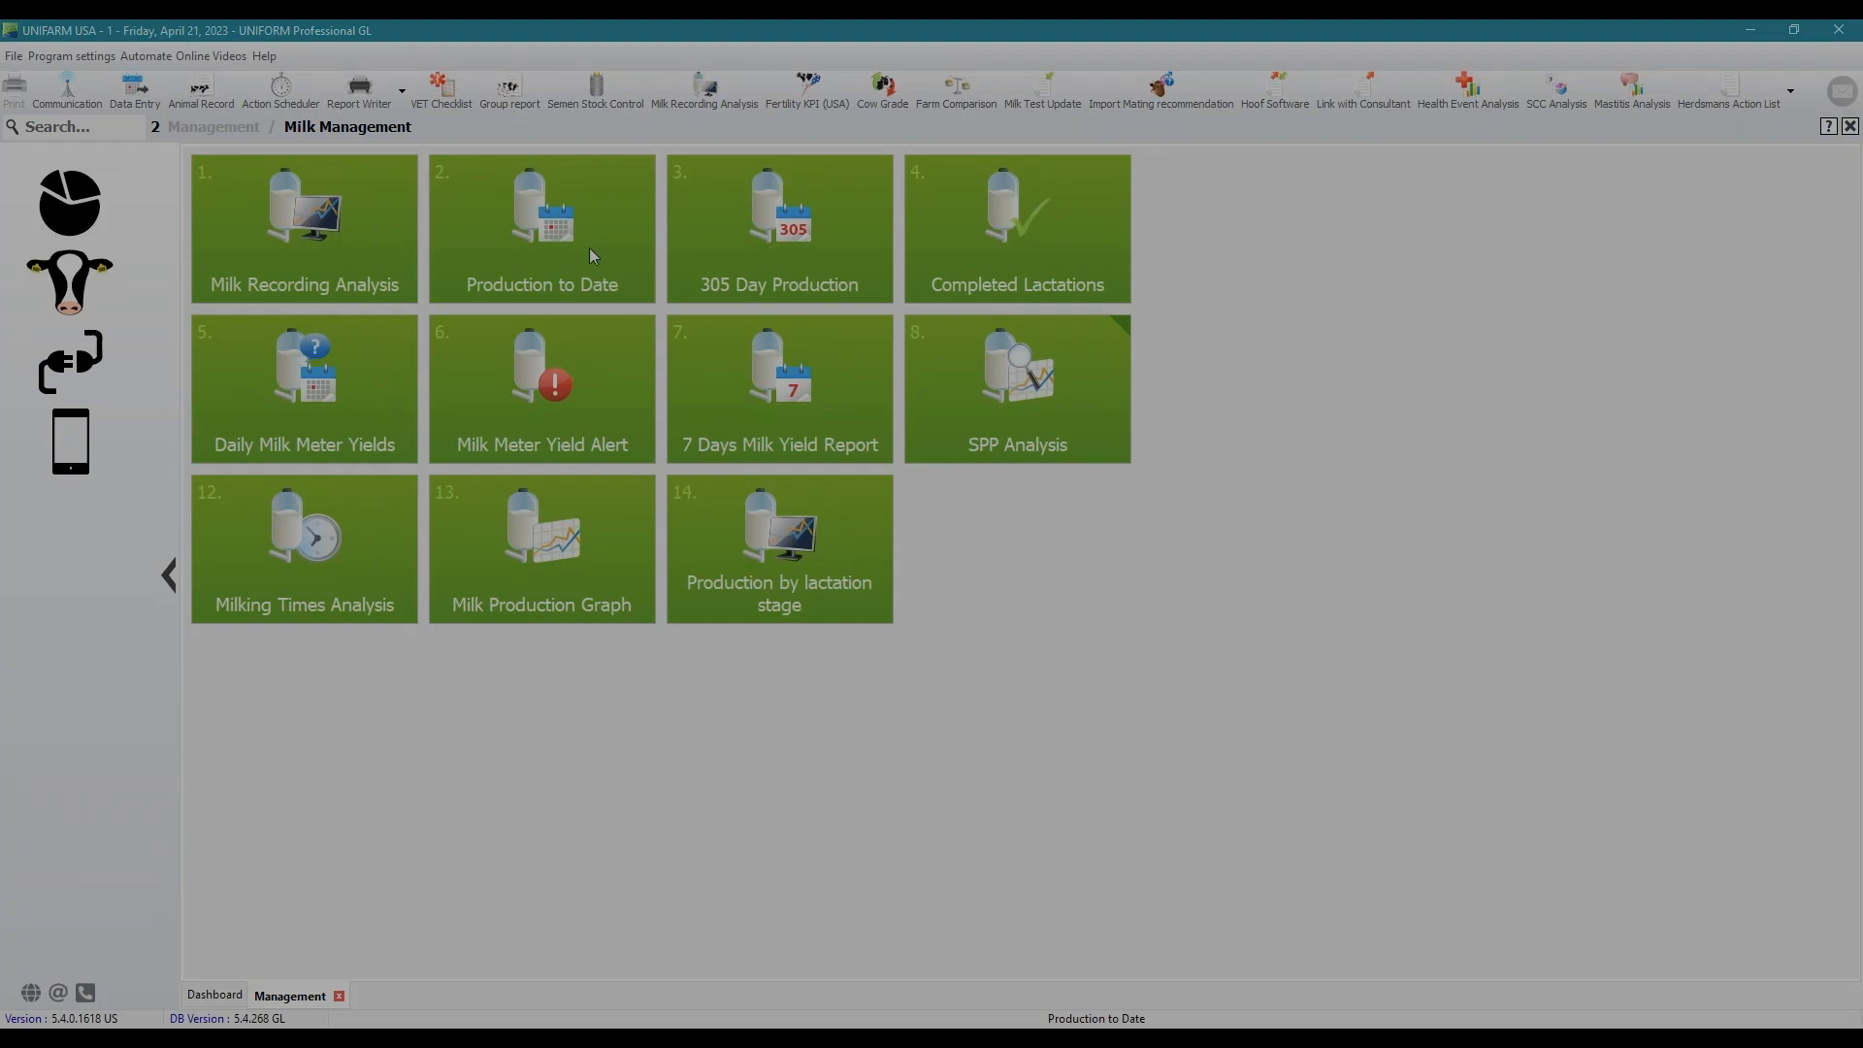
left_click(223, 136)
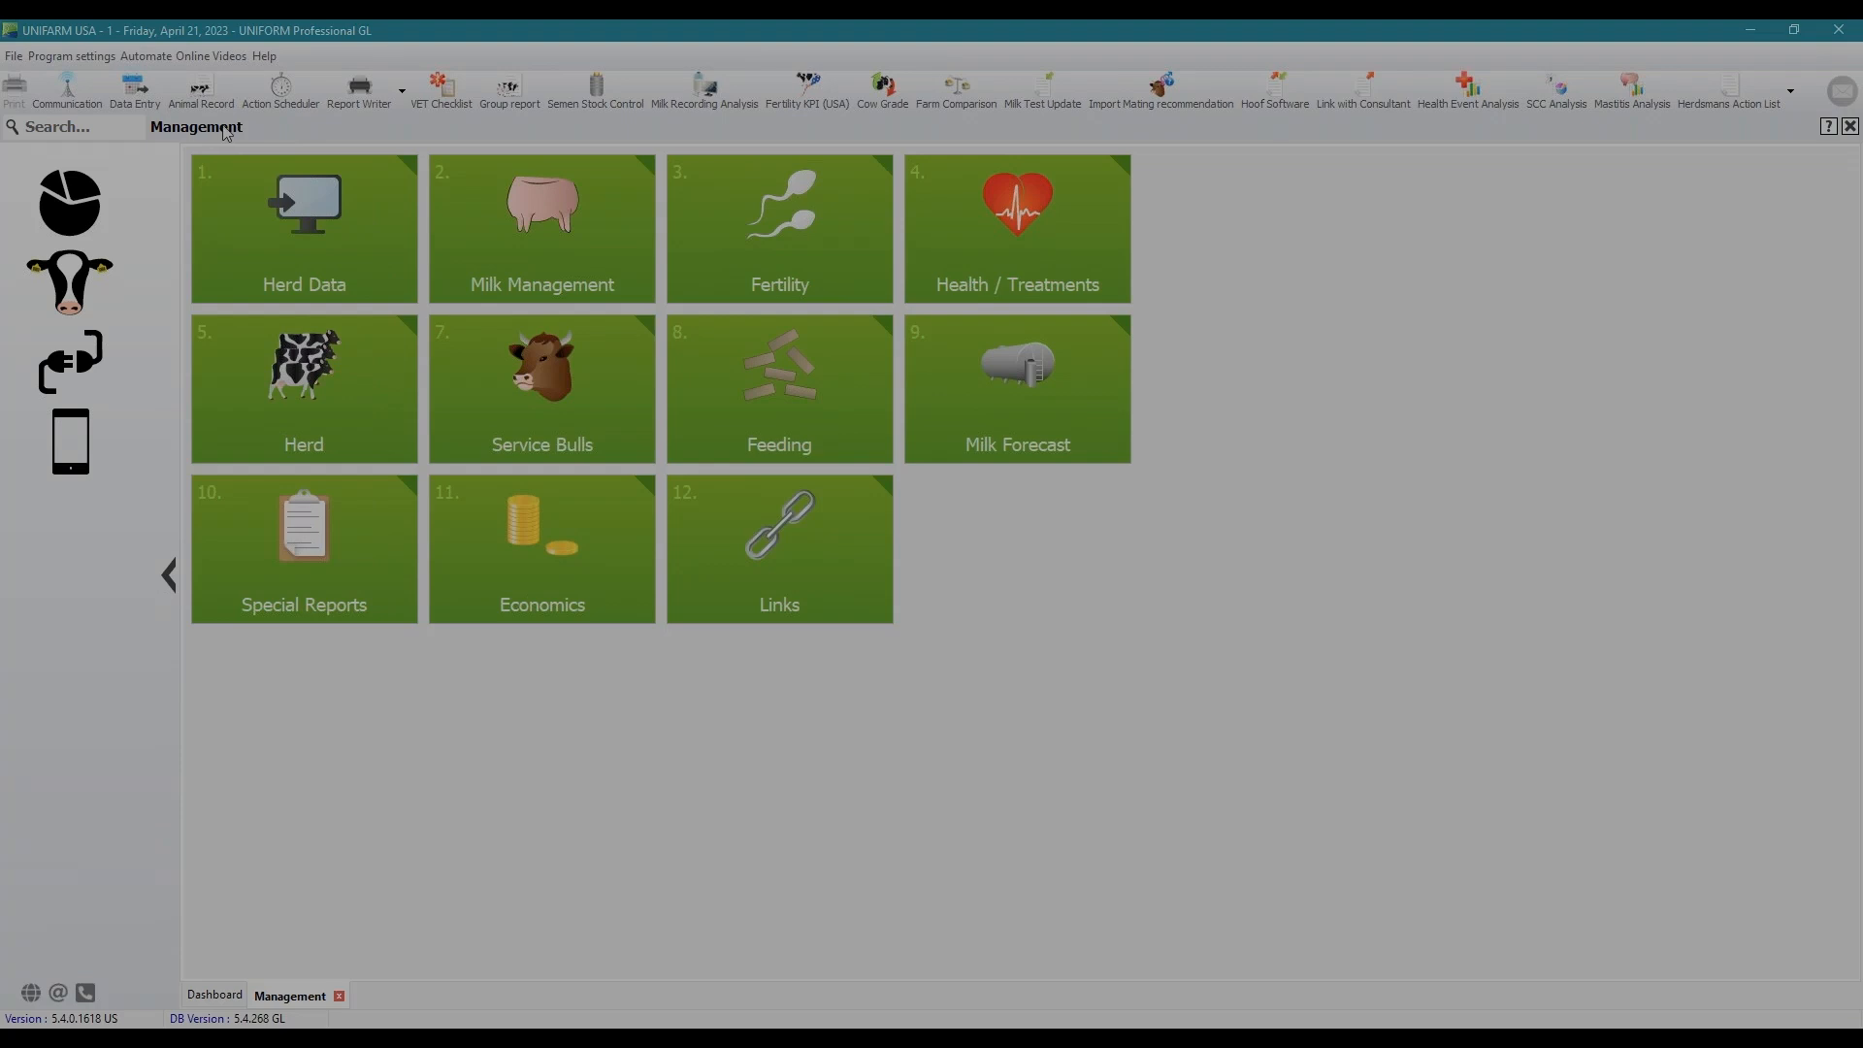
left_click(782, 230)
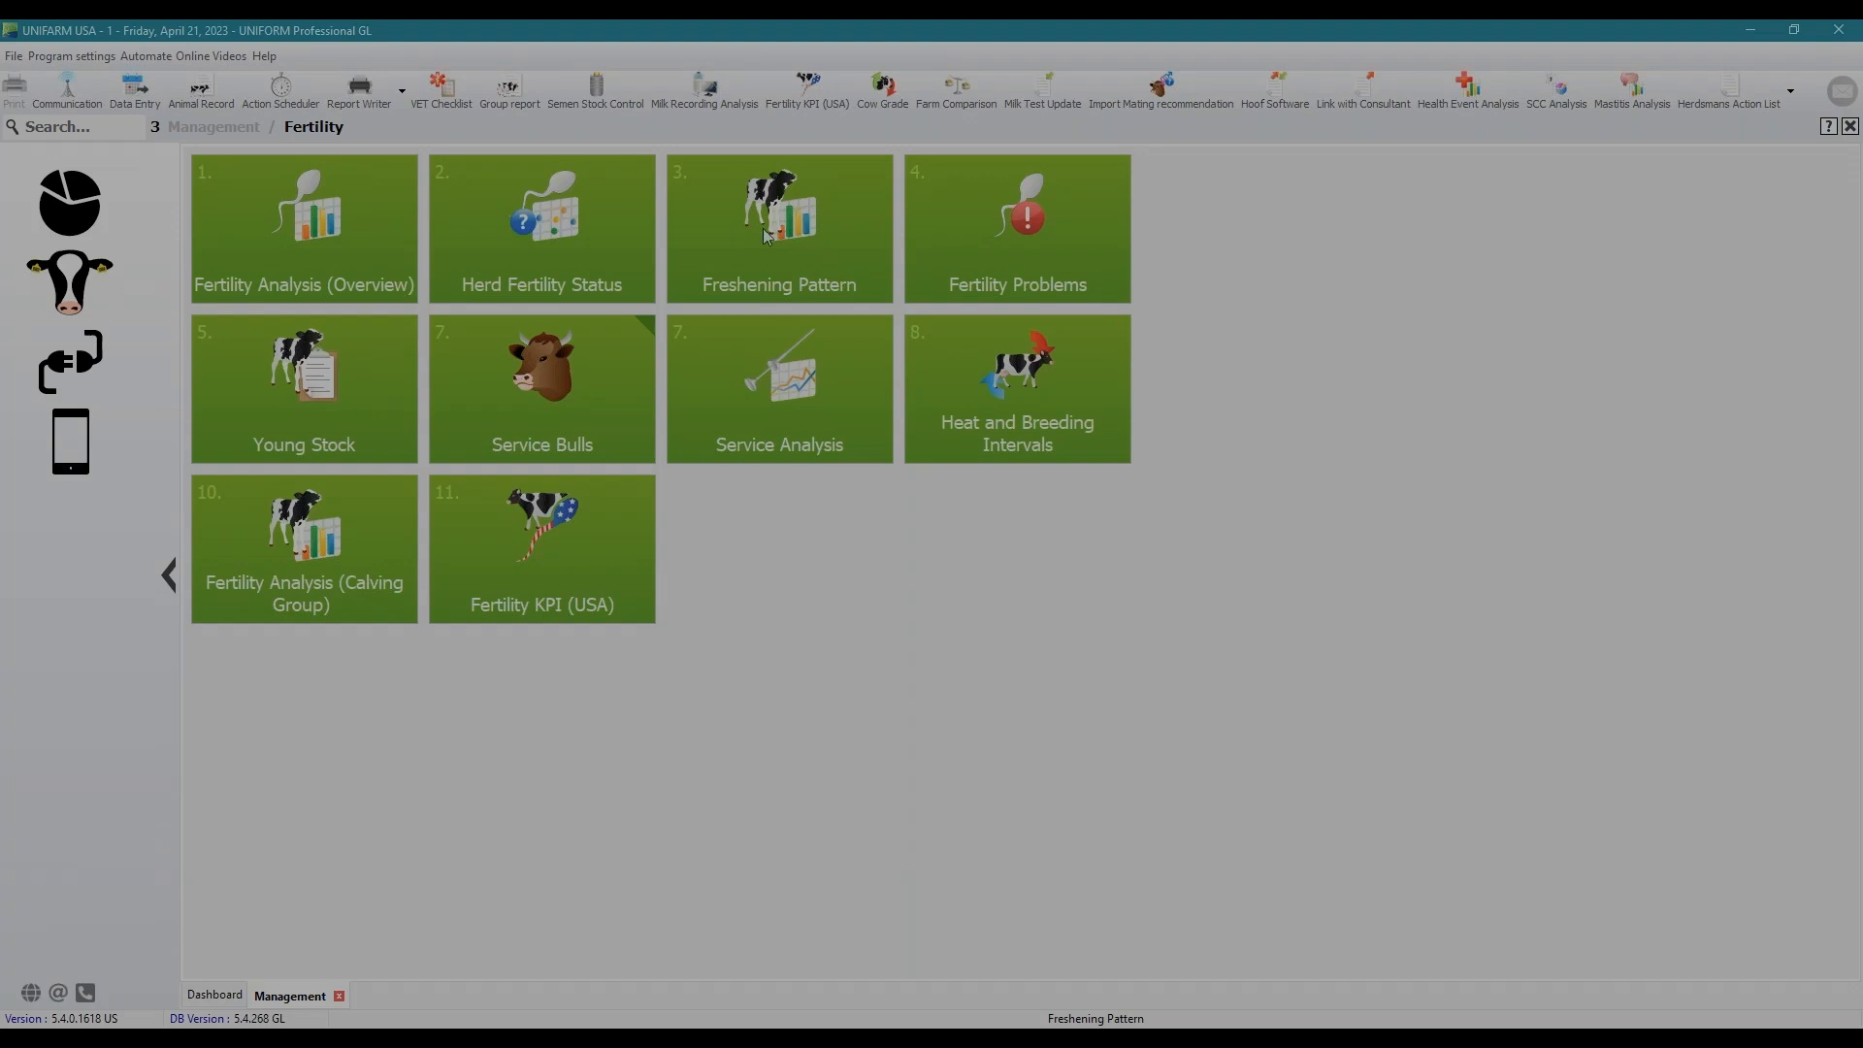
left_click(215, 133)
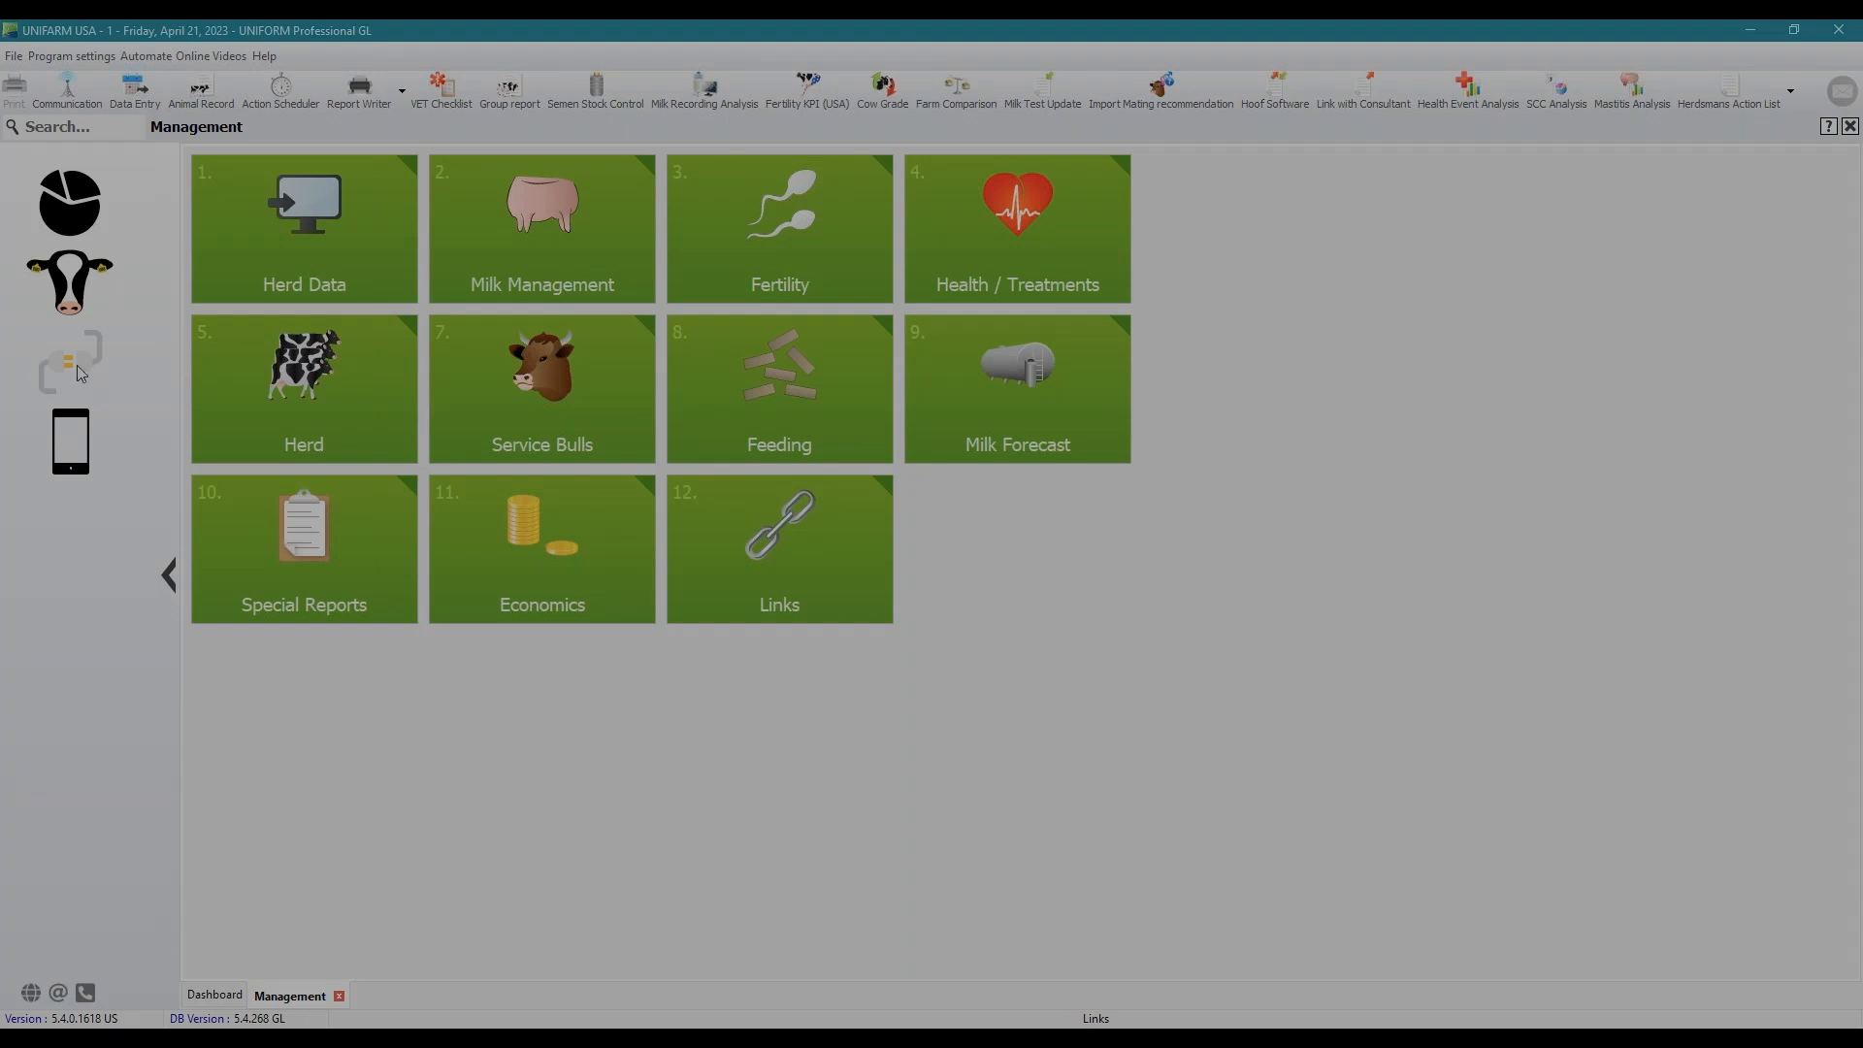
Step: View the users in the UNIFORM-App settings and close them without saving
left_click(86, 462)
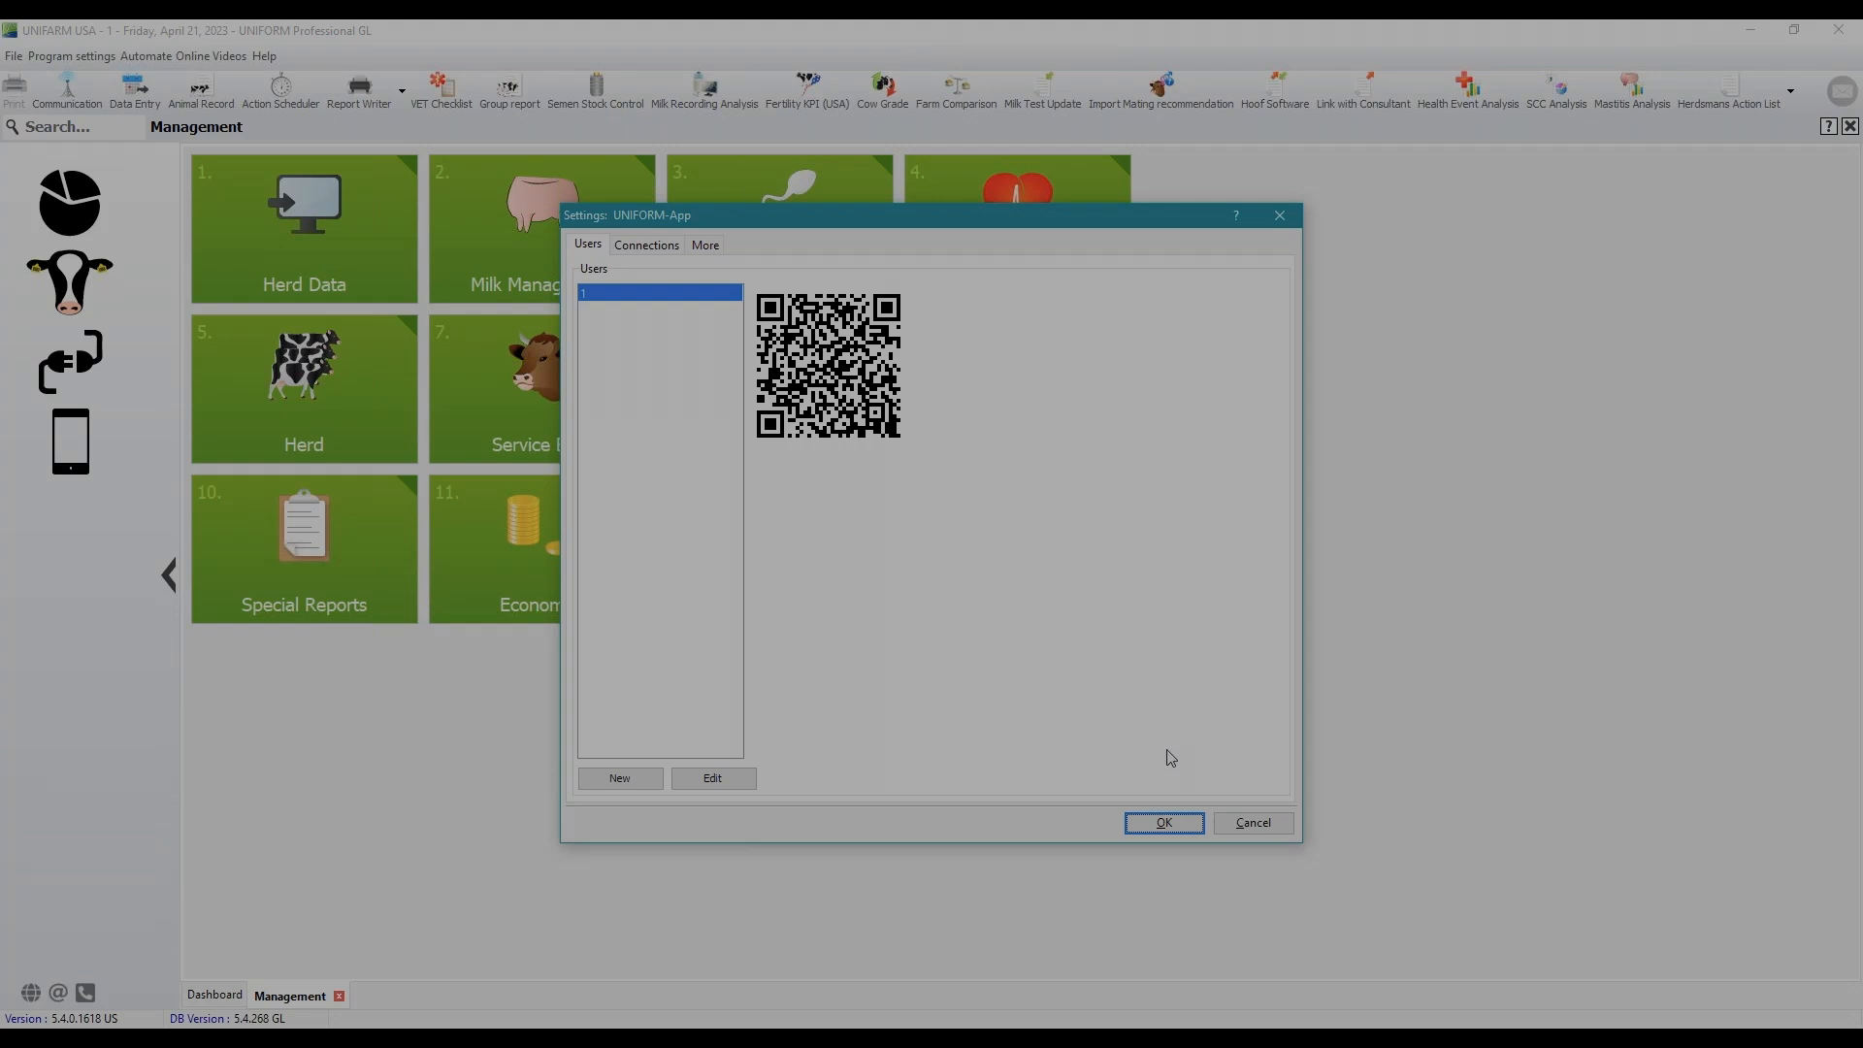
left_click(1257, 825)
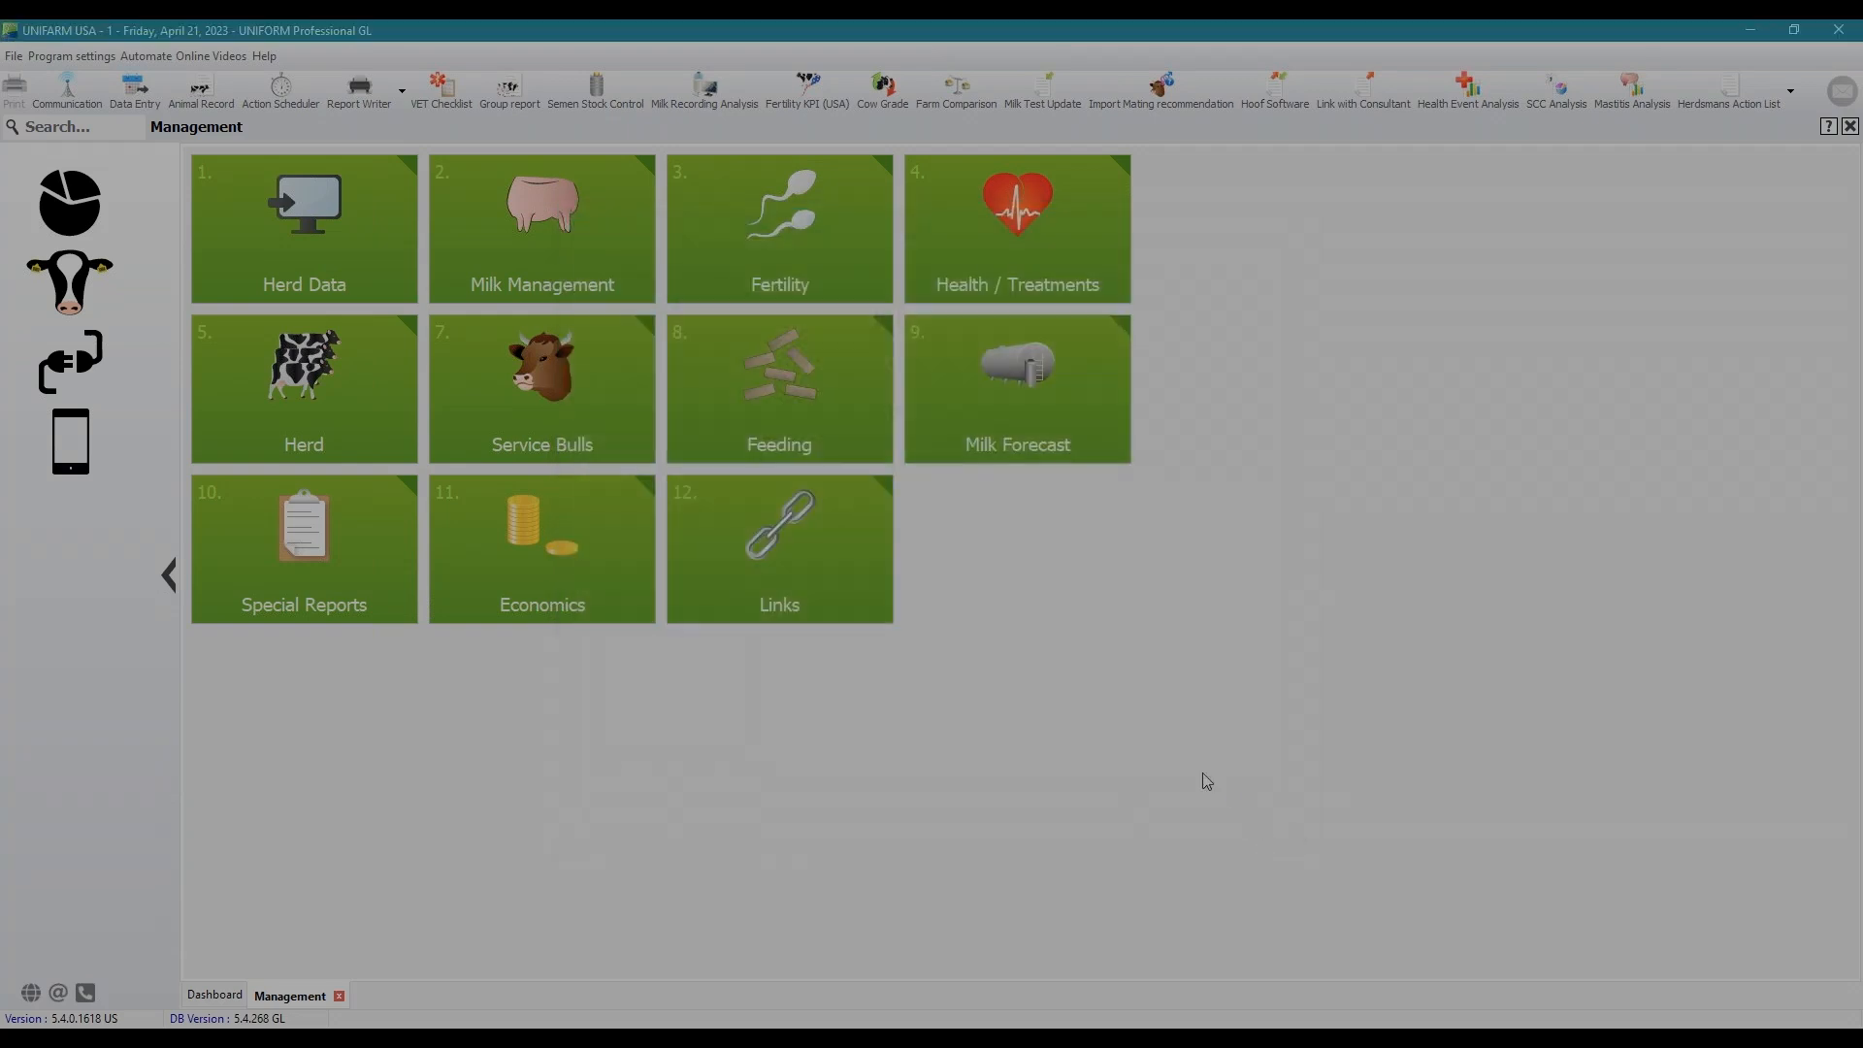
Step: Return to the Dashboard and inspect the Cows, Heifers and Beef details in the Herd Summary
left_click(55, 208)
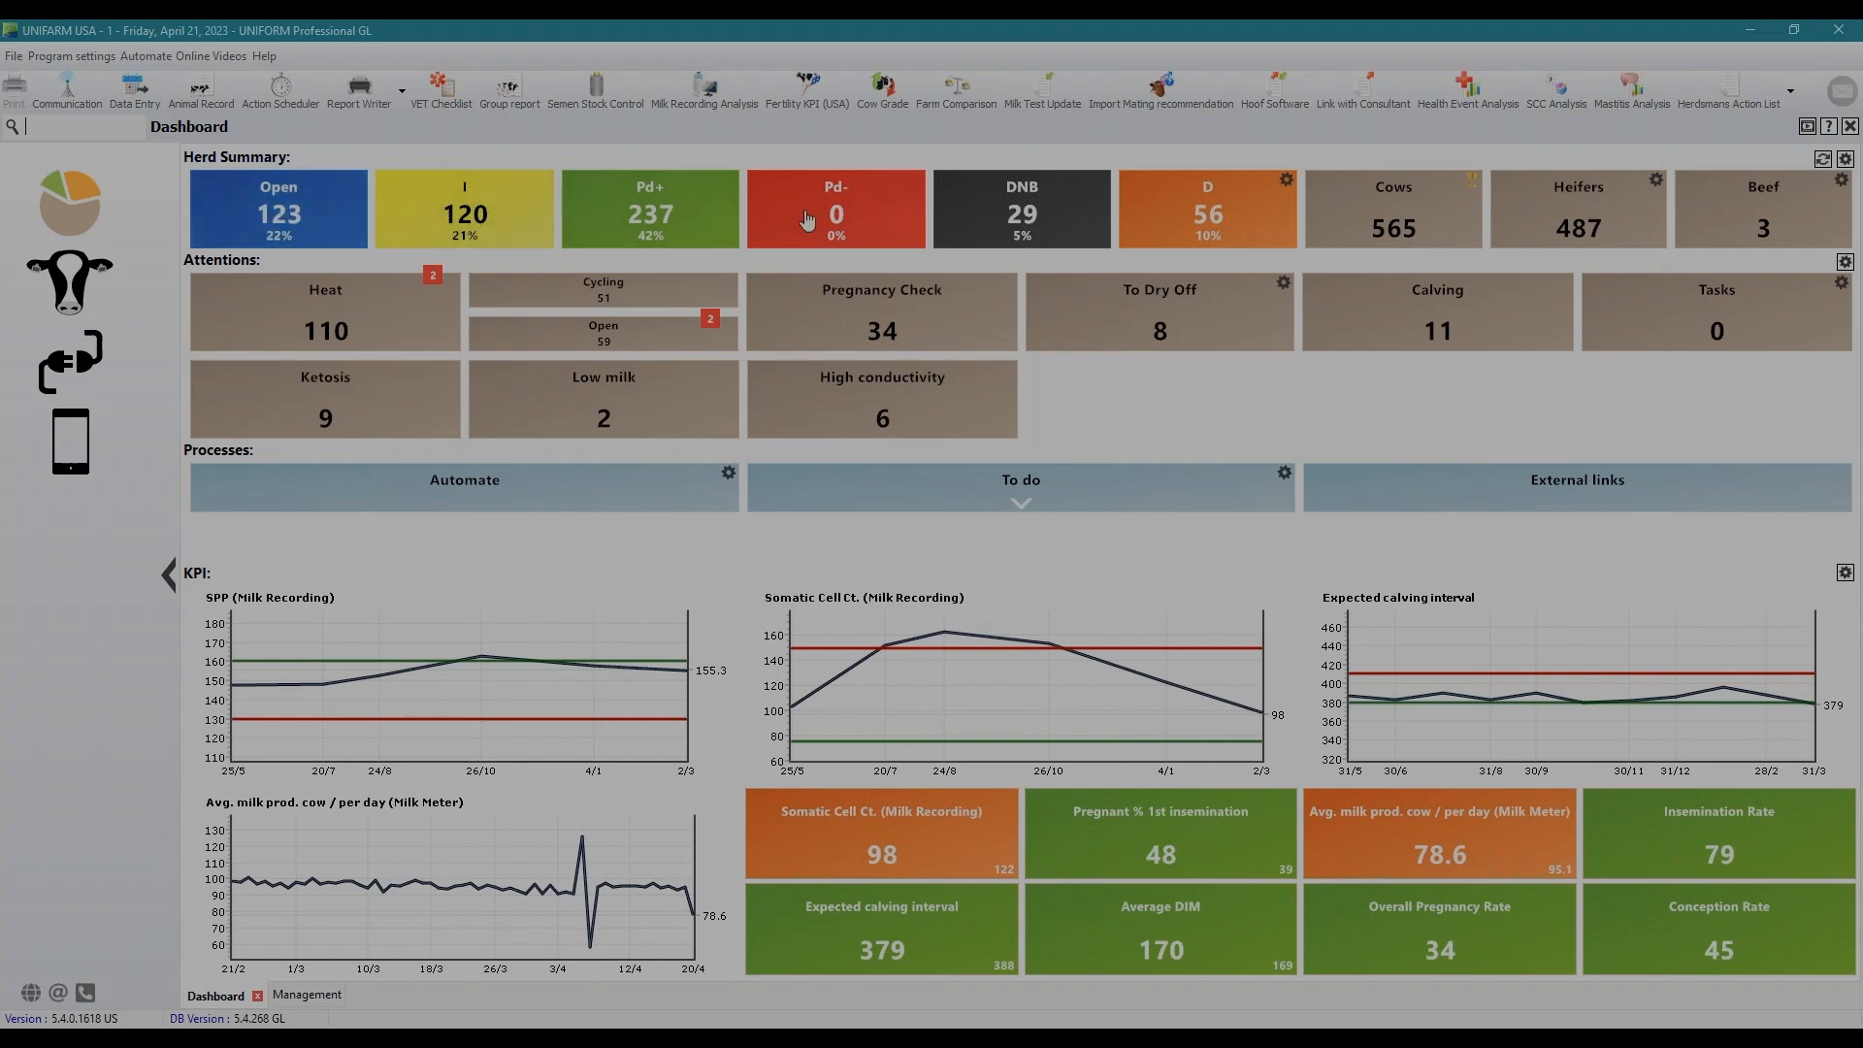
mouse_move(1519, 213)
mouse_move(1439, 214)
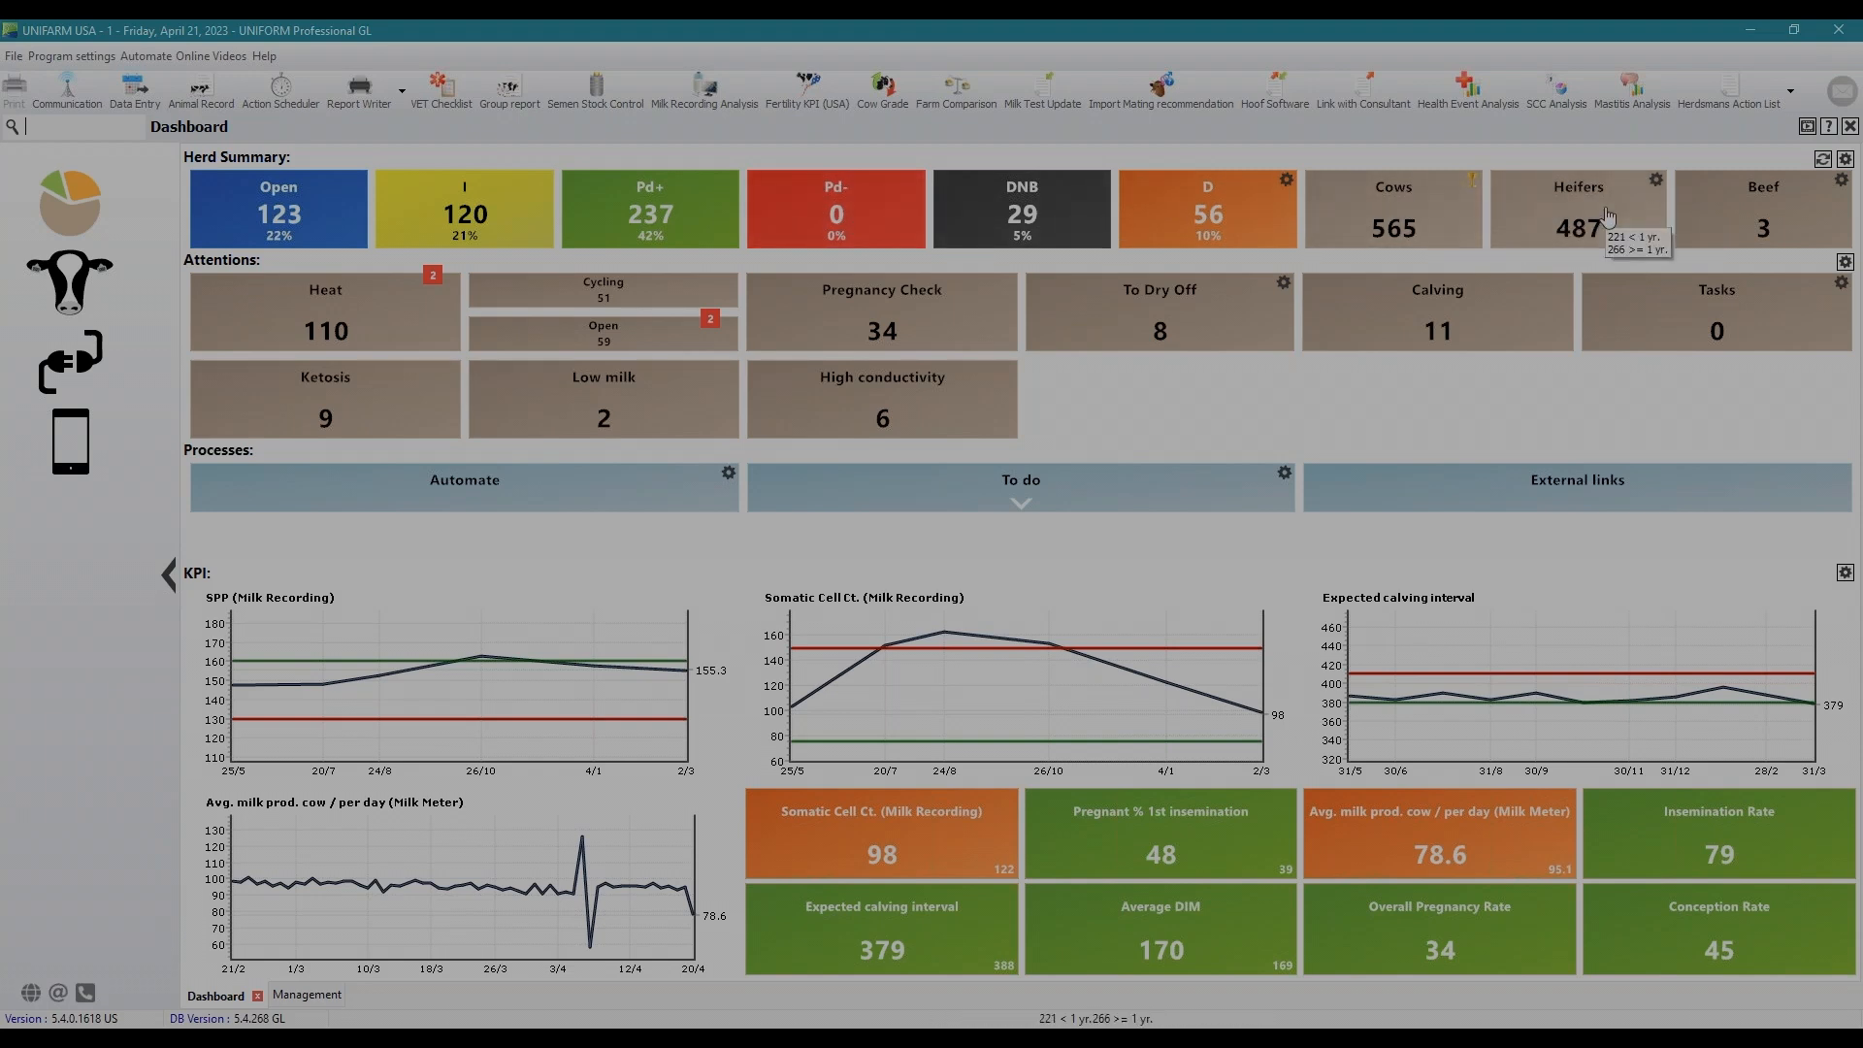
mouse_move(1803, 219)
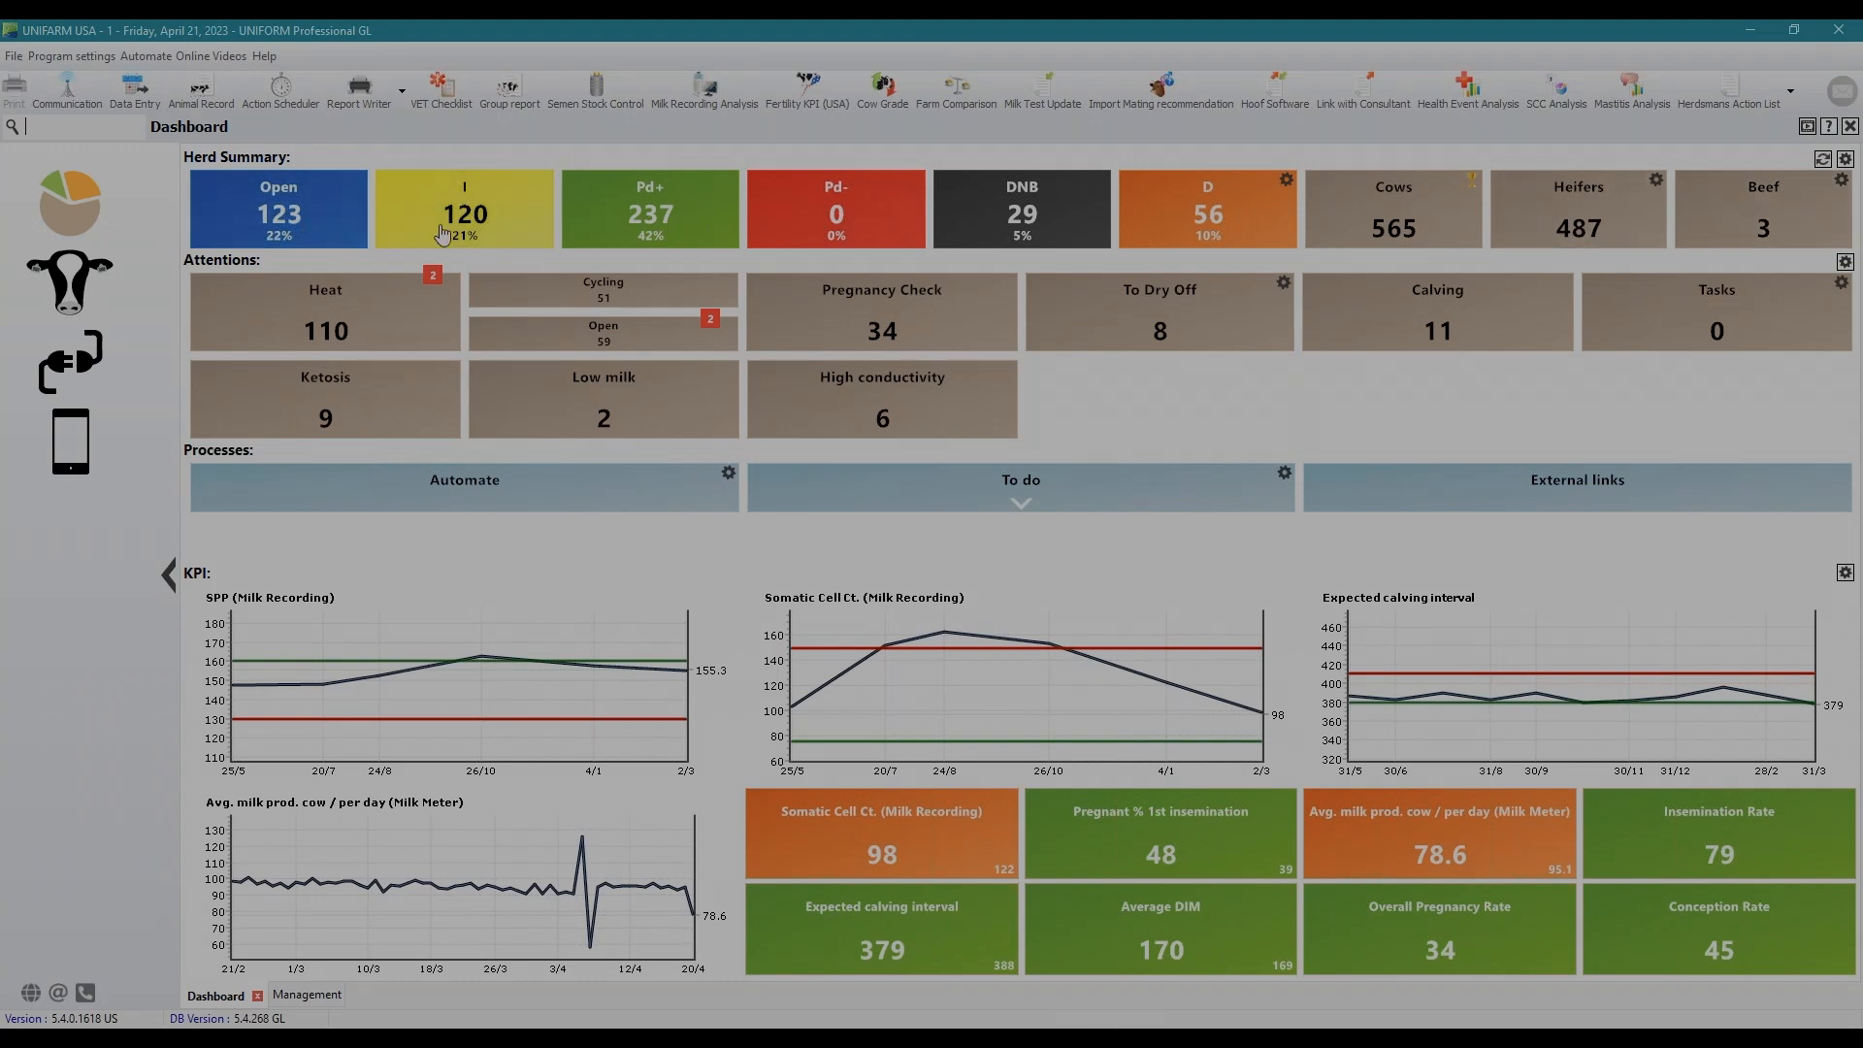
Step: List the served animals from the Herd Summary and sort them by group number, and by DIM
left_click(485, 230)
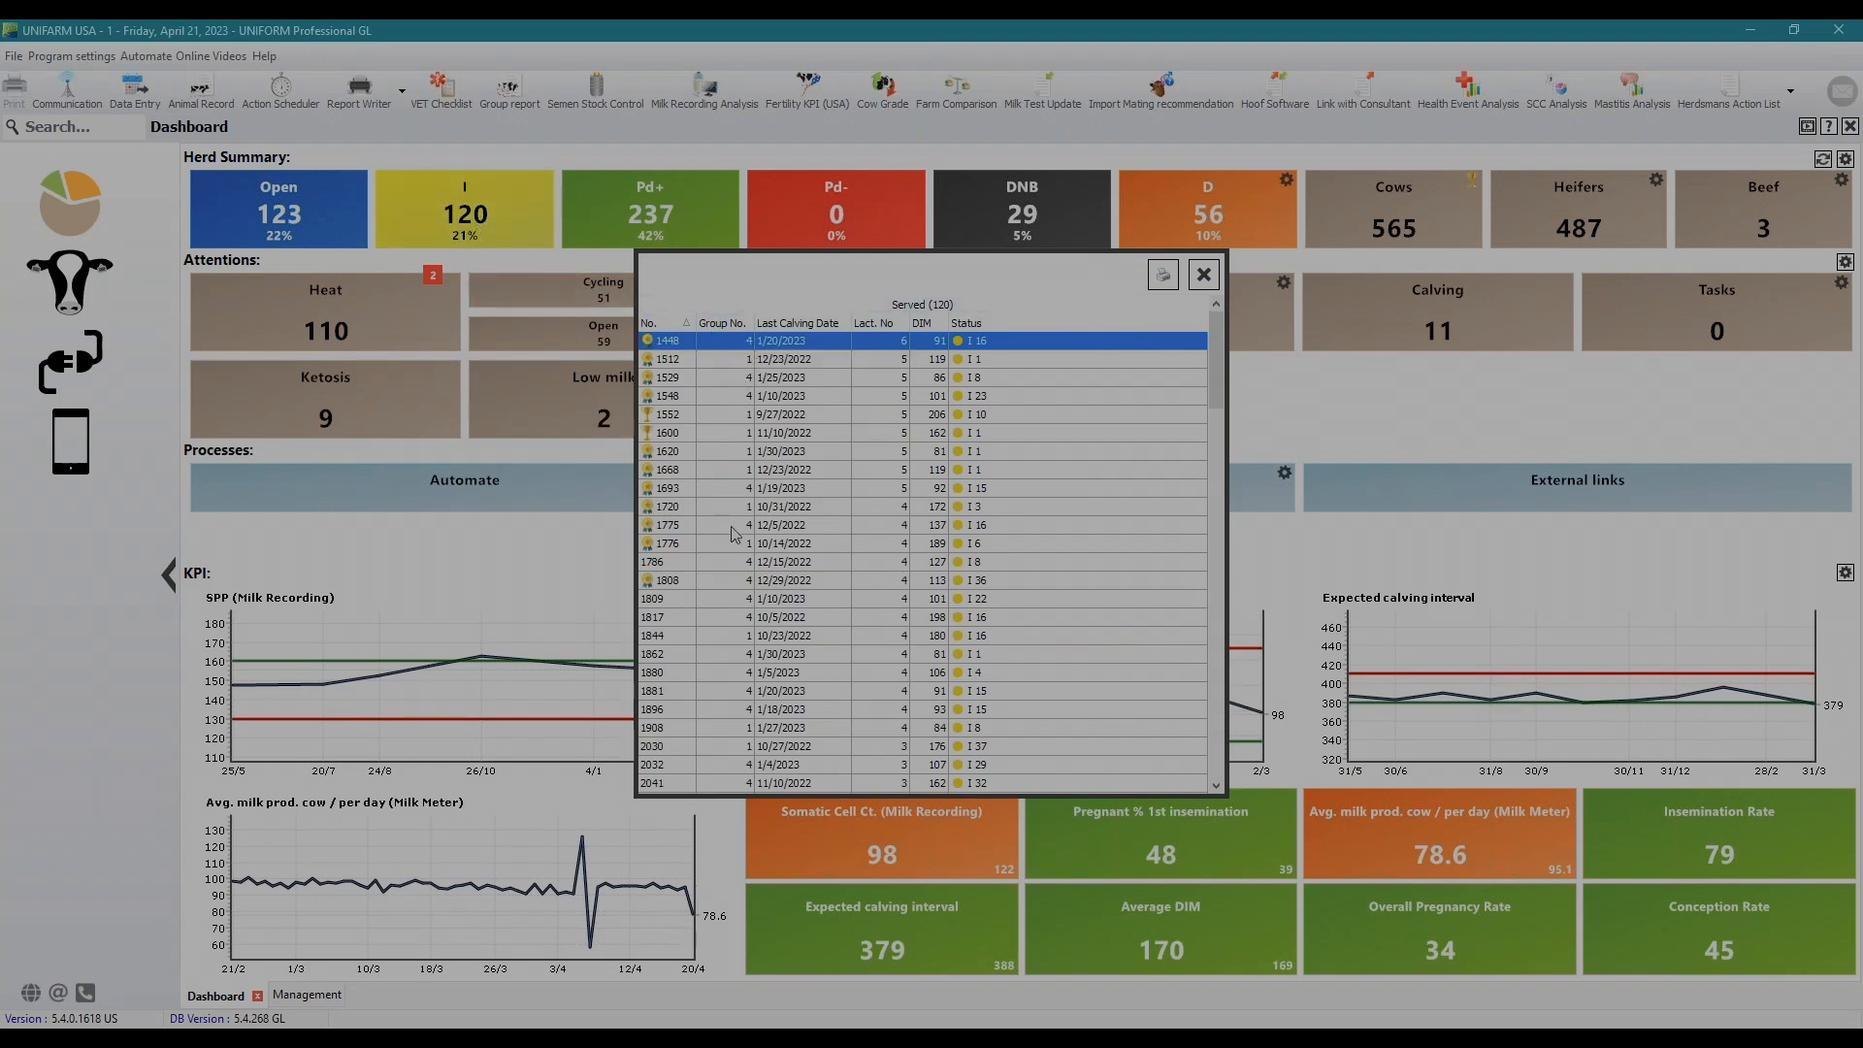
left_click(713, 324)
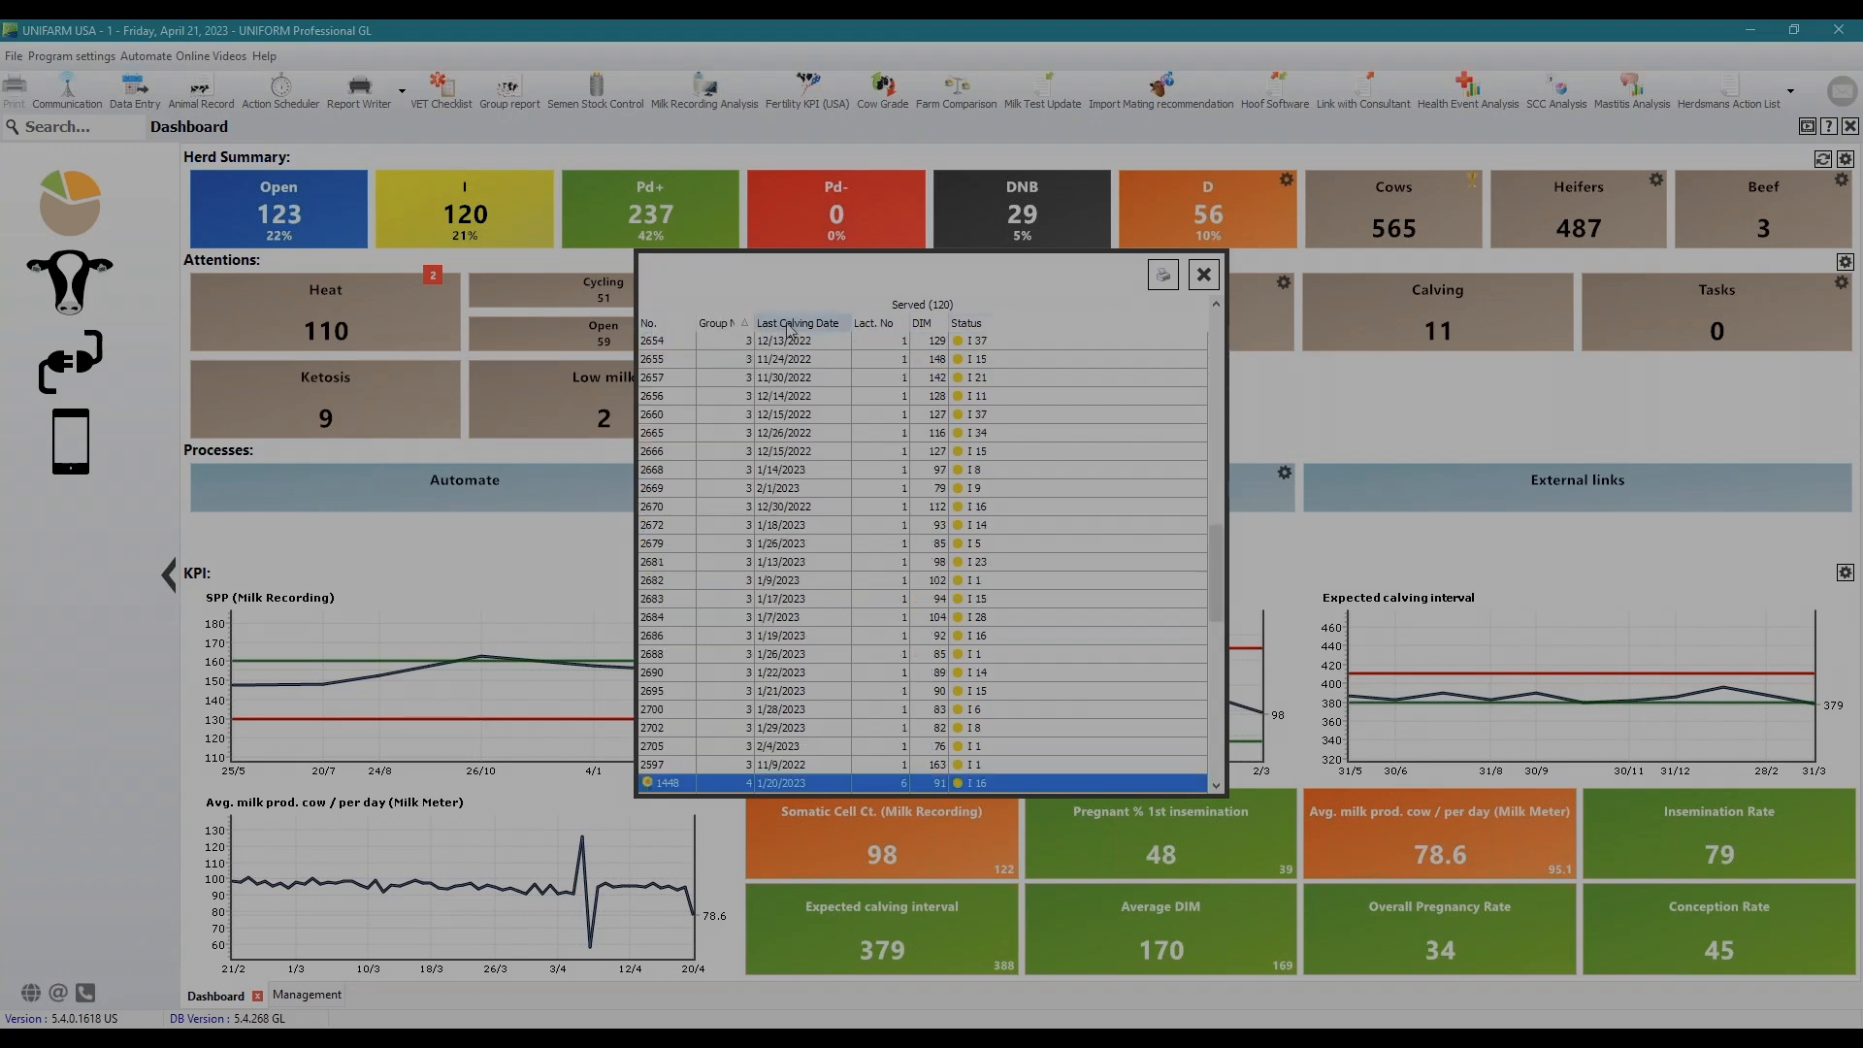
left_click(927, 323)
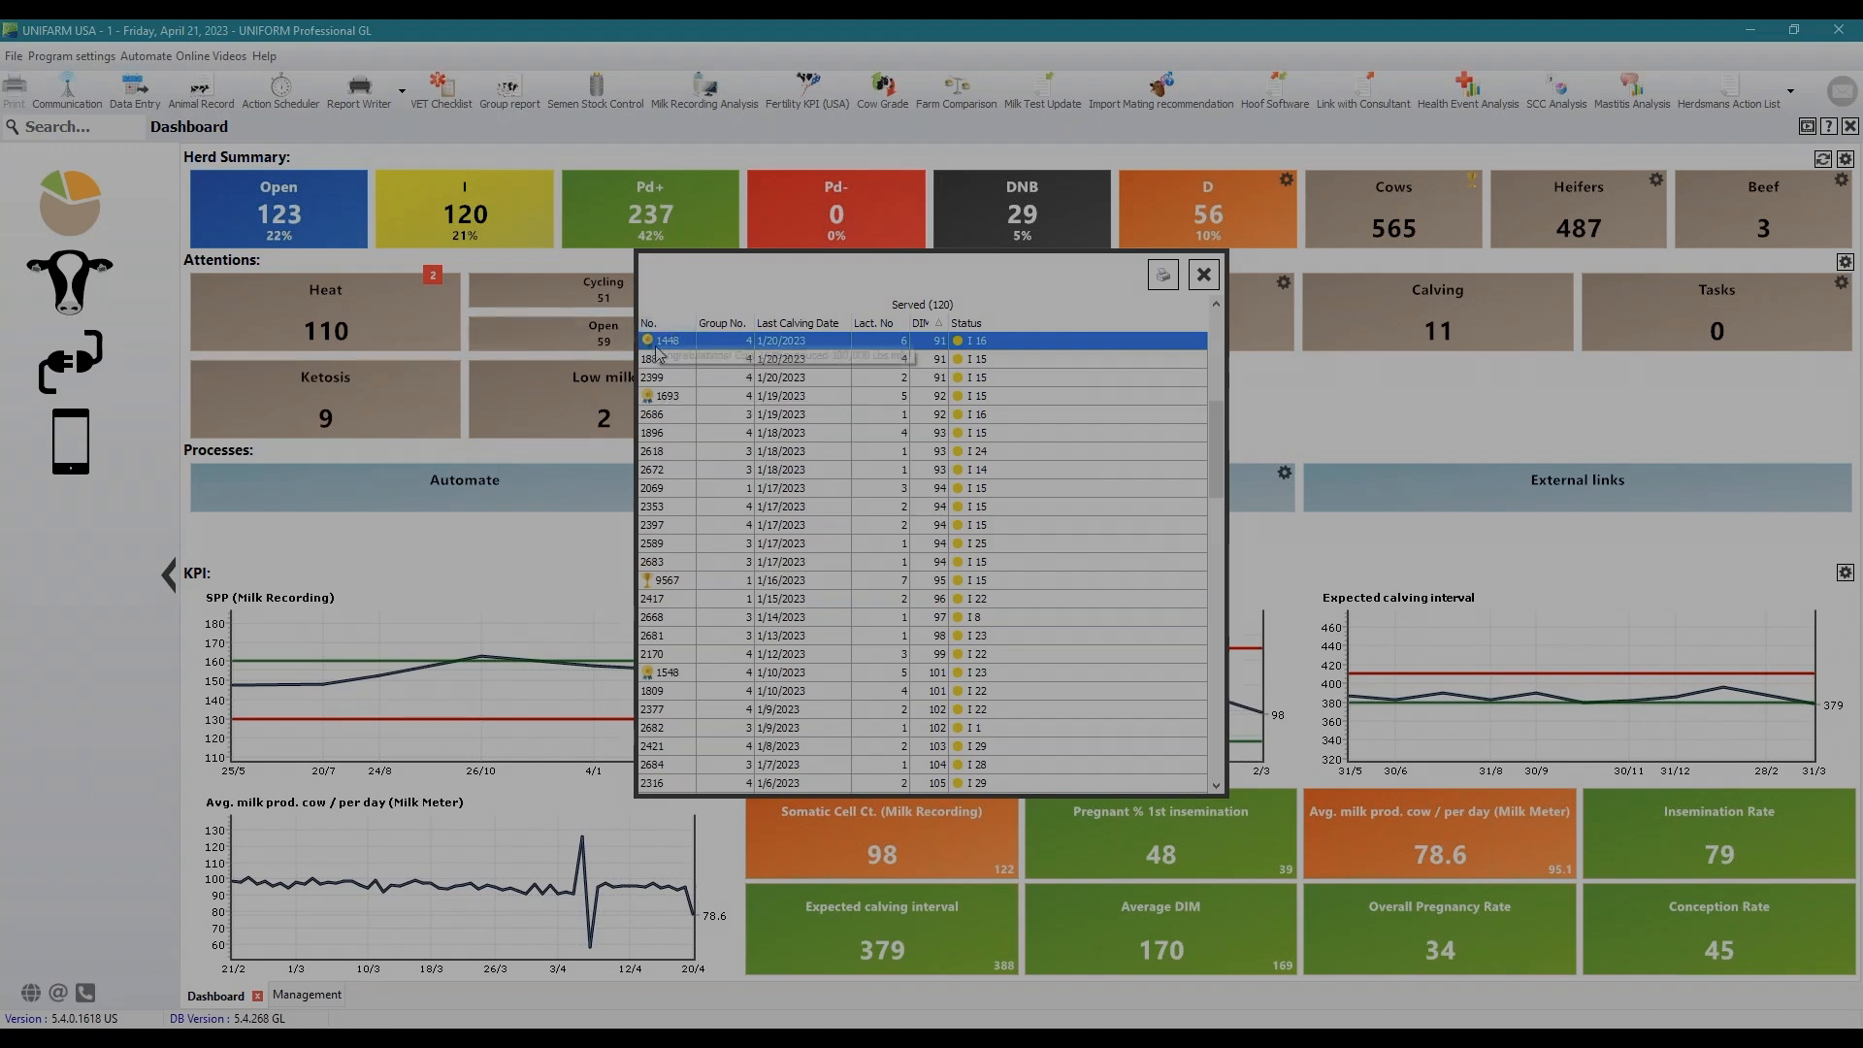
Step: Open the animal record of served cow 1448 and view its lactation history
mouse_move(658, 347)
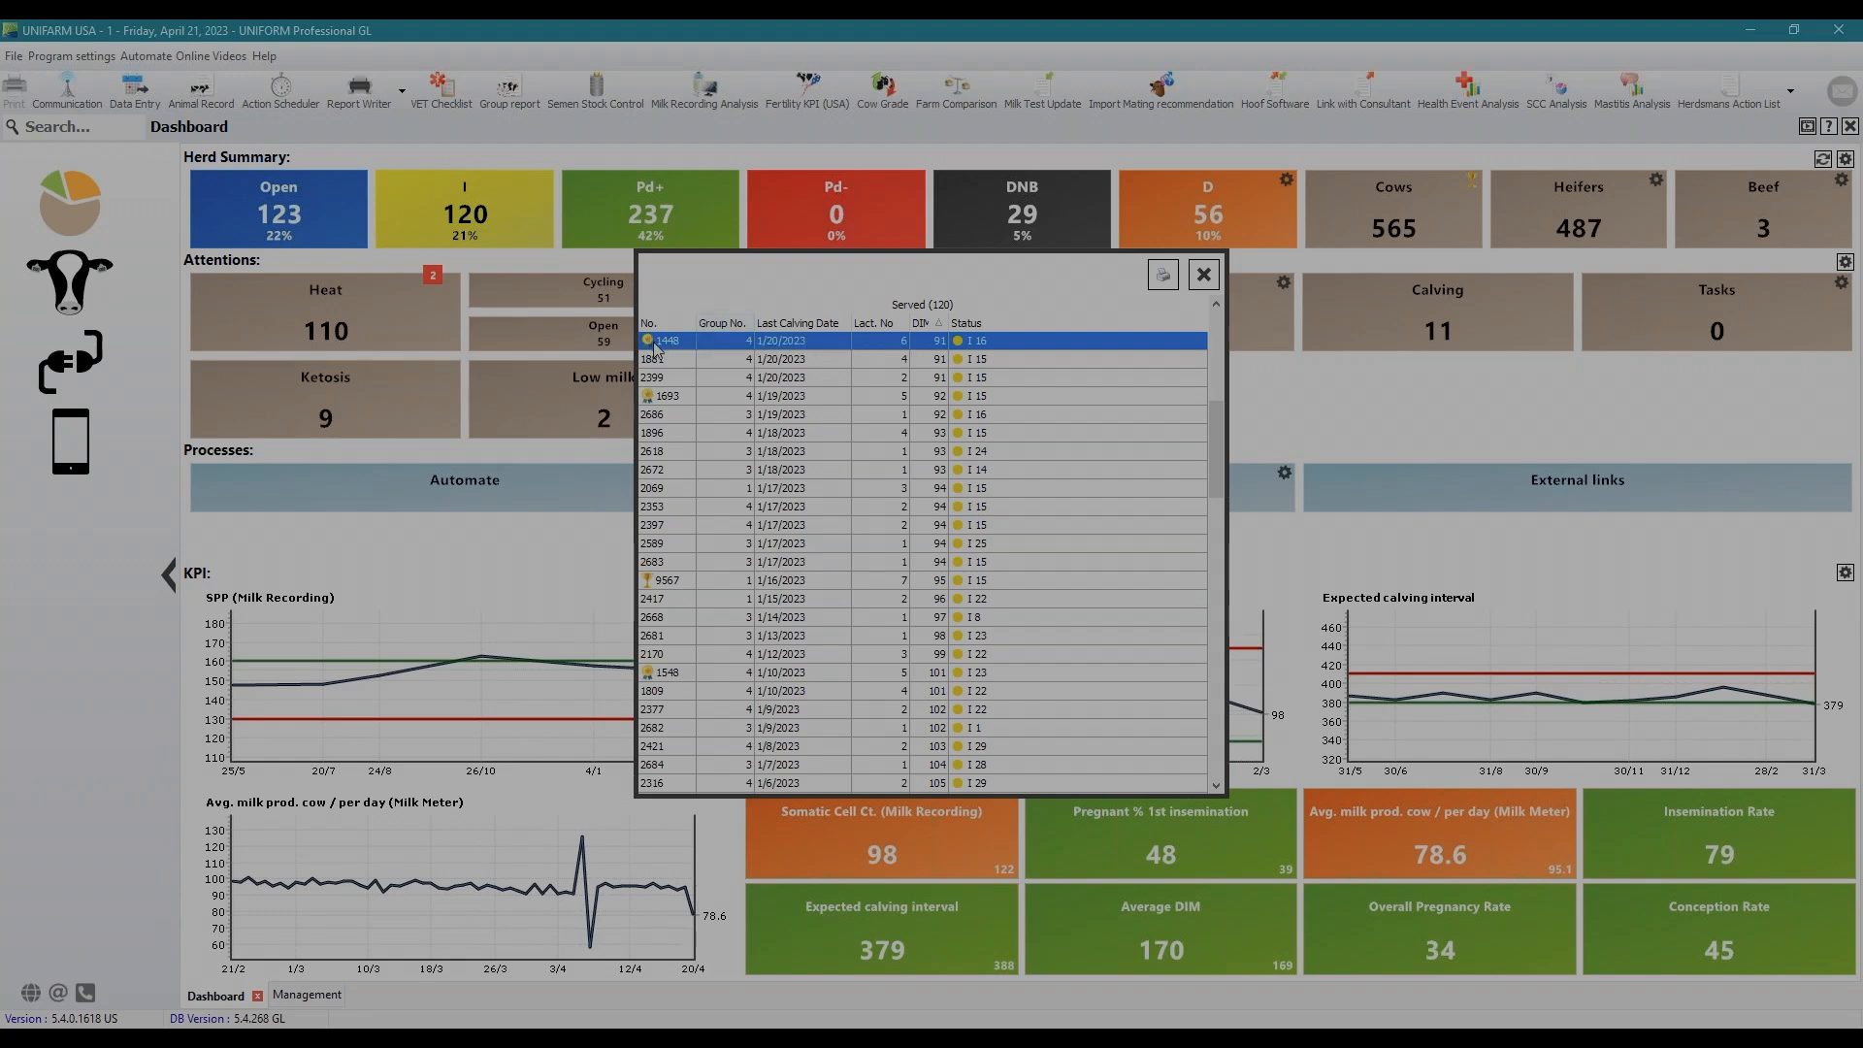
double_click(650, 344)
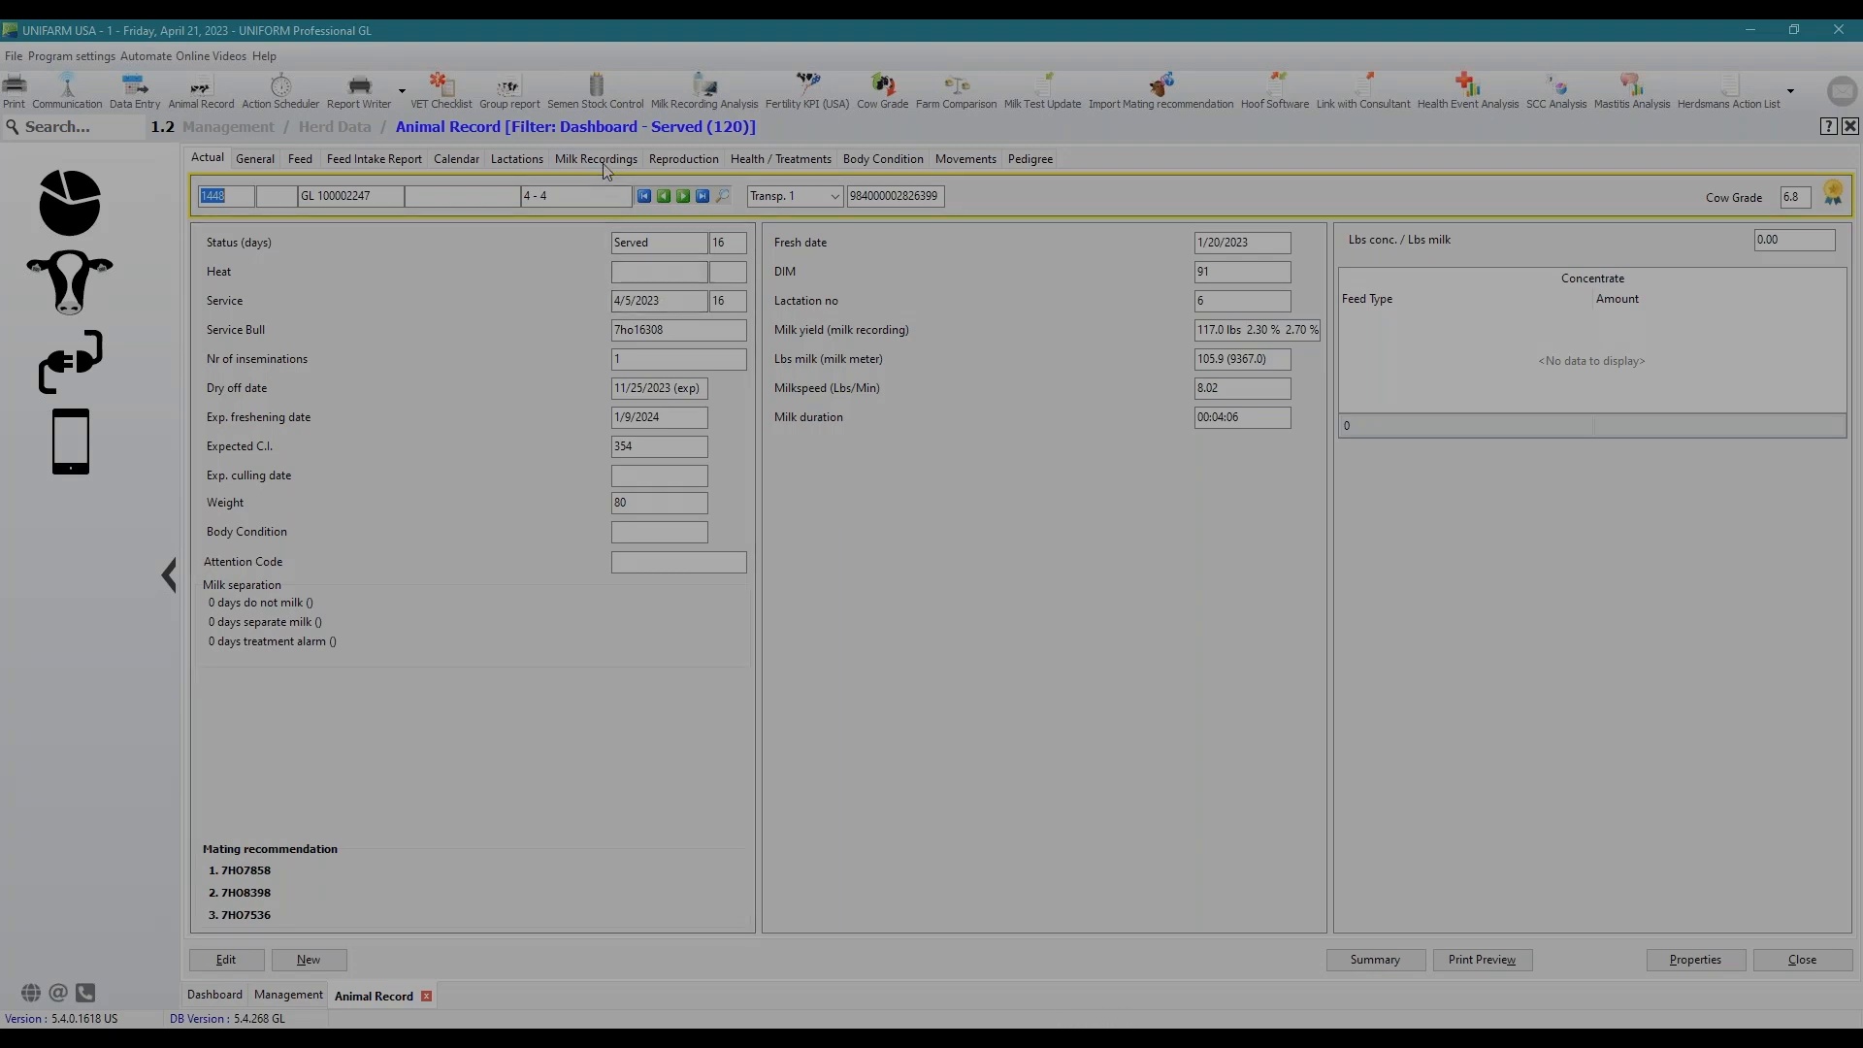
left_click(517, 159)
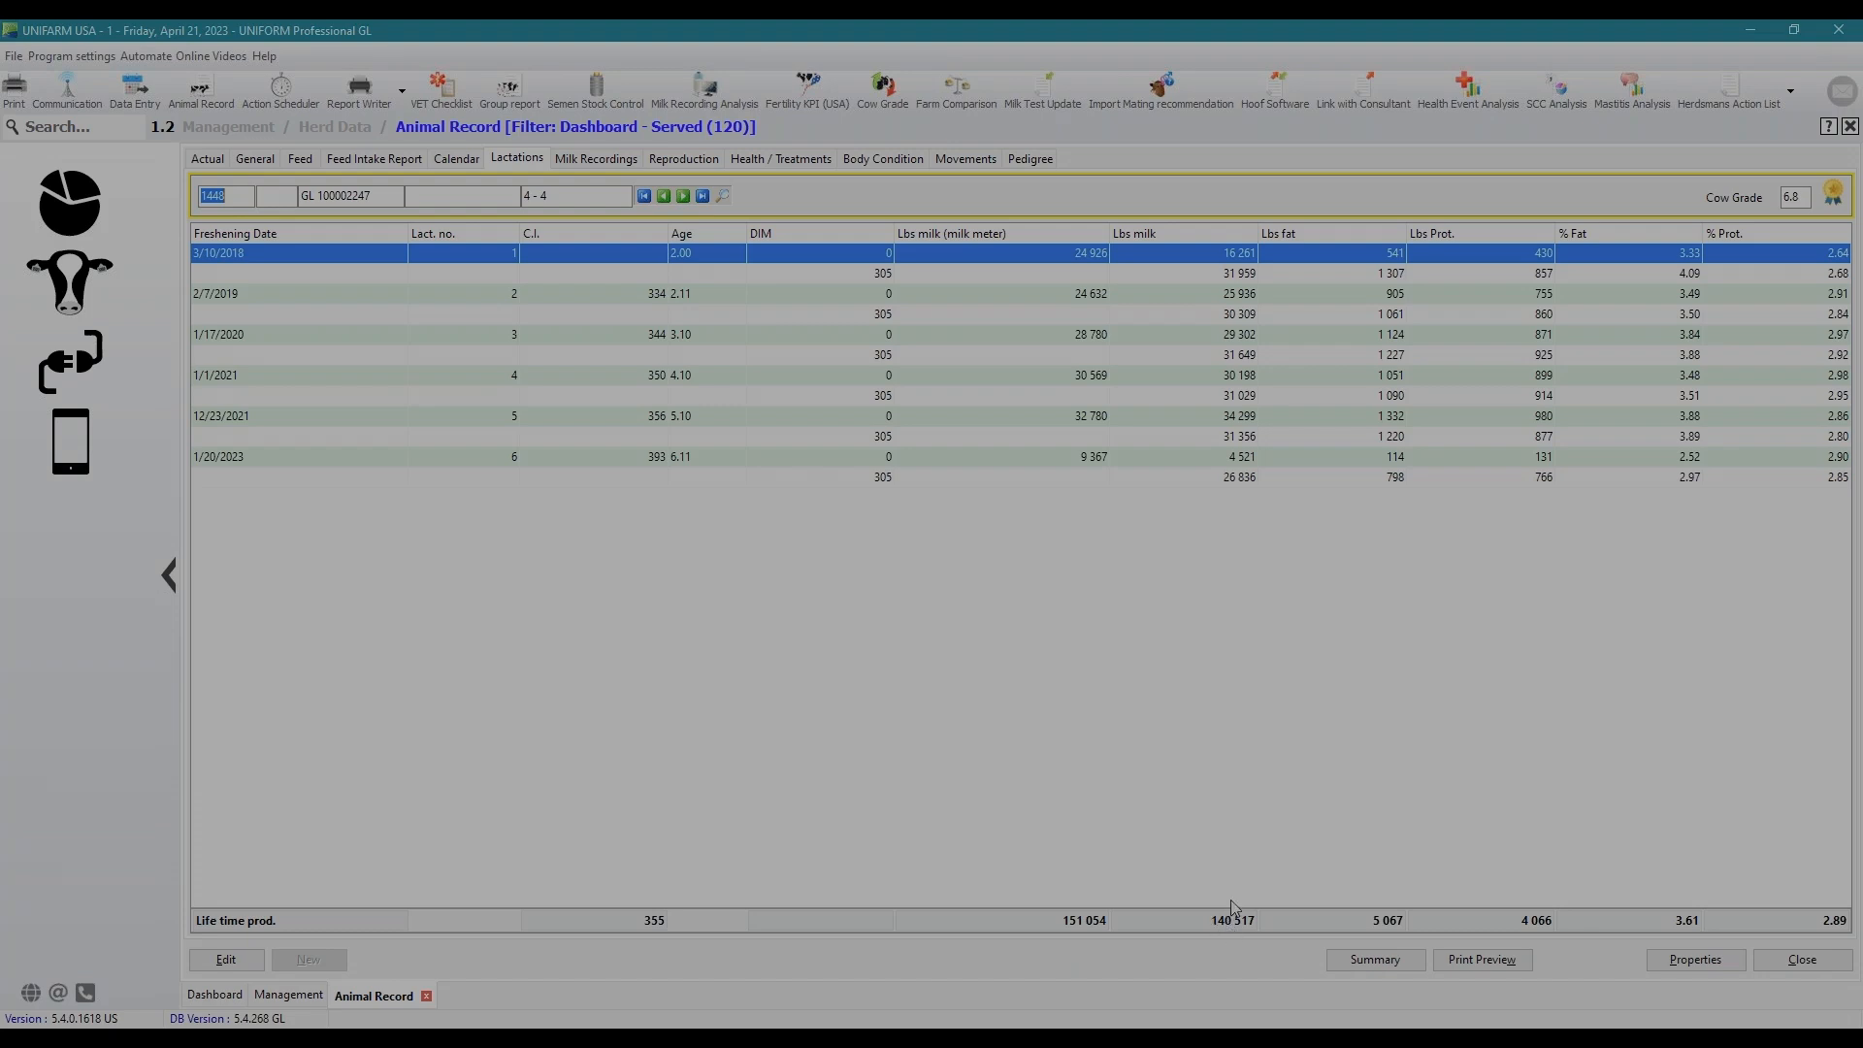
Step: Review the cow's milk recordings for the current lactation and select the Milk Recording entry of 3/2/2023
left_click(611, 165)
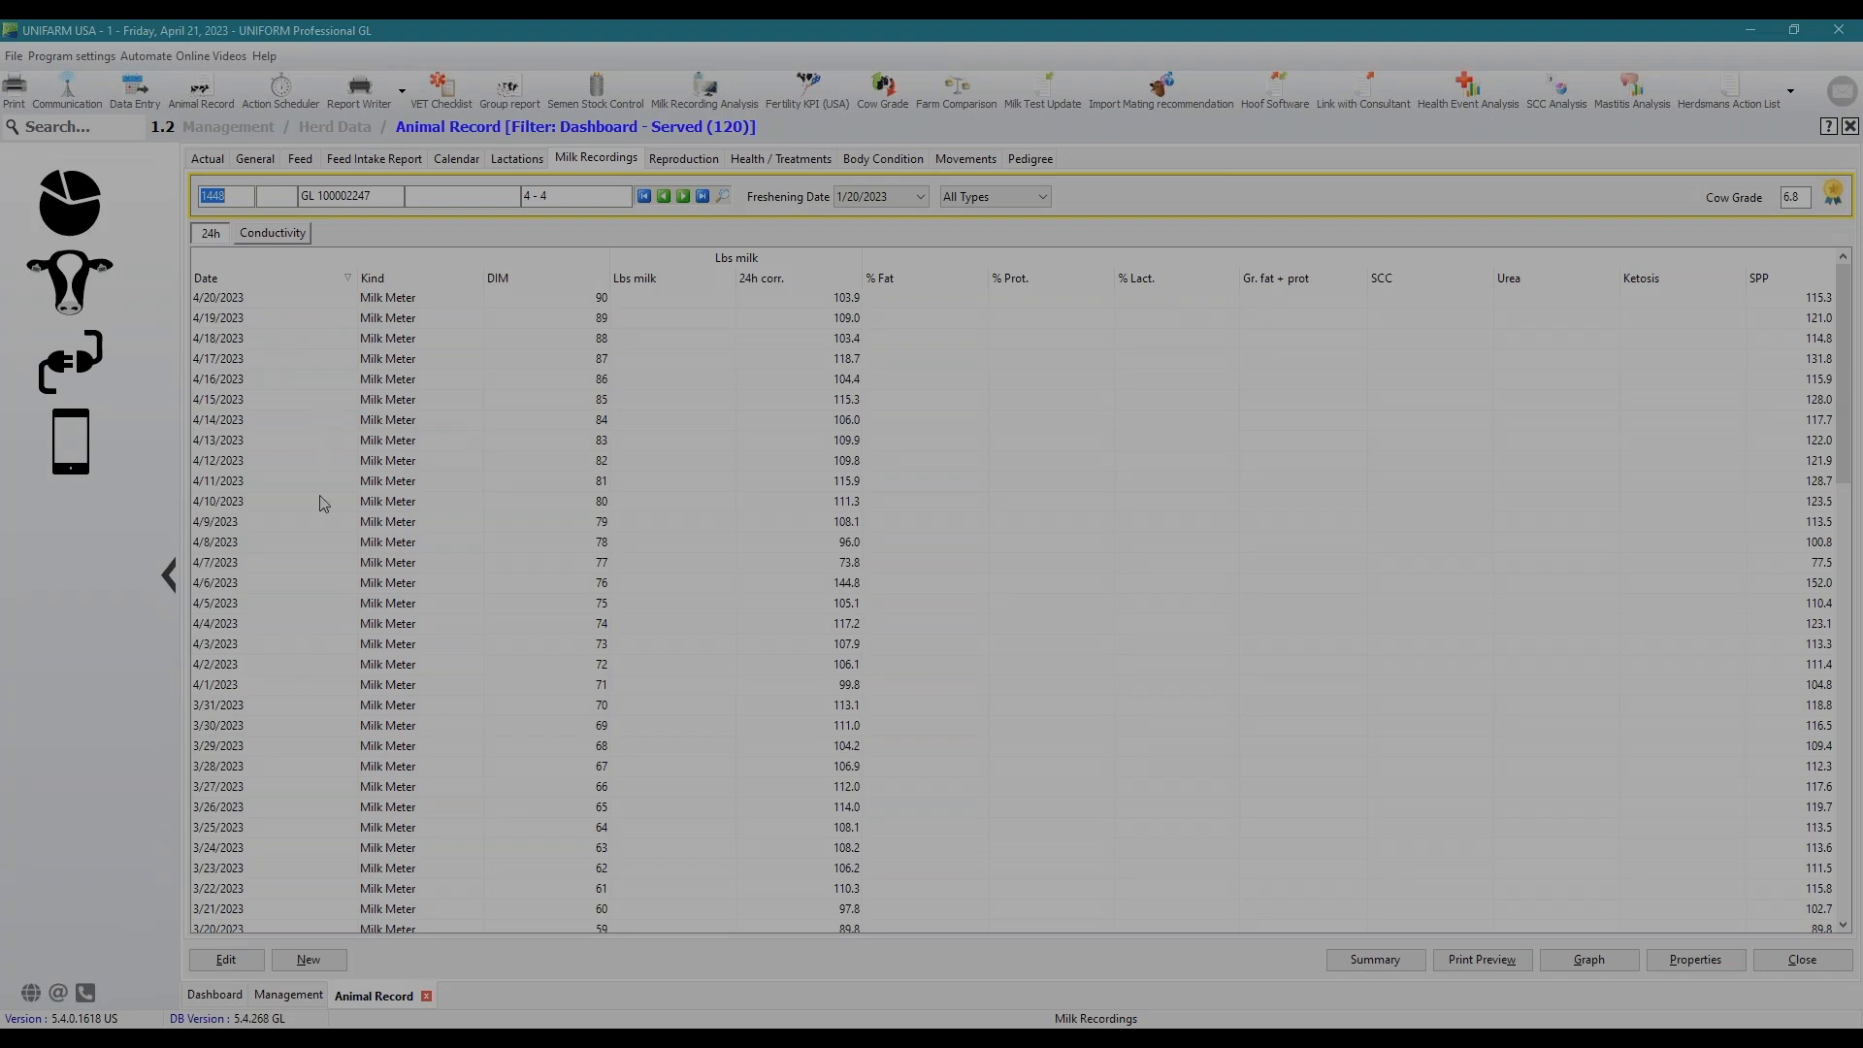
left_click(334, 400)
scroll(347, 468, "down", 3)
scroll(347, 467, "down", 9)
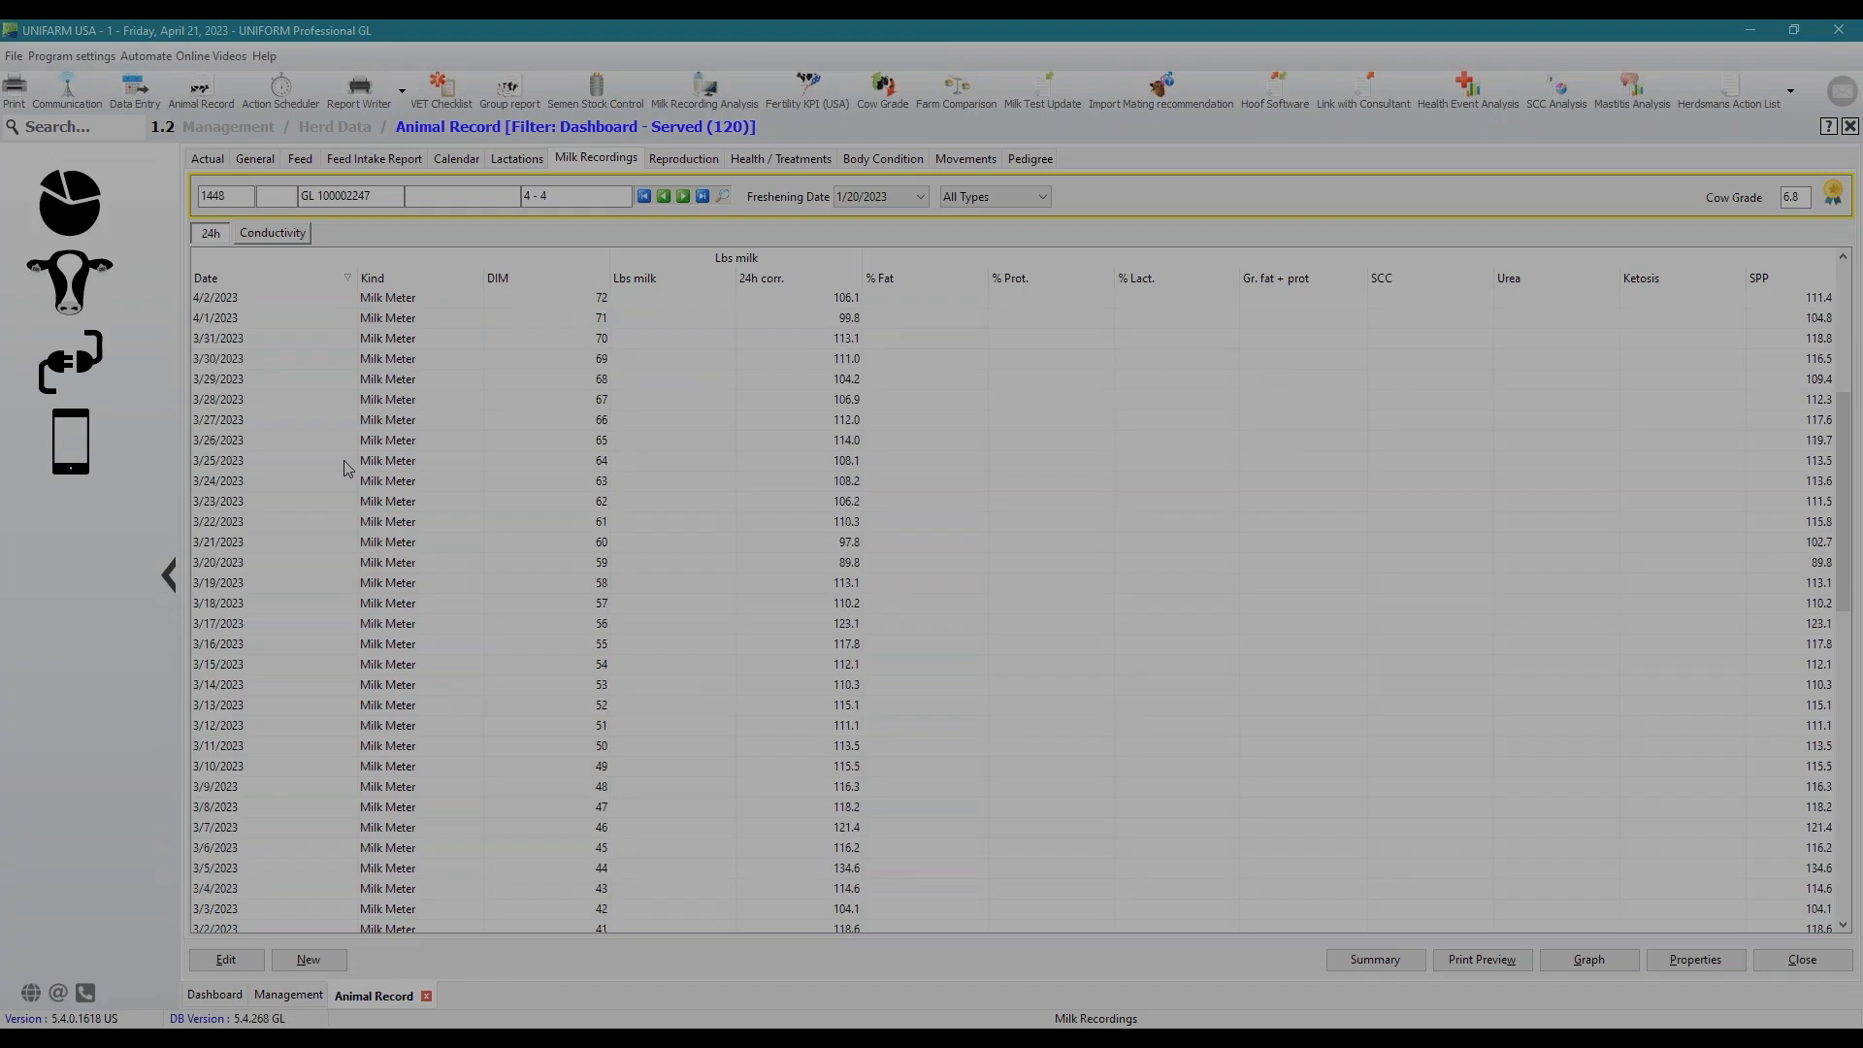
left_click(206, 648)
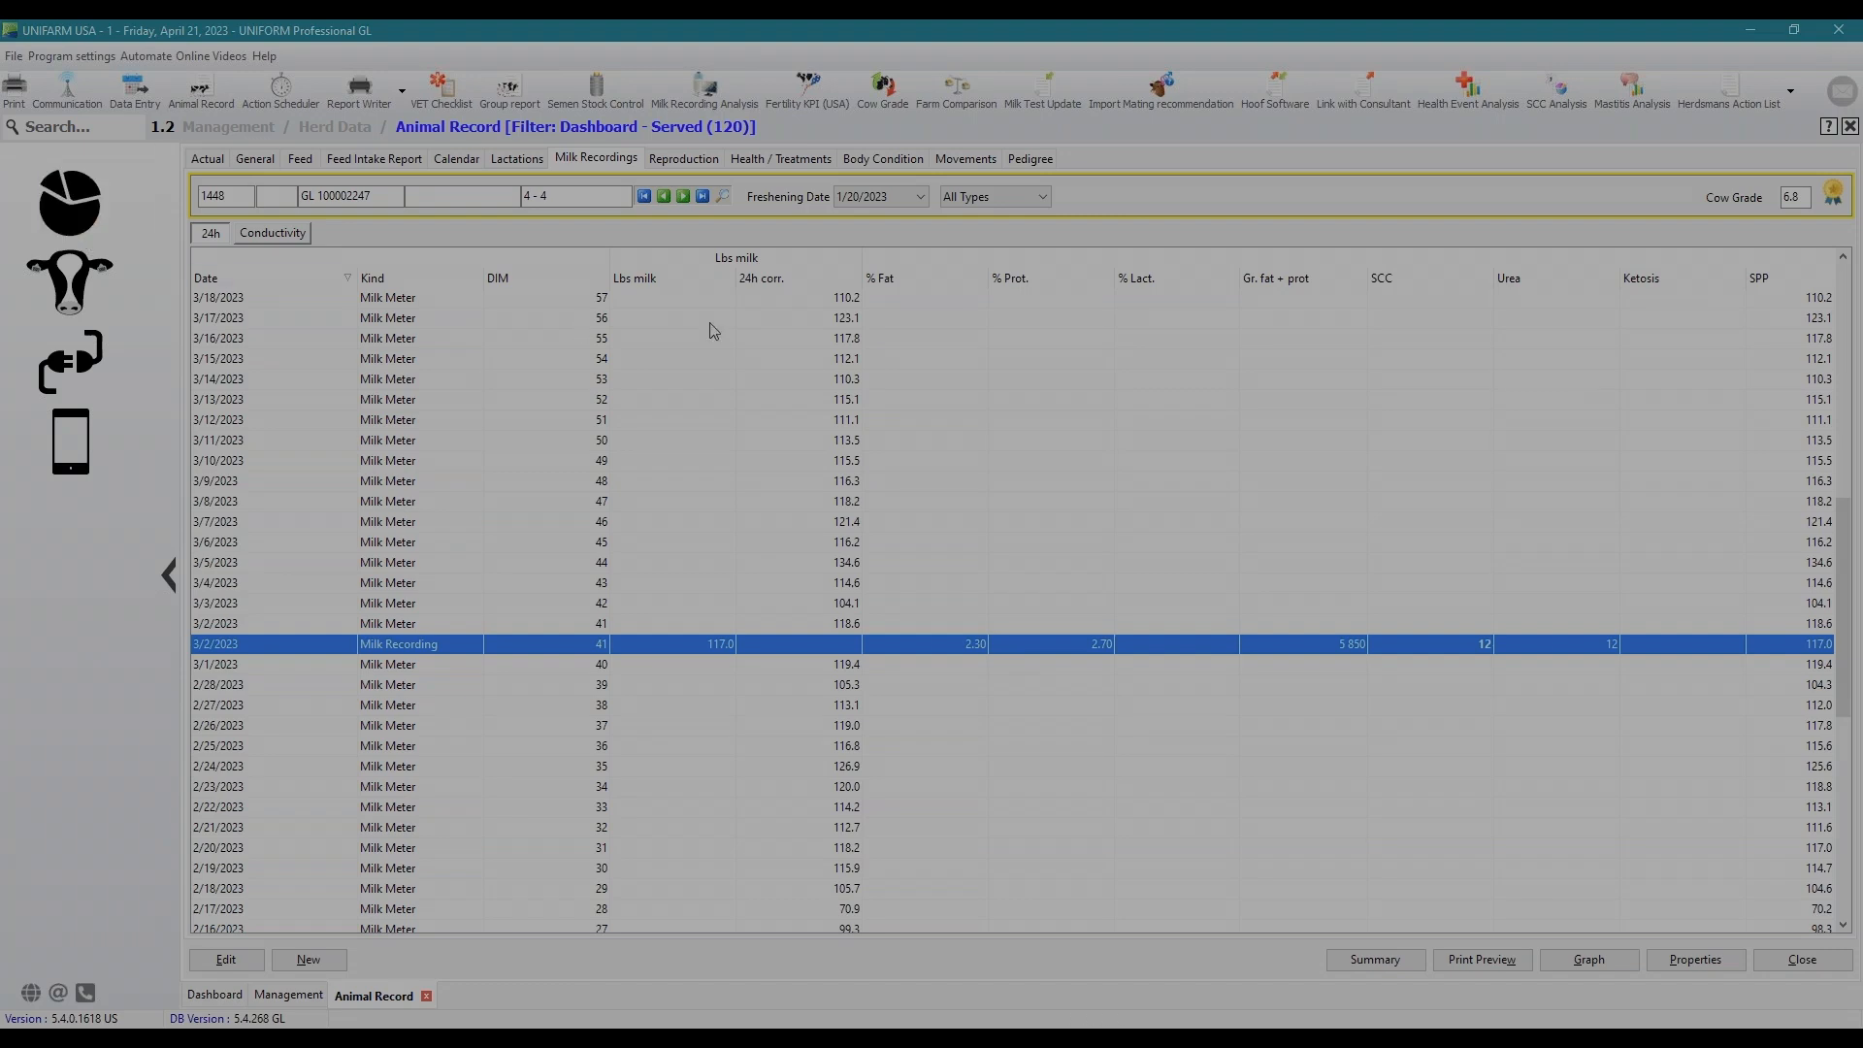
Step: Show the cow's reproduction history for all lactations
left_click(704, 161)
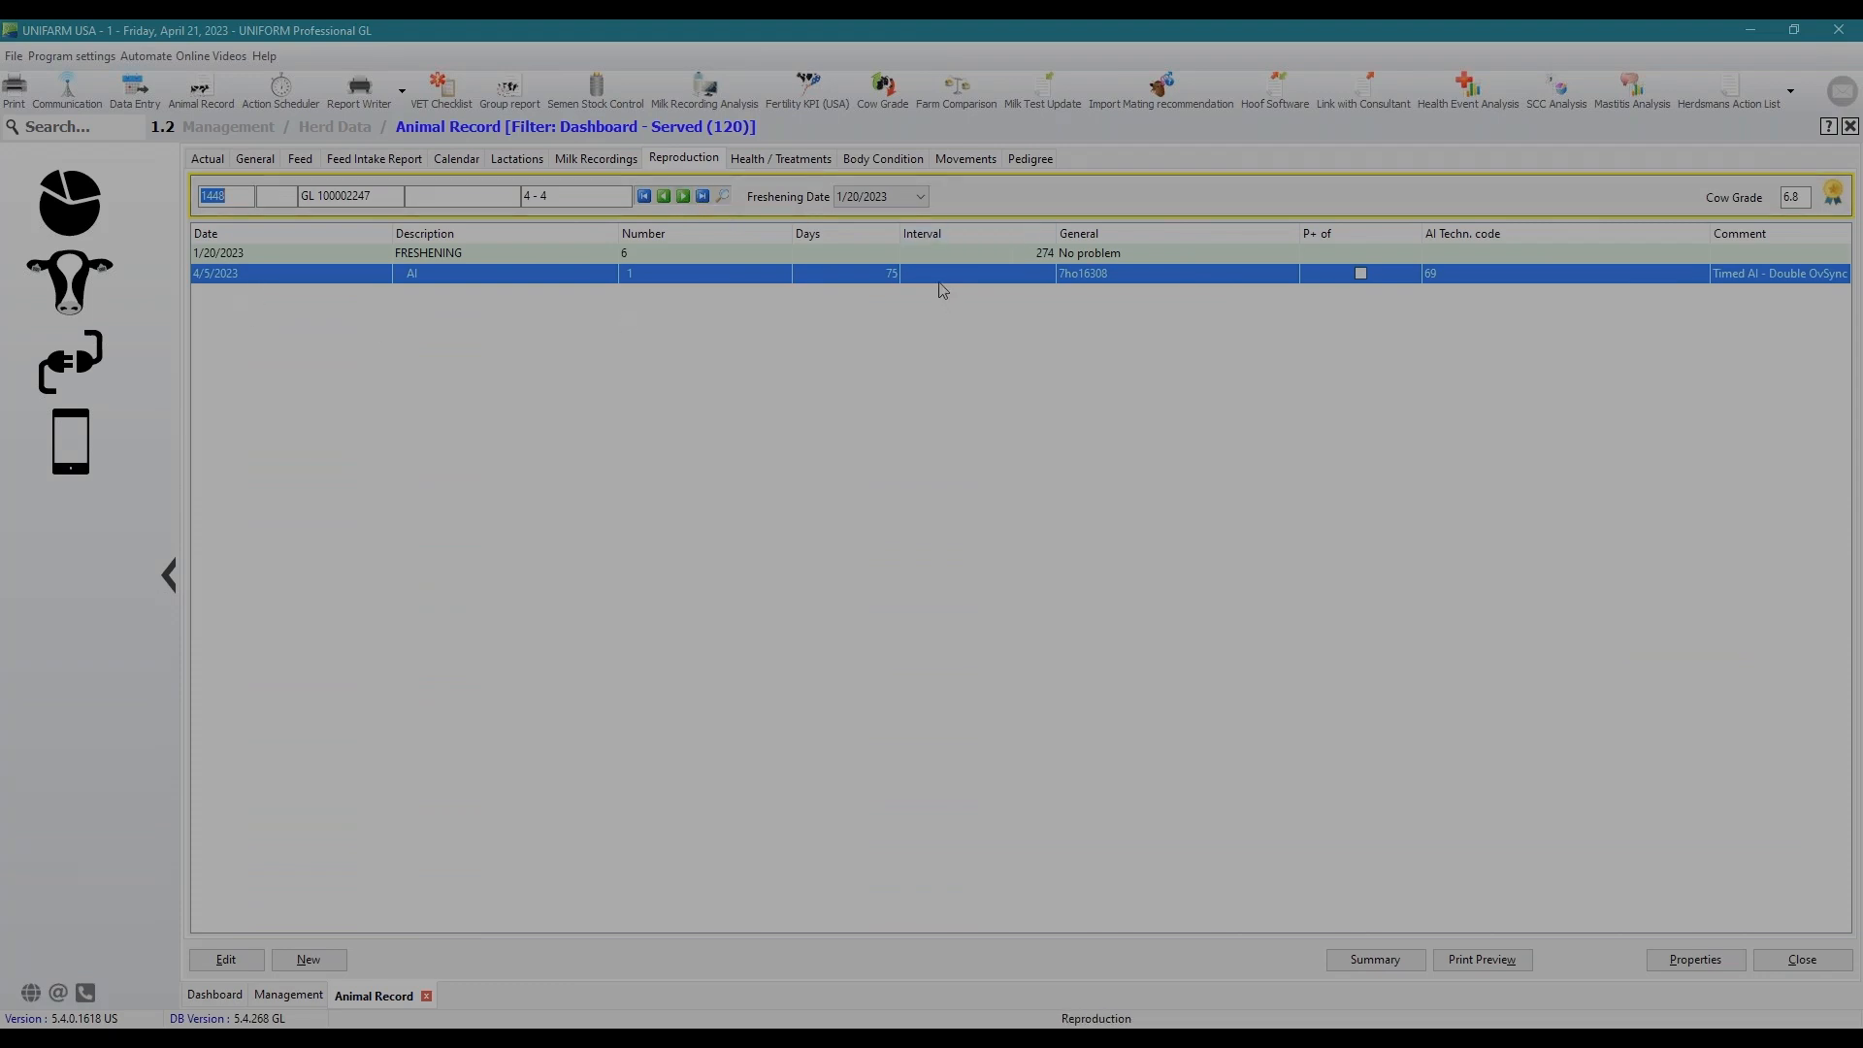
left_click(923, 199)
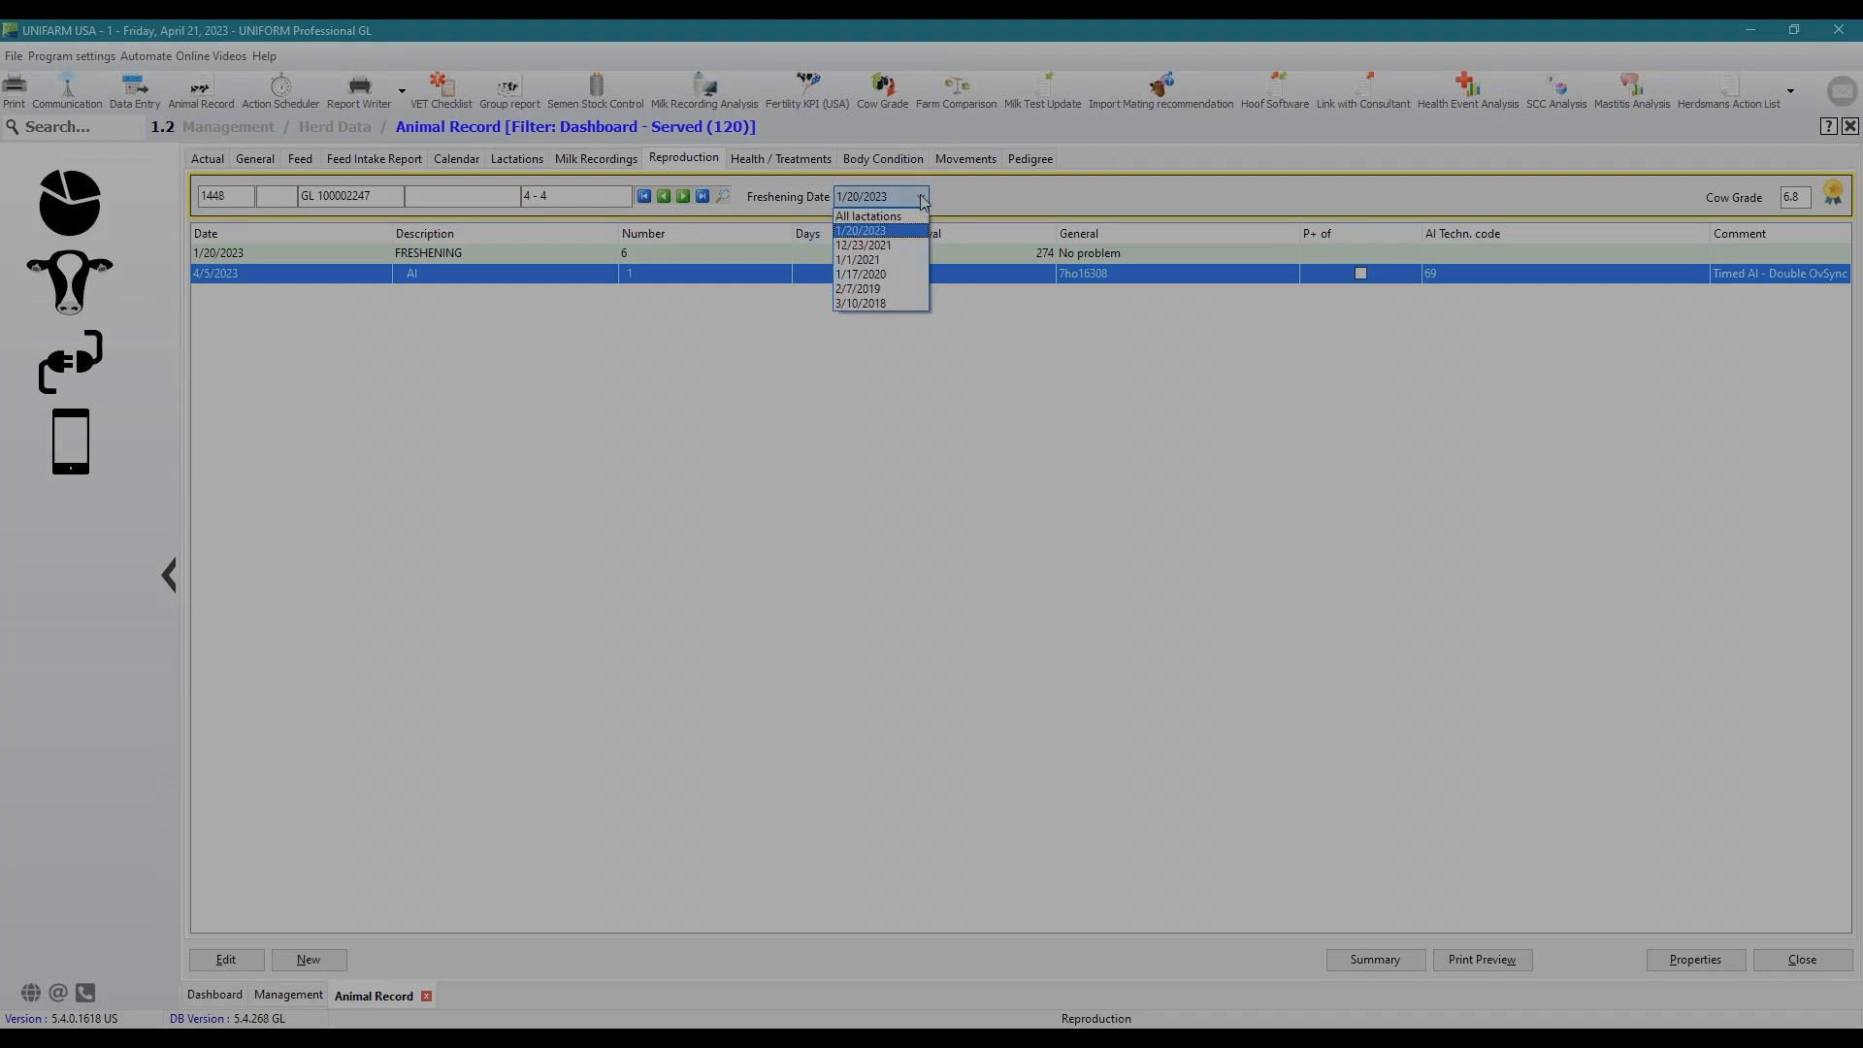
left_click(869, 217)
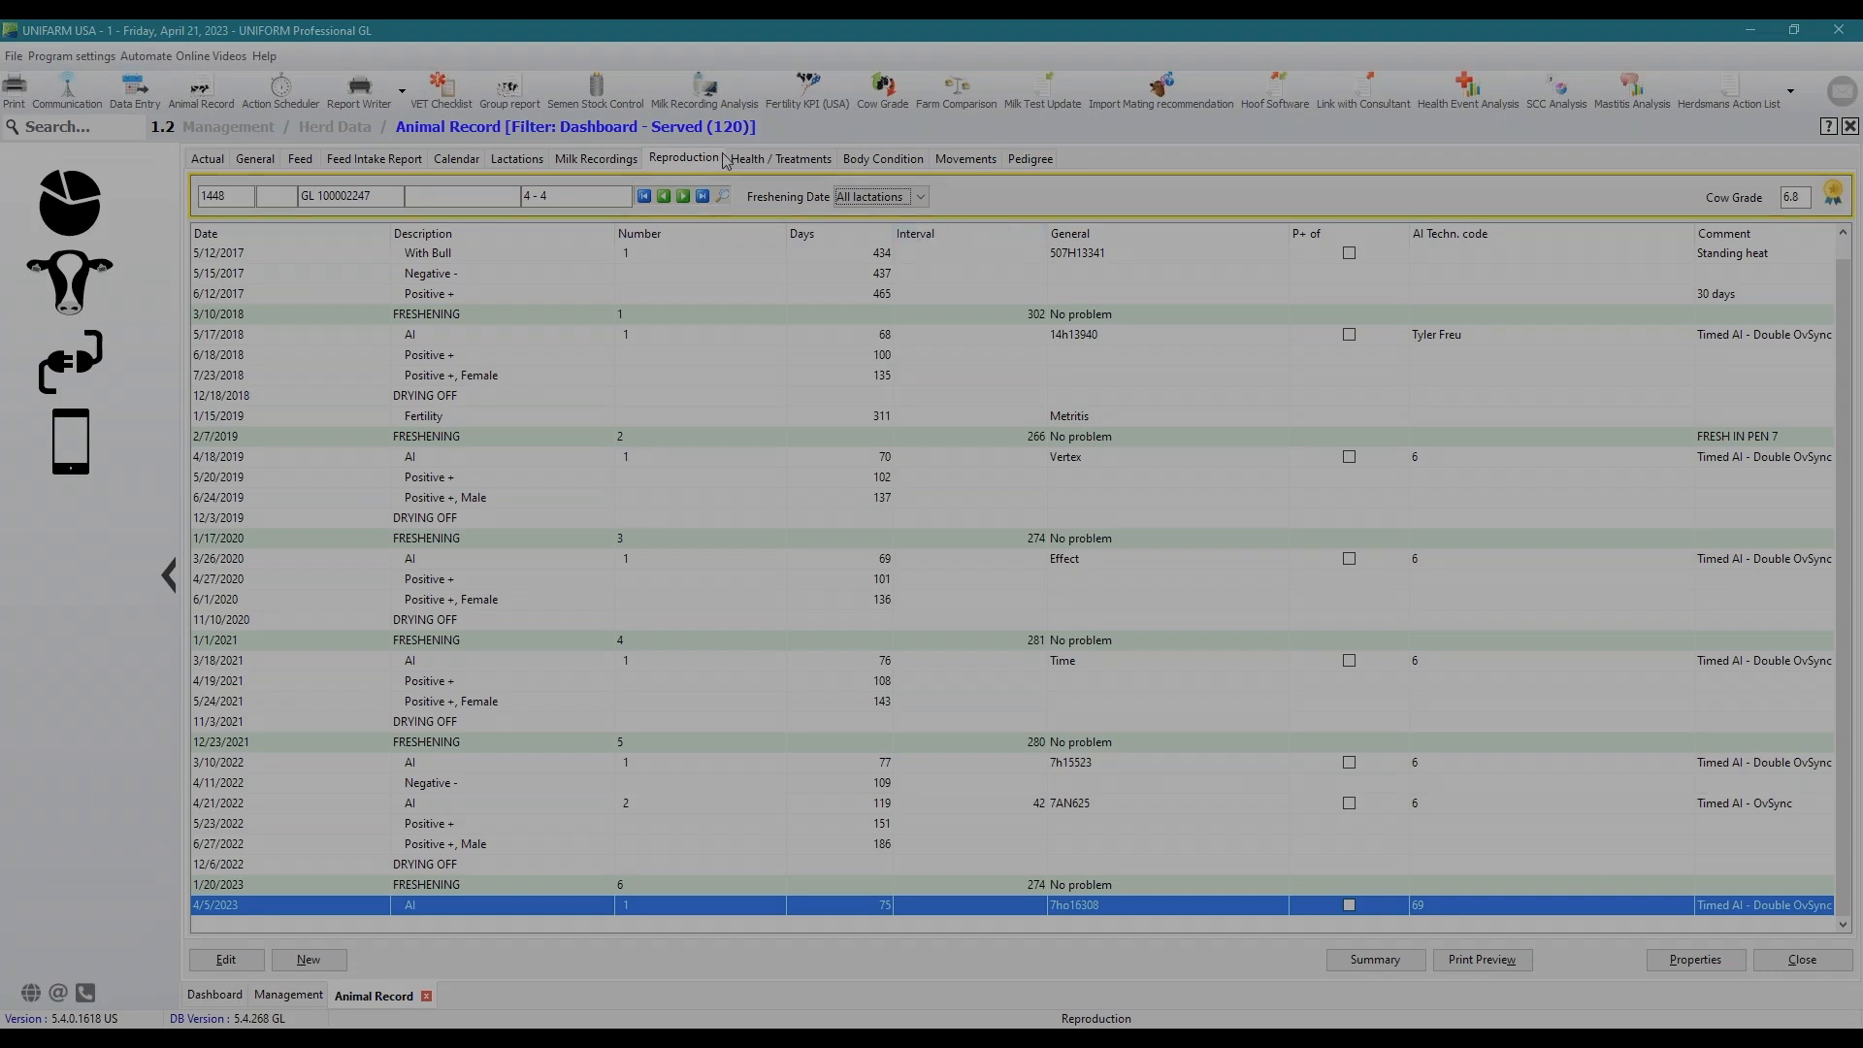
Step: Review the cow's health and treatment records, including the treatments given for Pneumonia on 9/7/2019 and Metritis on 1/15/2019
left_click(795, 169)
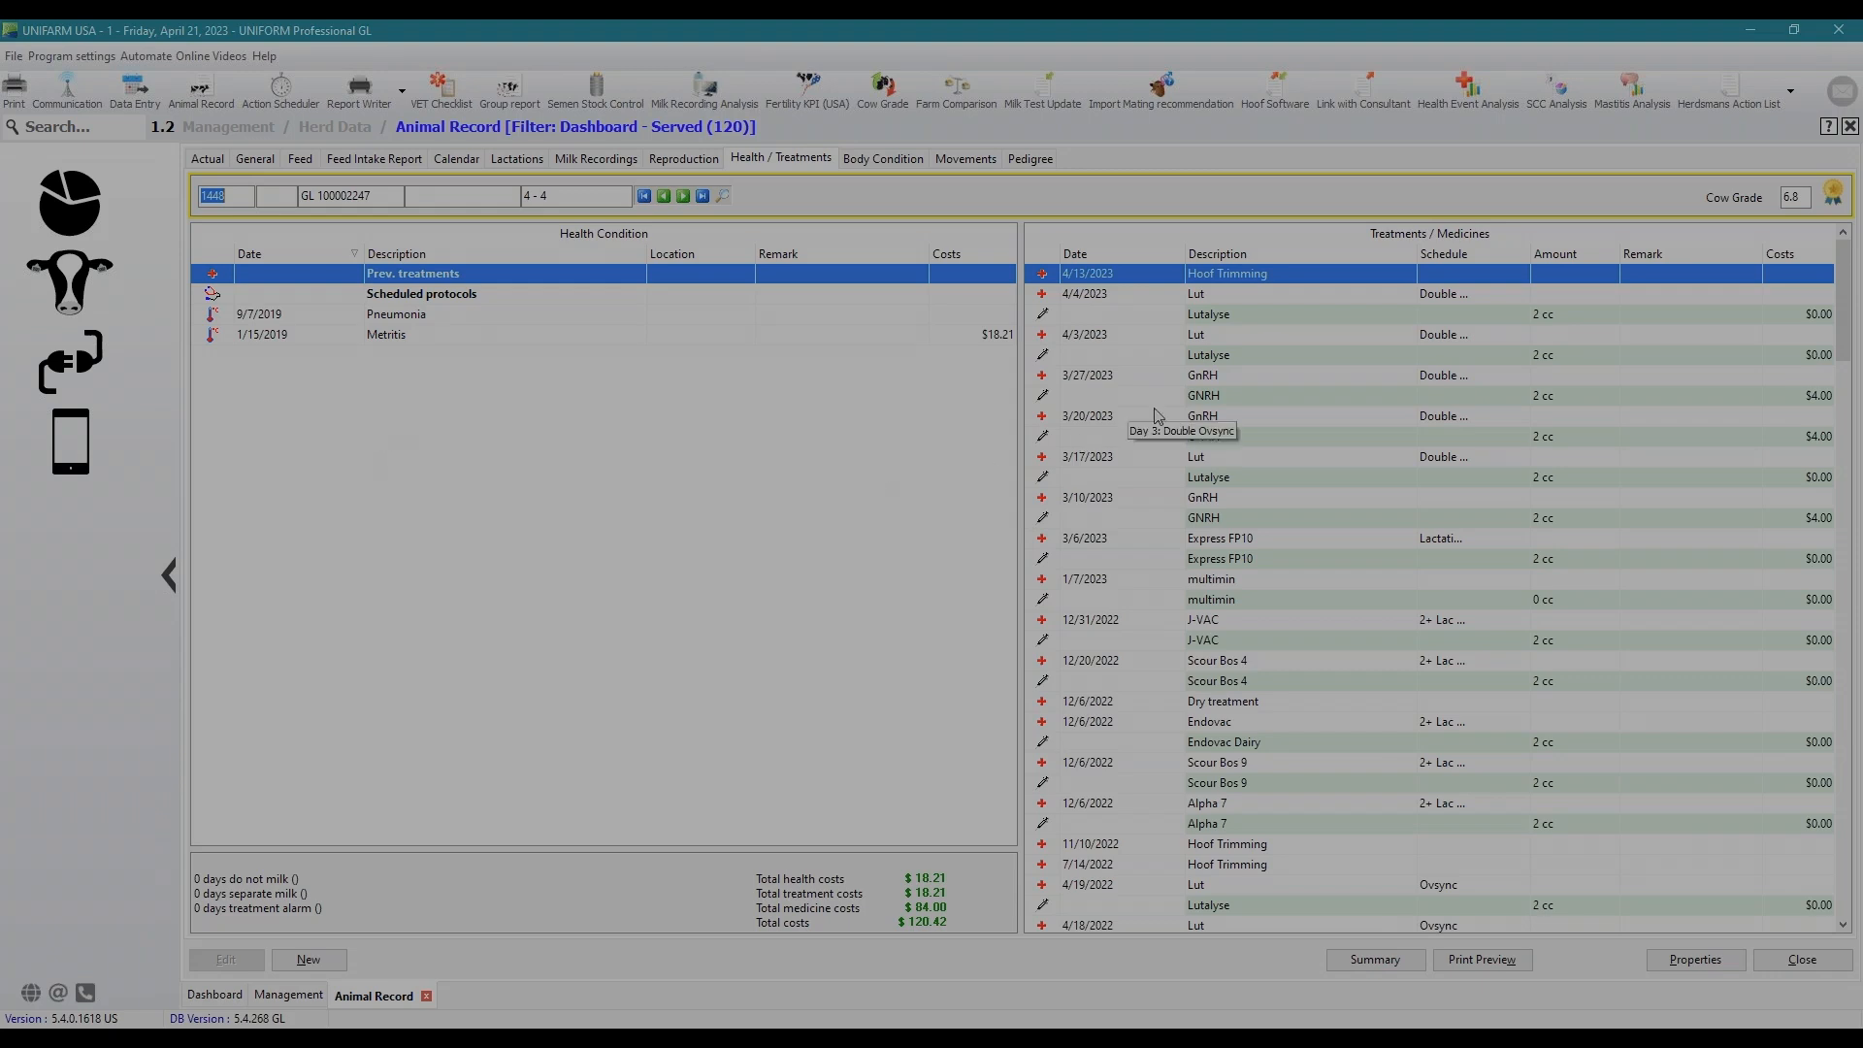
mouse_move(1215, 299)
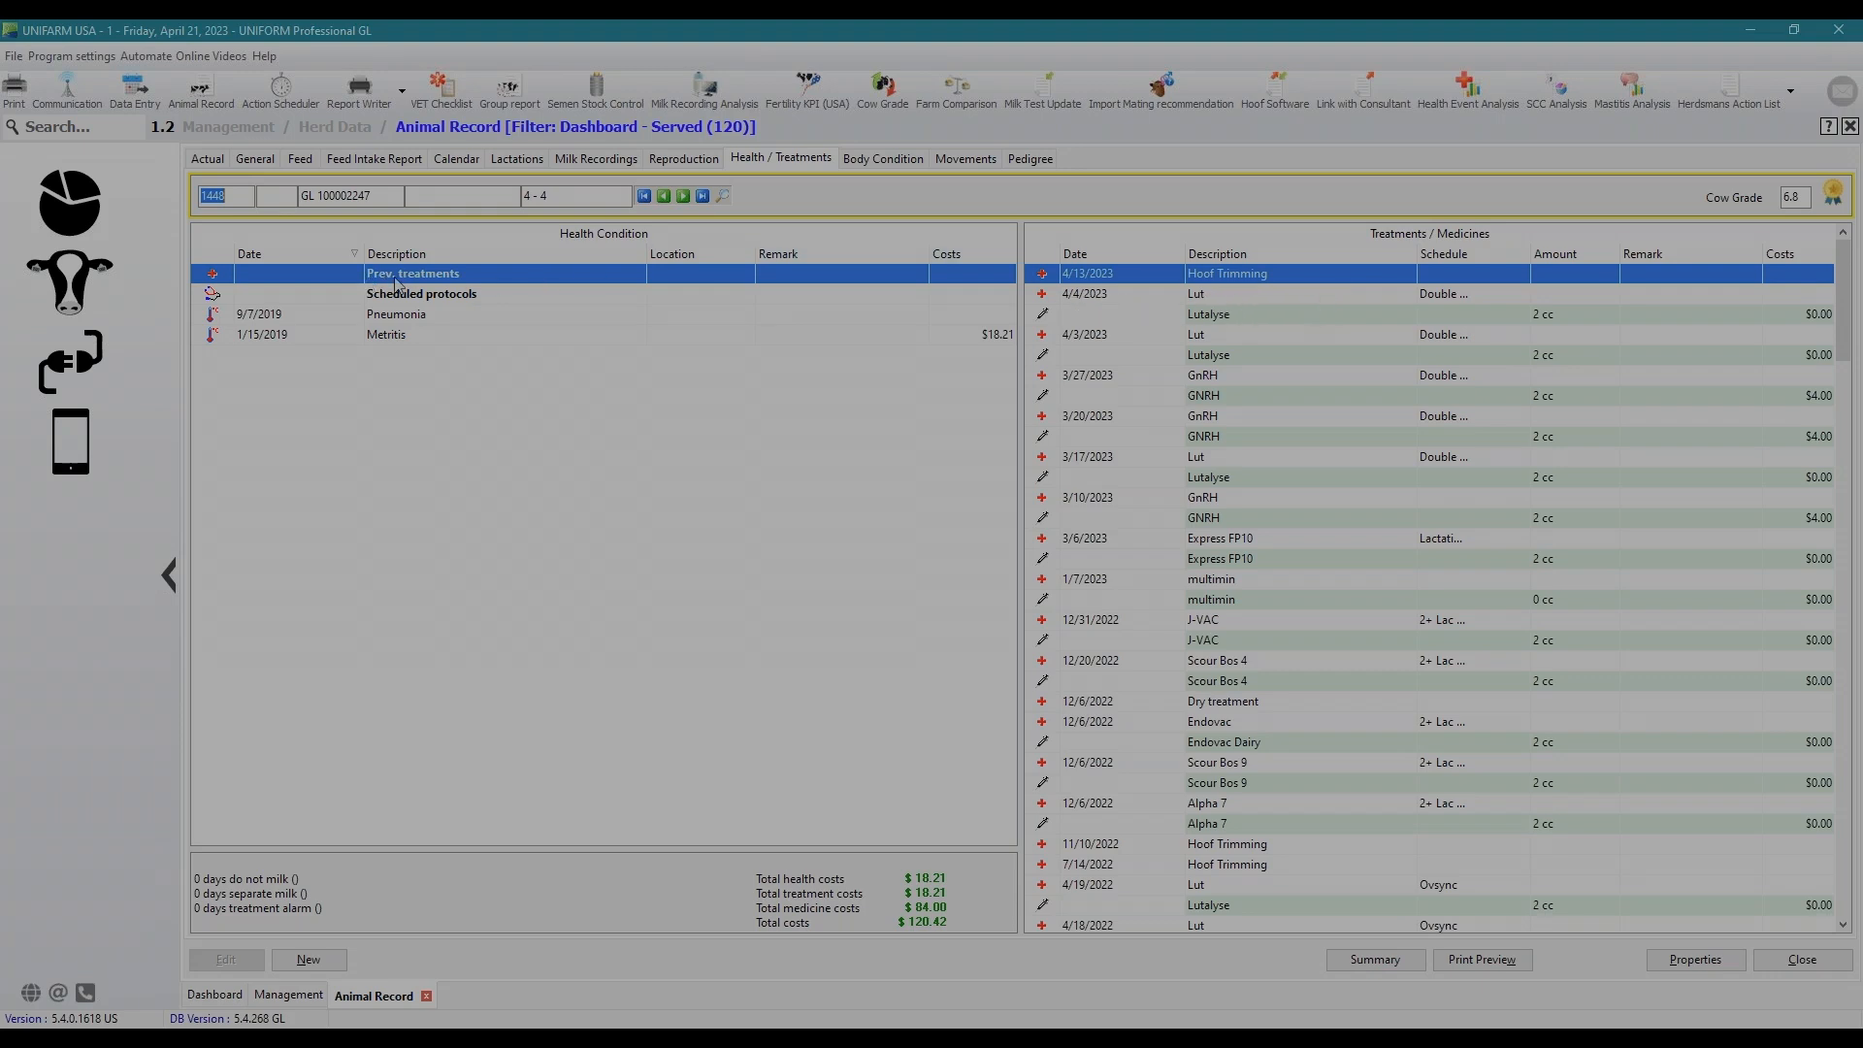
mouse_move(1255, 624)
left_click(301, 319)
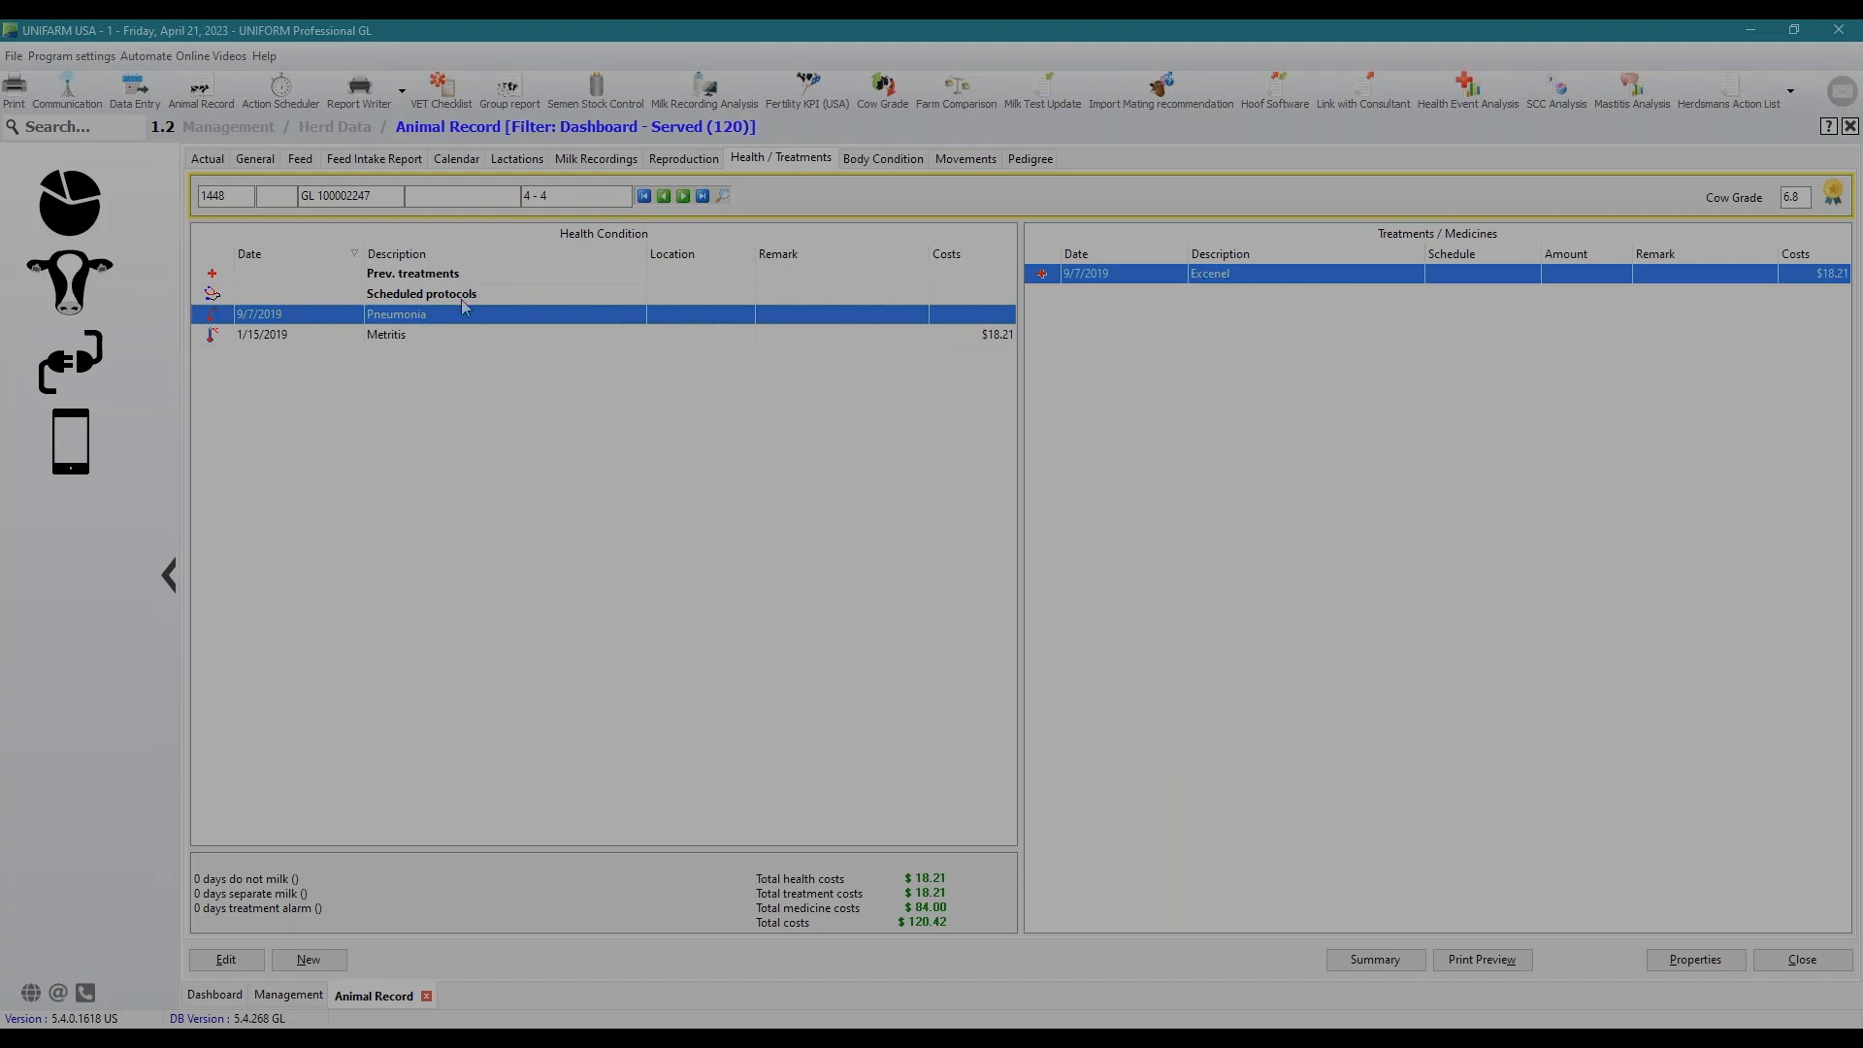
left_click(320, 335)
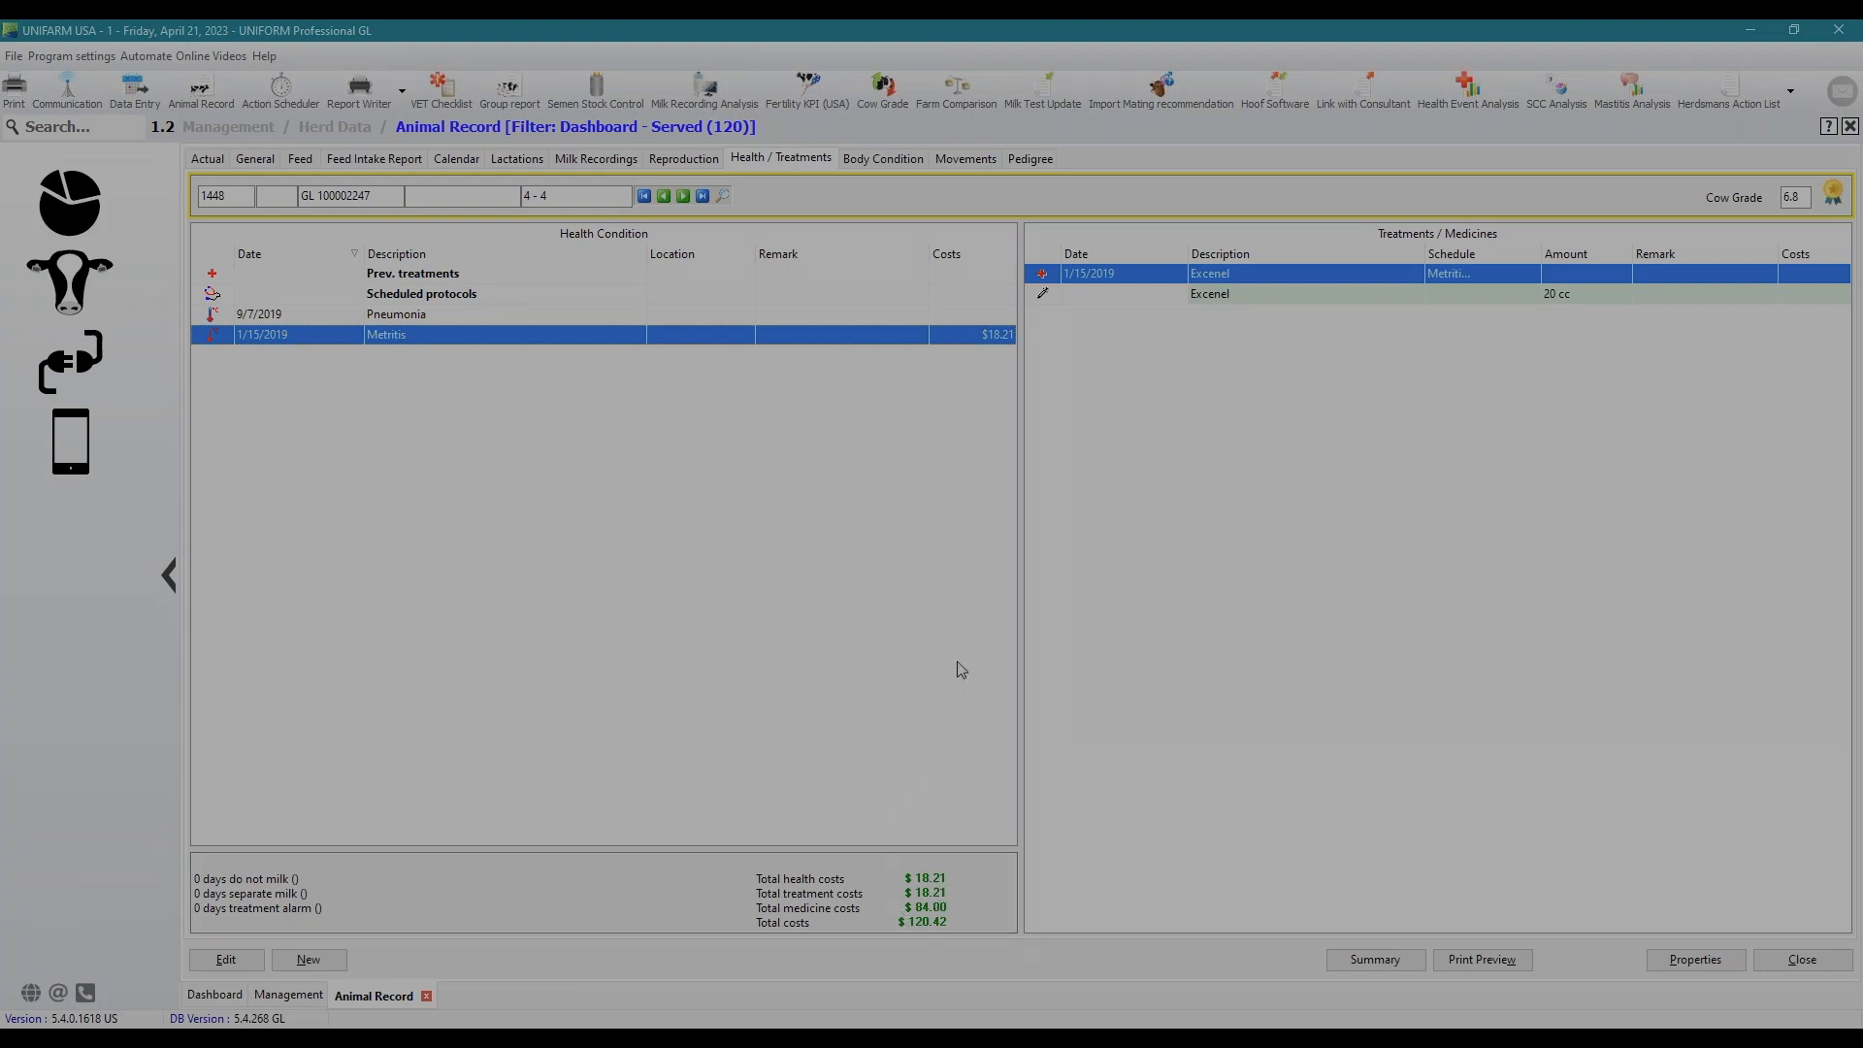
Step: View the cow's pedigree with its sire, dam and offspring
left_click(1036, 164)
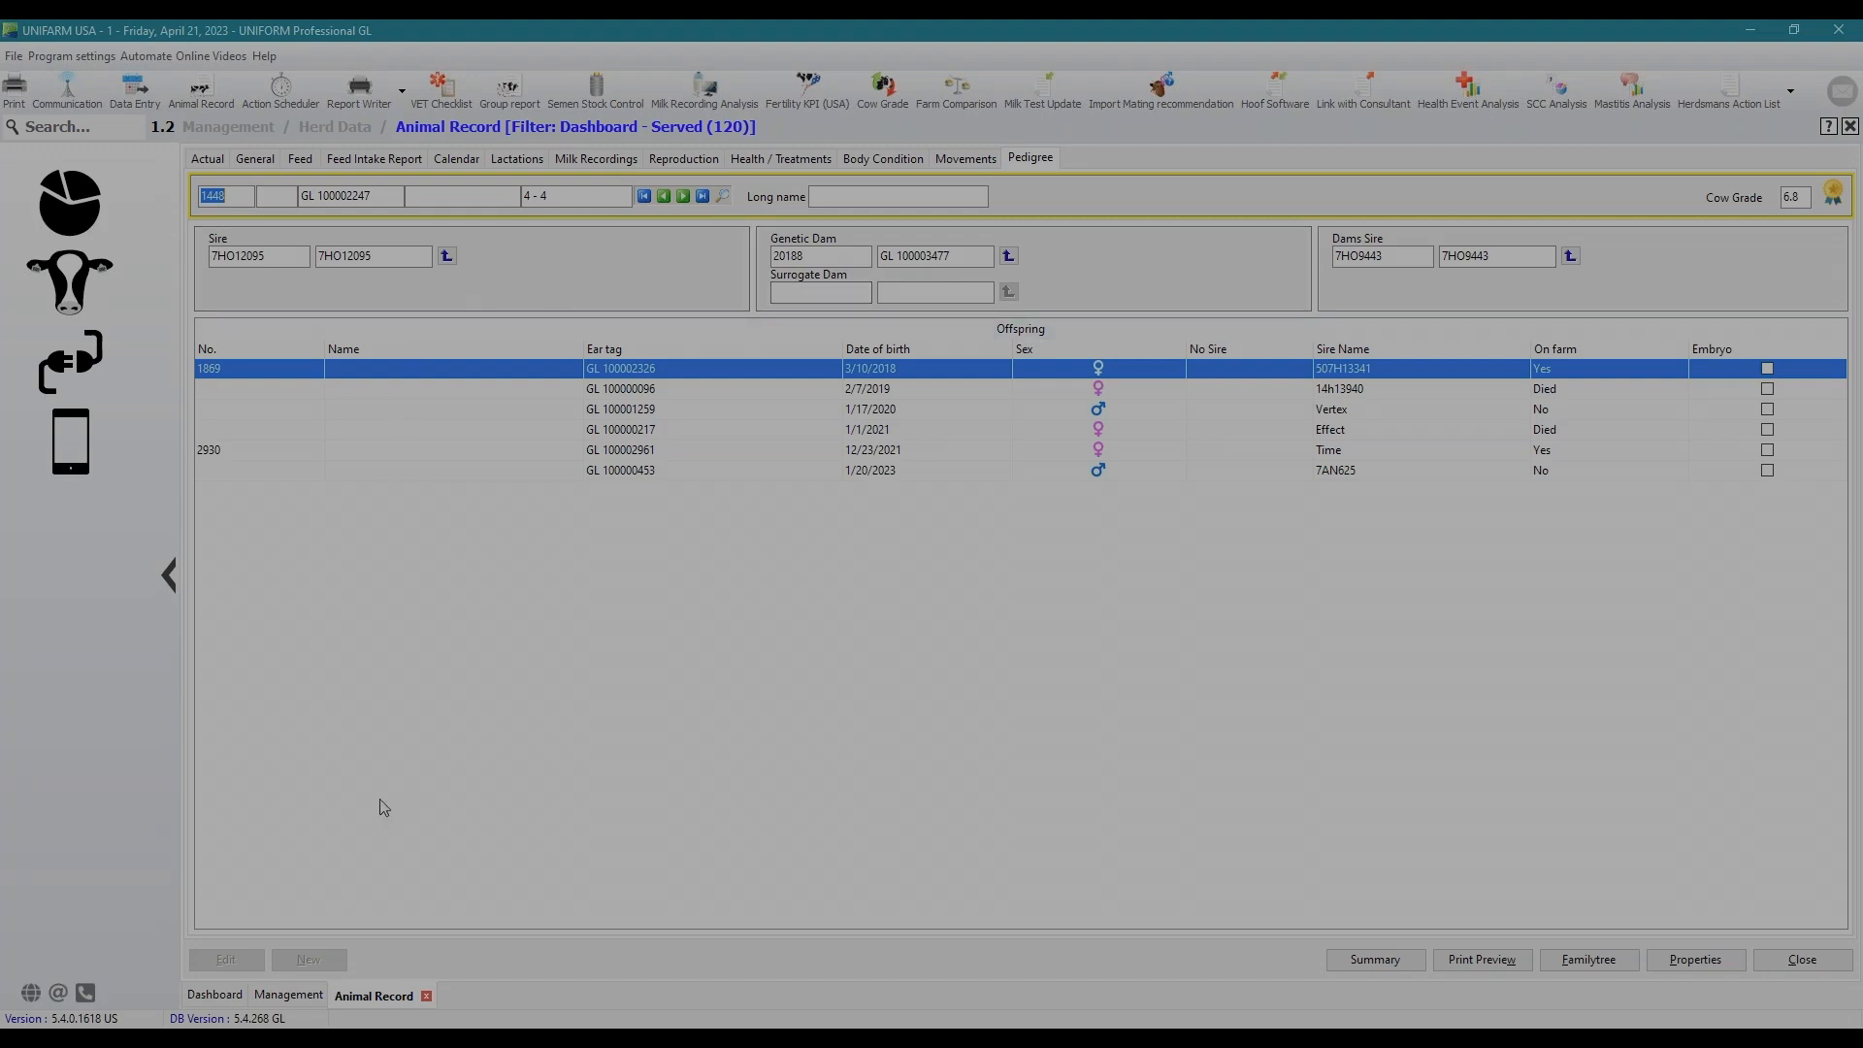
Step: Show the cow's family tree and review the print preview of the animal record from General through Reproduction
left_click(1589, 959)
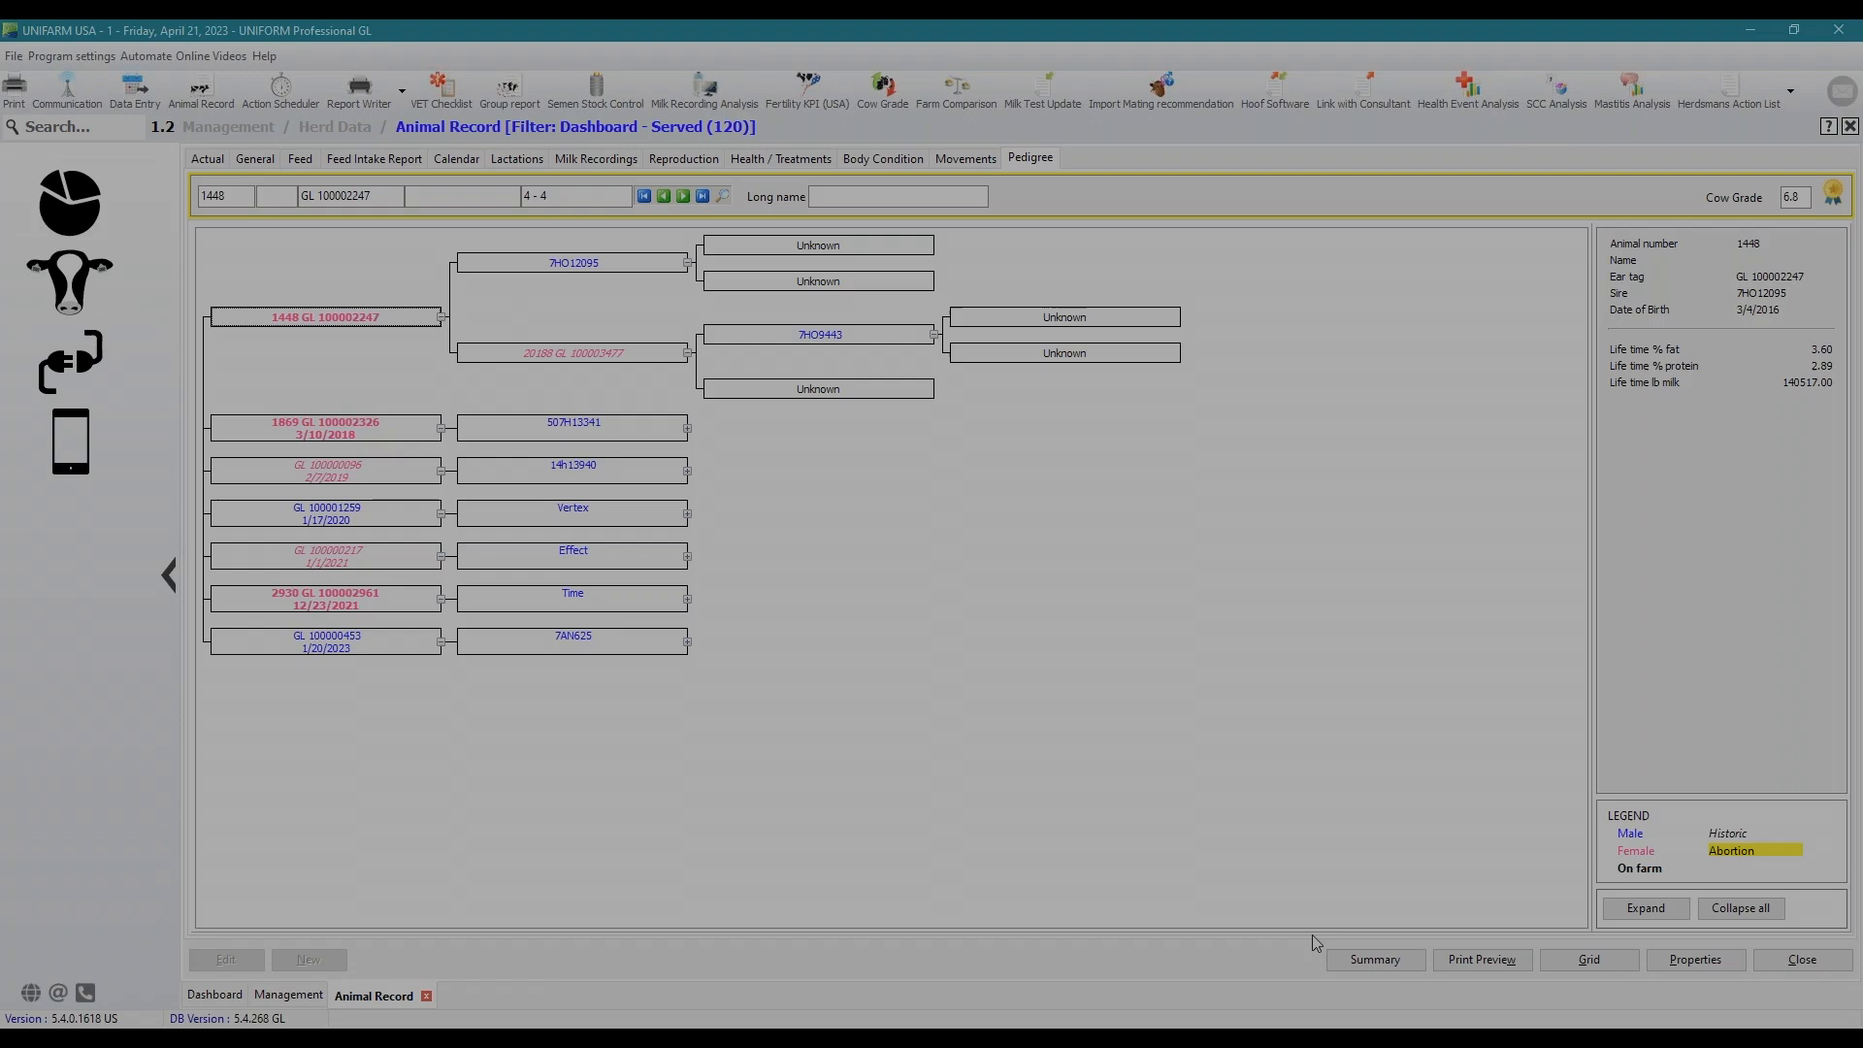
left_click(1474, 961)
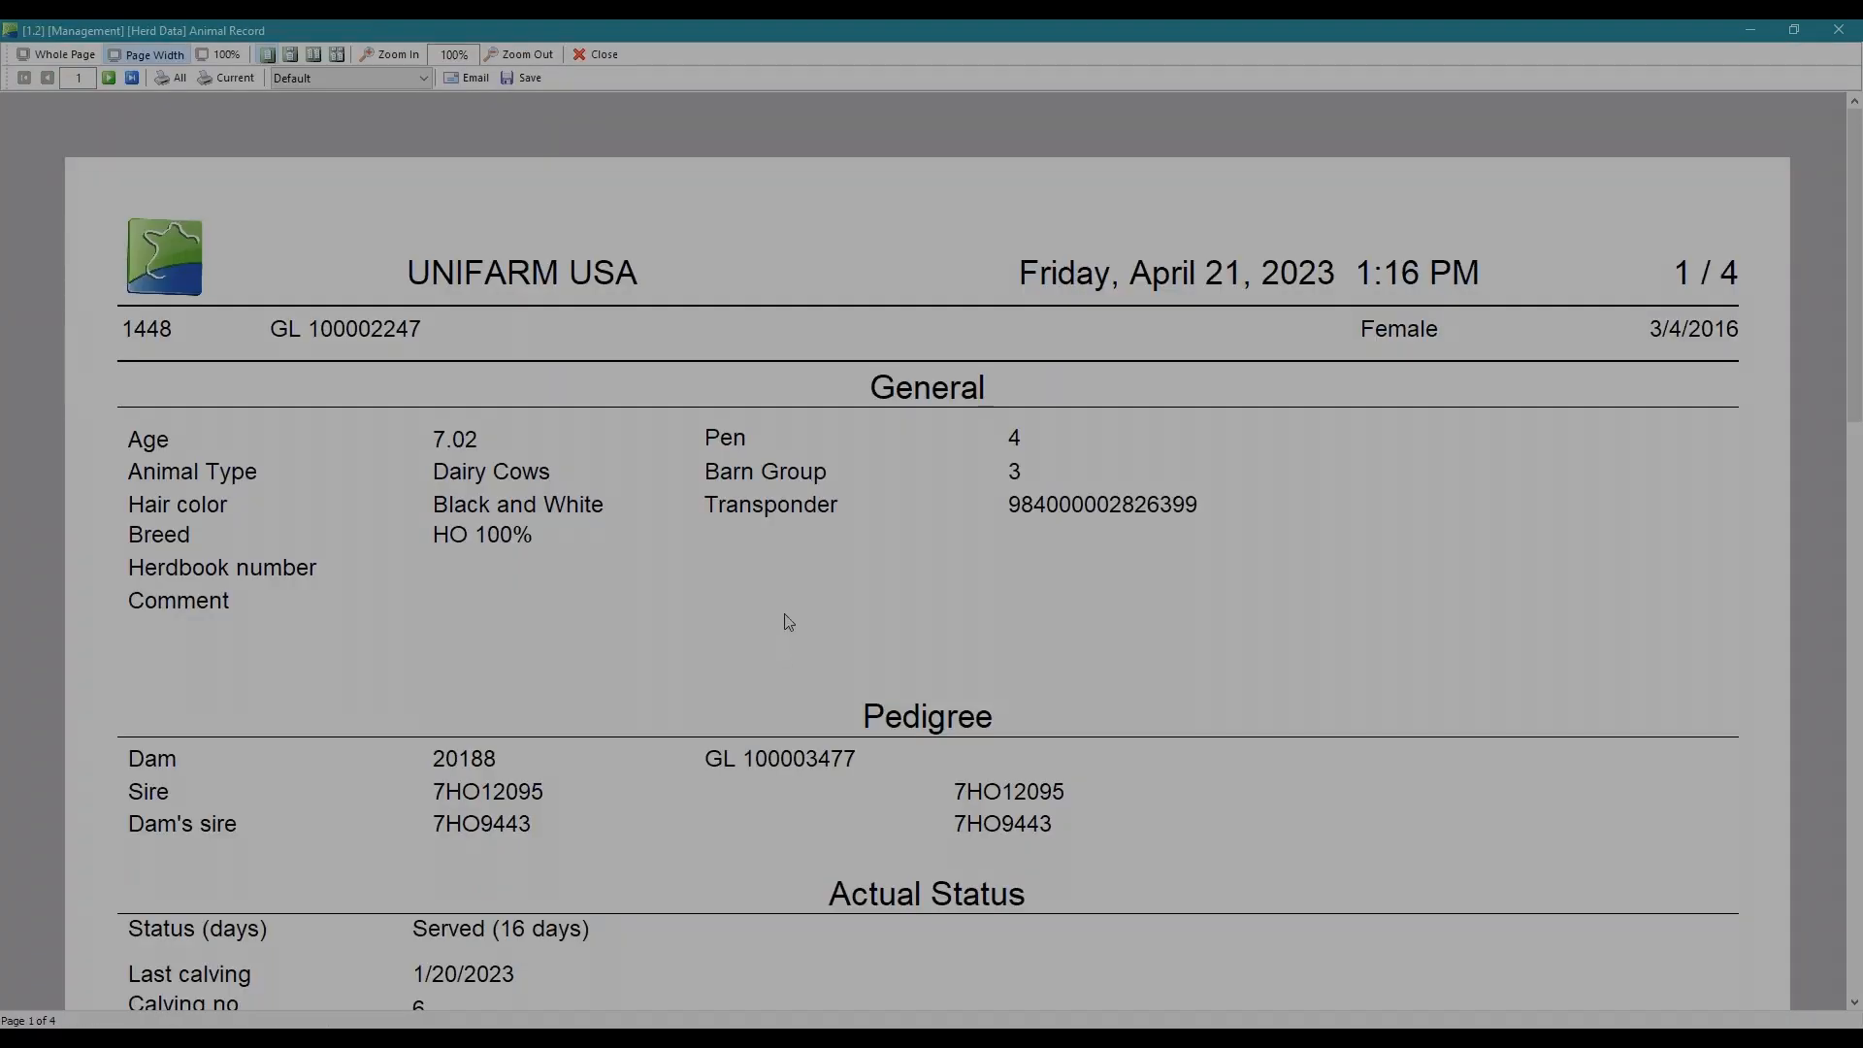
scroll(821, 507, "down", 3)
scroll(822, 507, "down", 1)
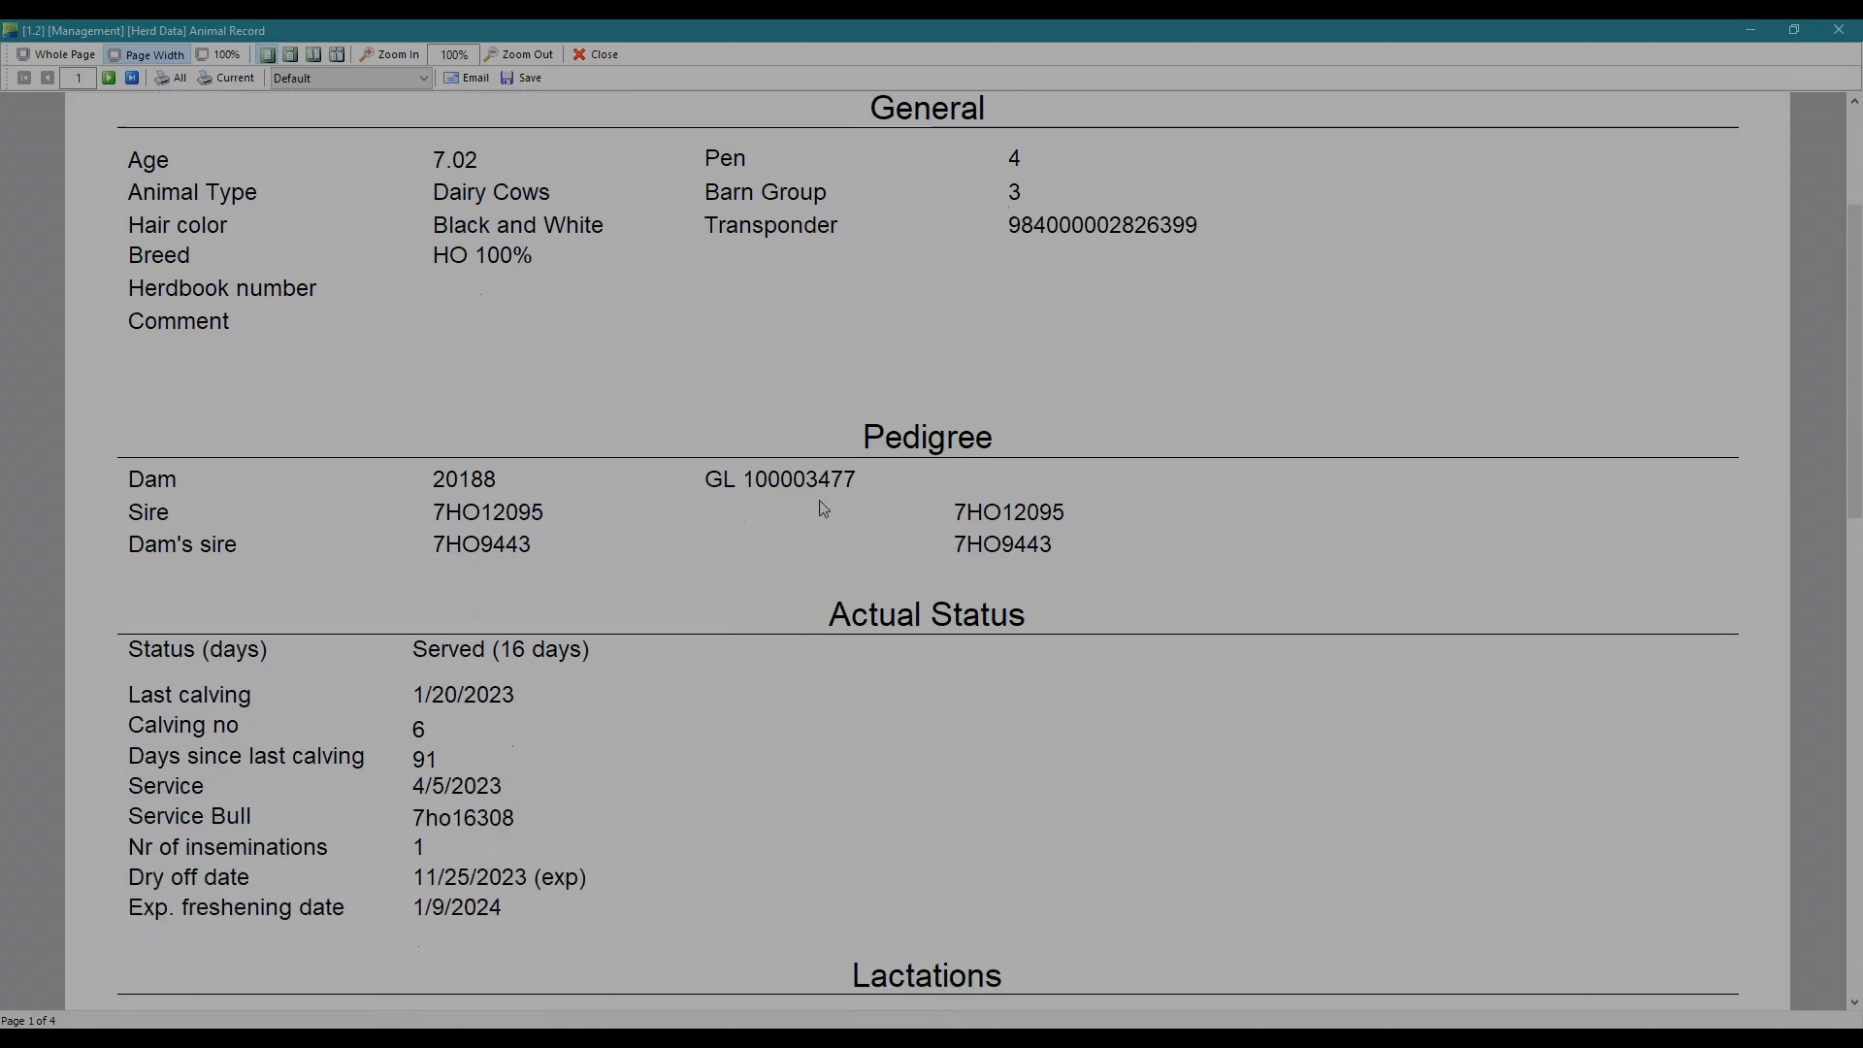
scroll(825, 508, "down", 5)
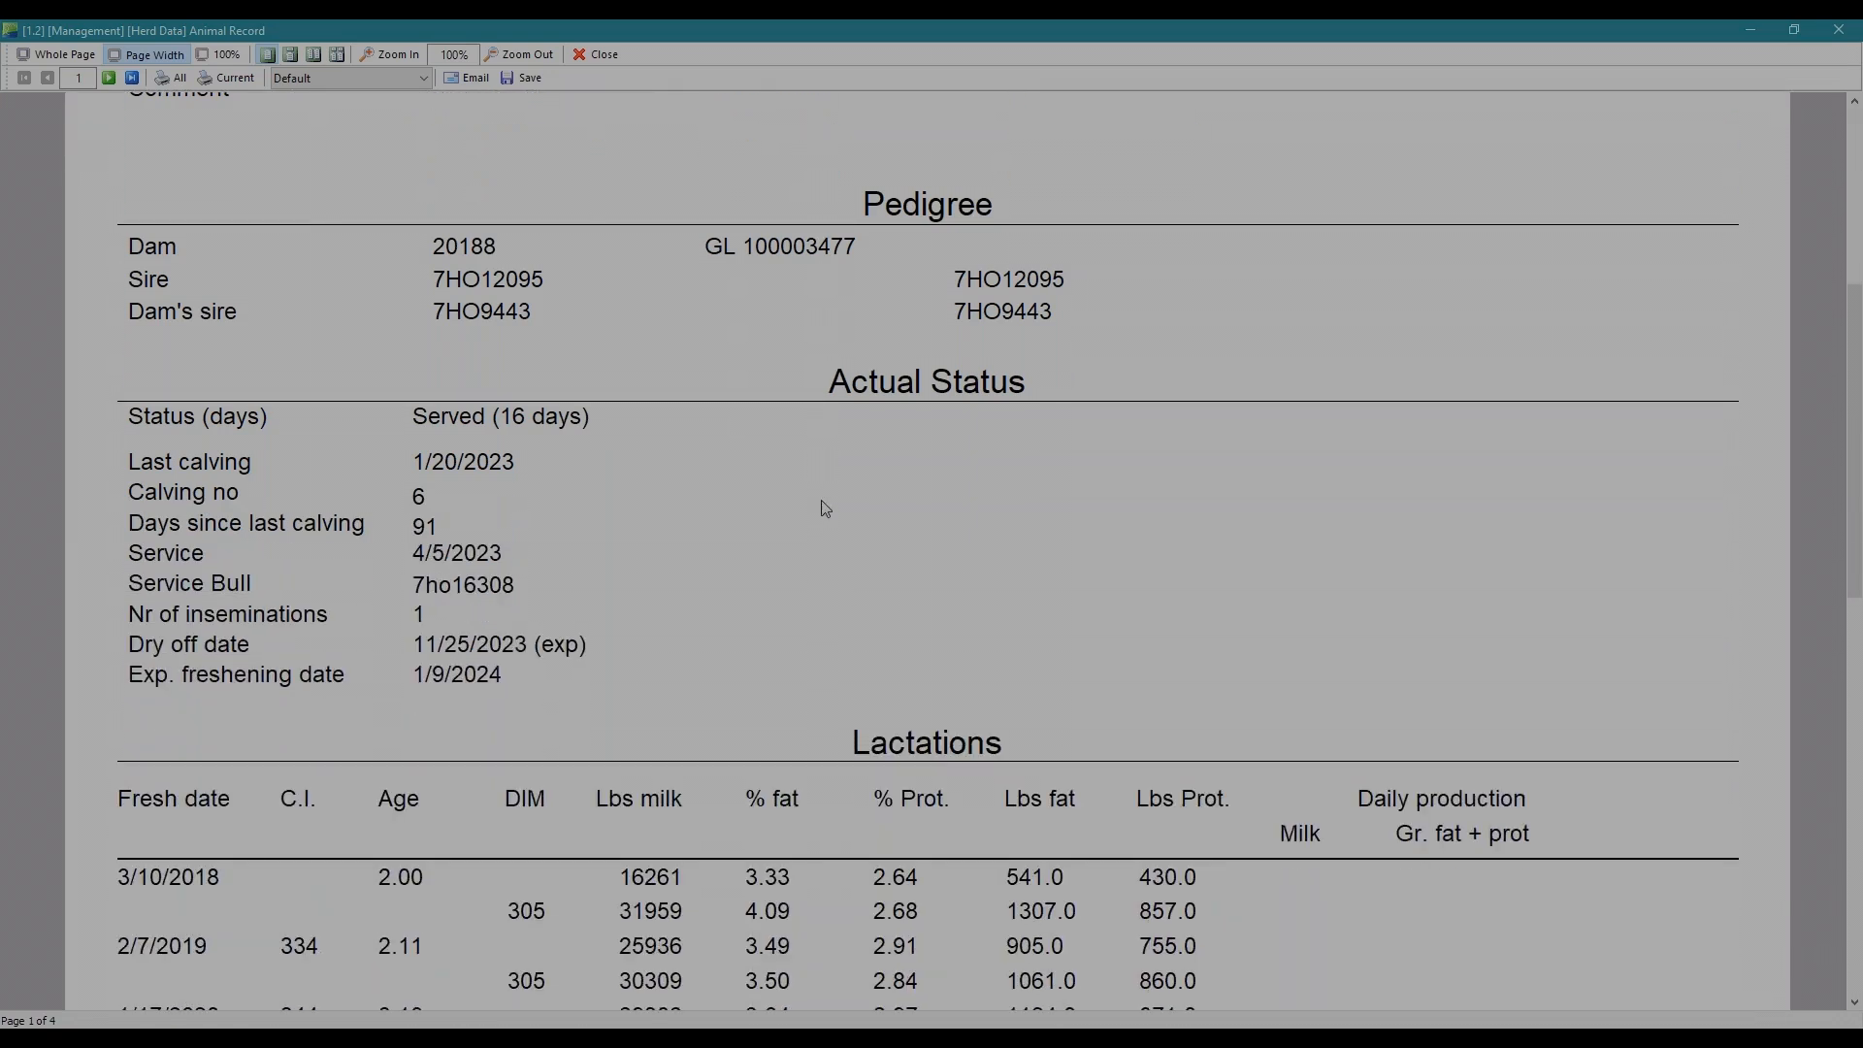
scroll(824, 507, "down", 7)
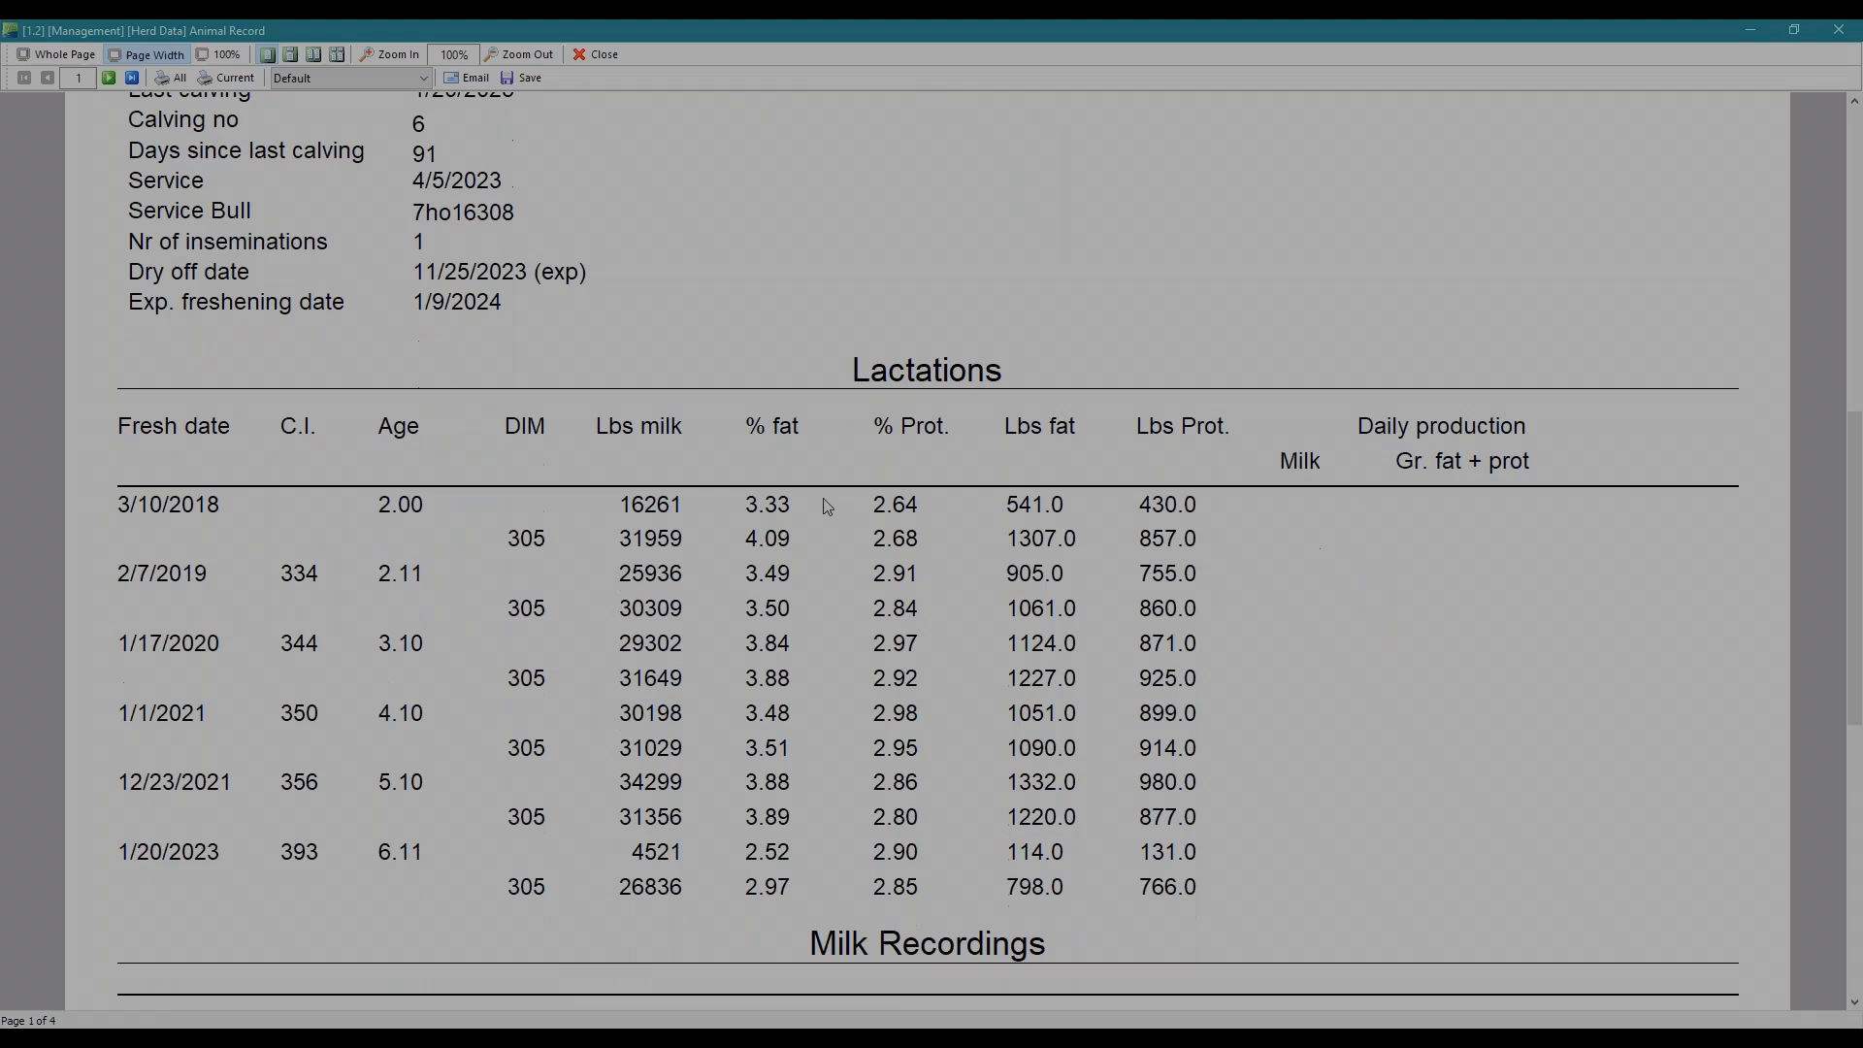
scroll(827, 506, "down", 2)
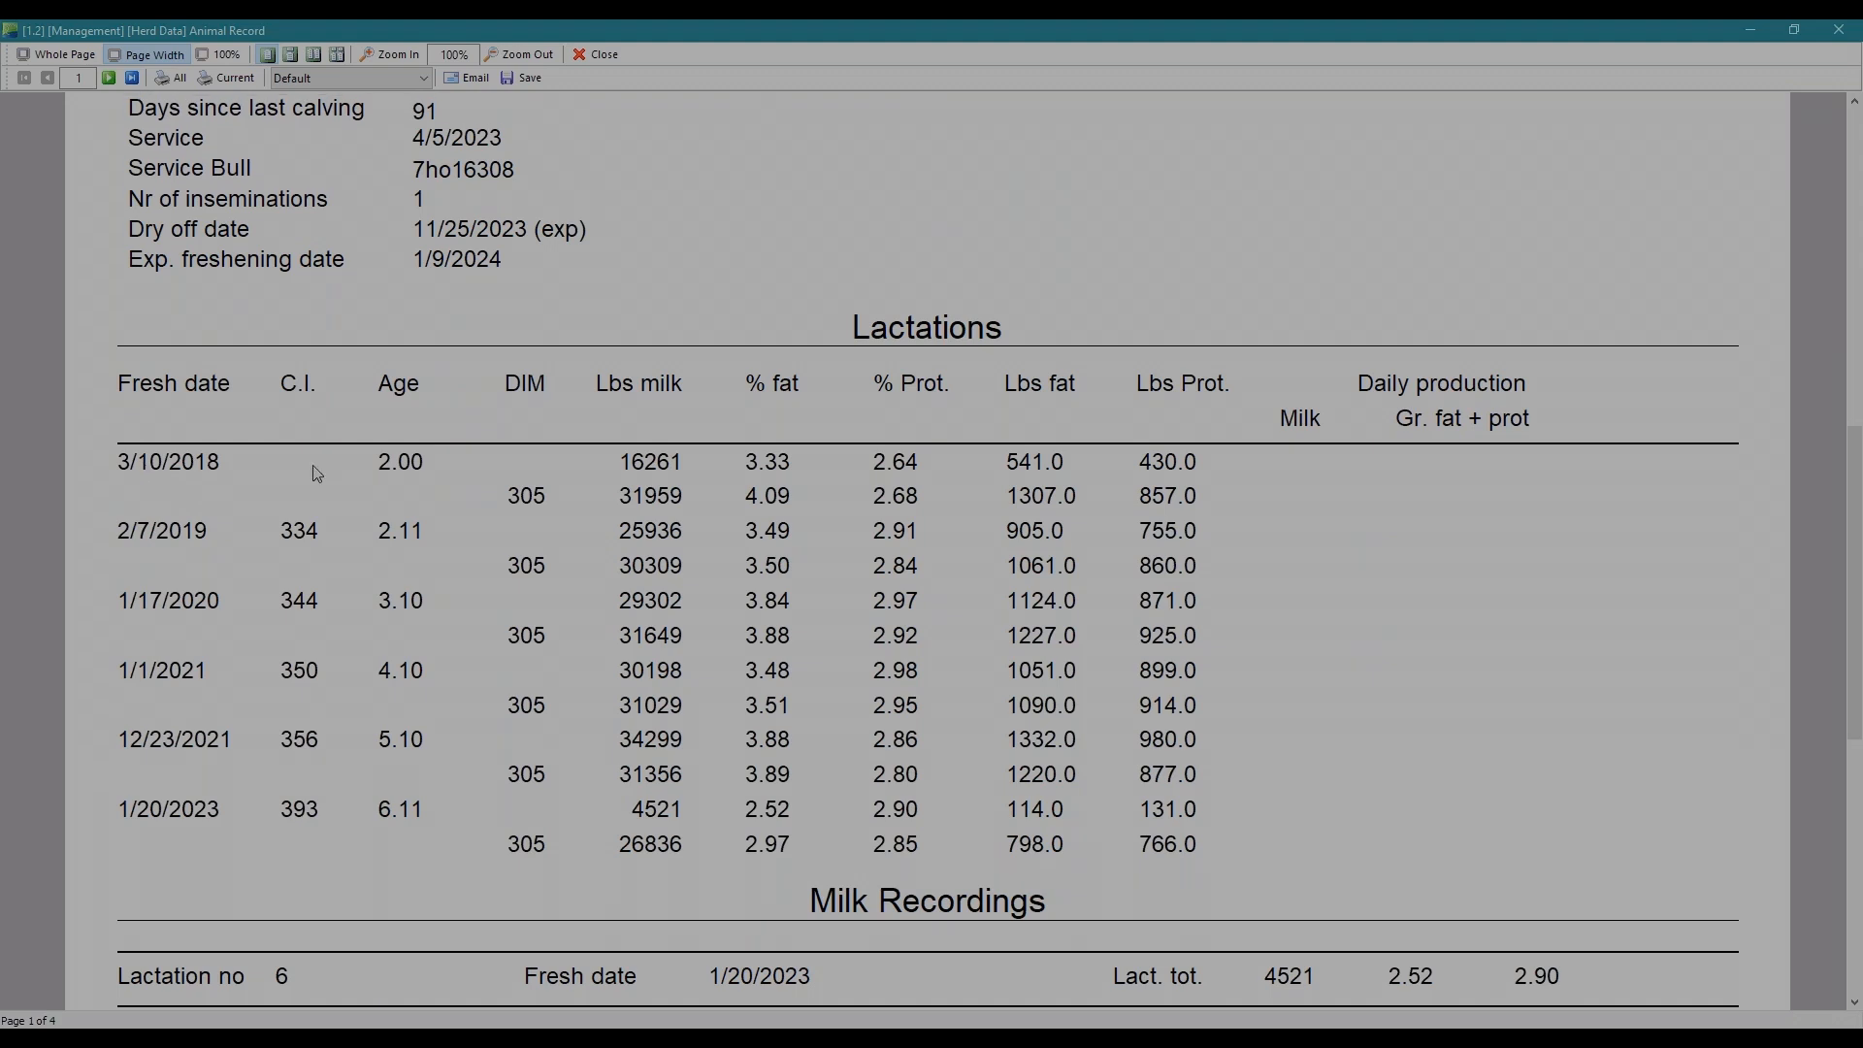
scroll(779, 514, "down", 2)
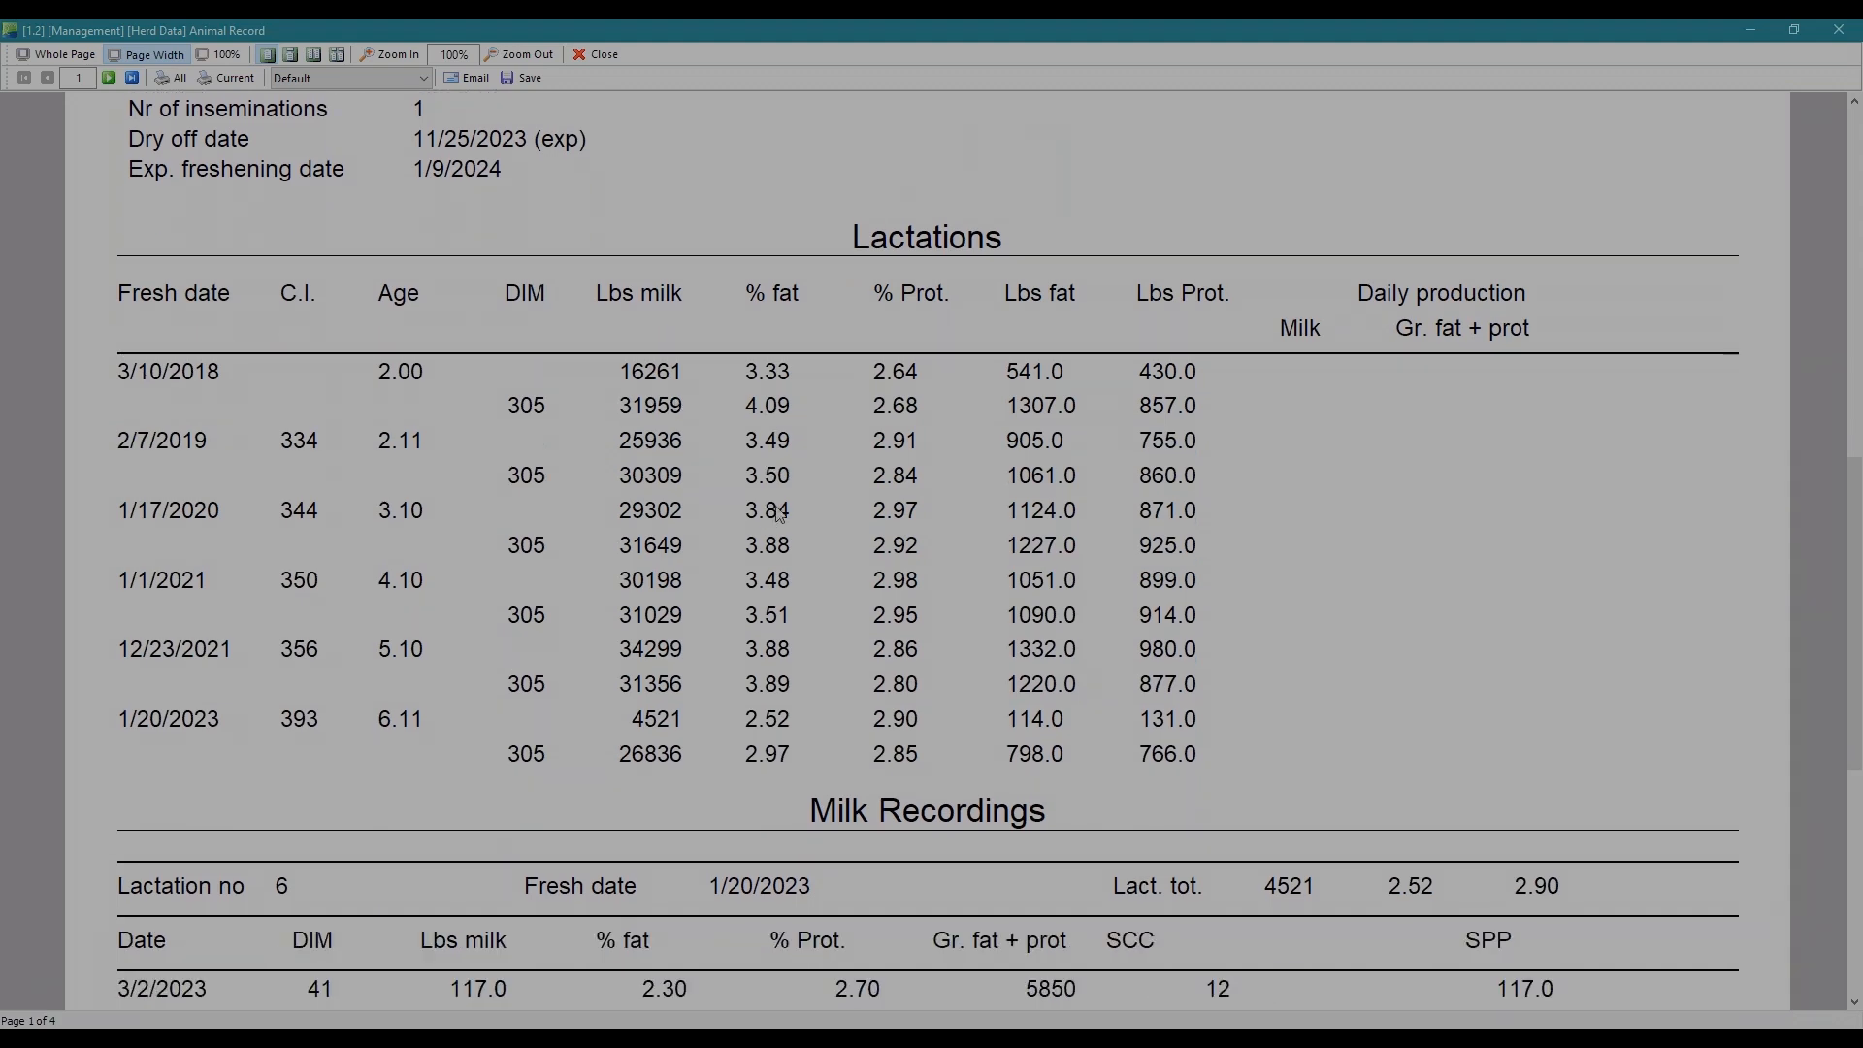
scroll(776, 460, "down", 5)
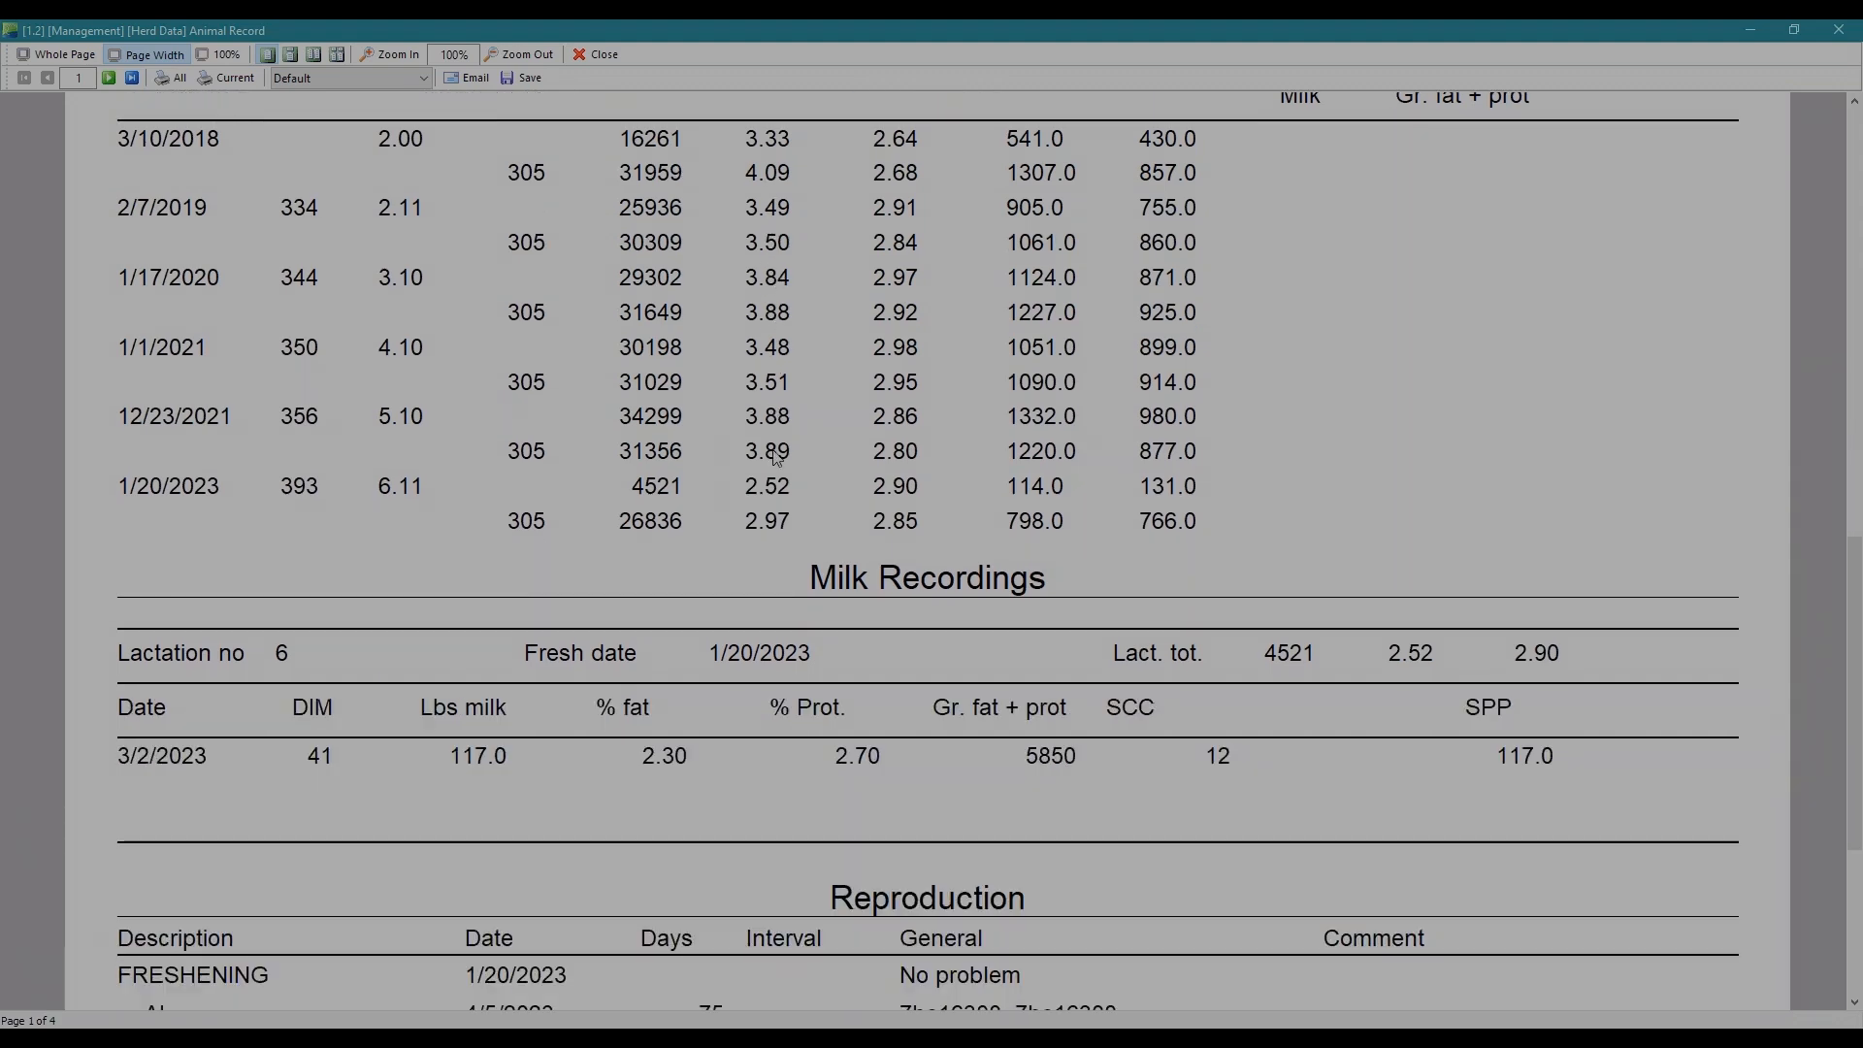
scroll(776, 457, "down", 4)
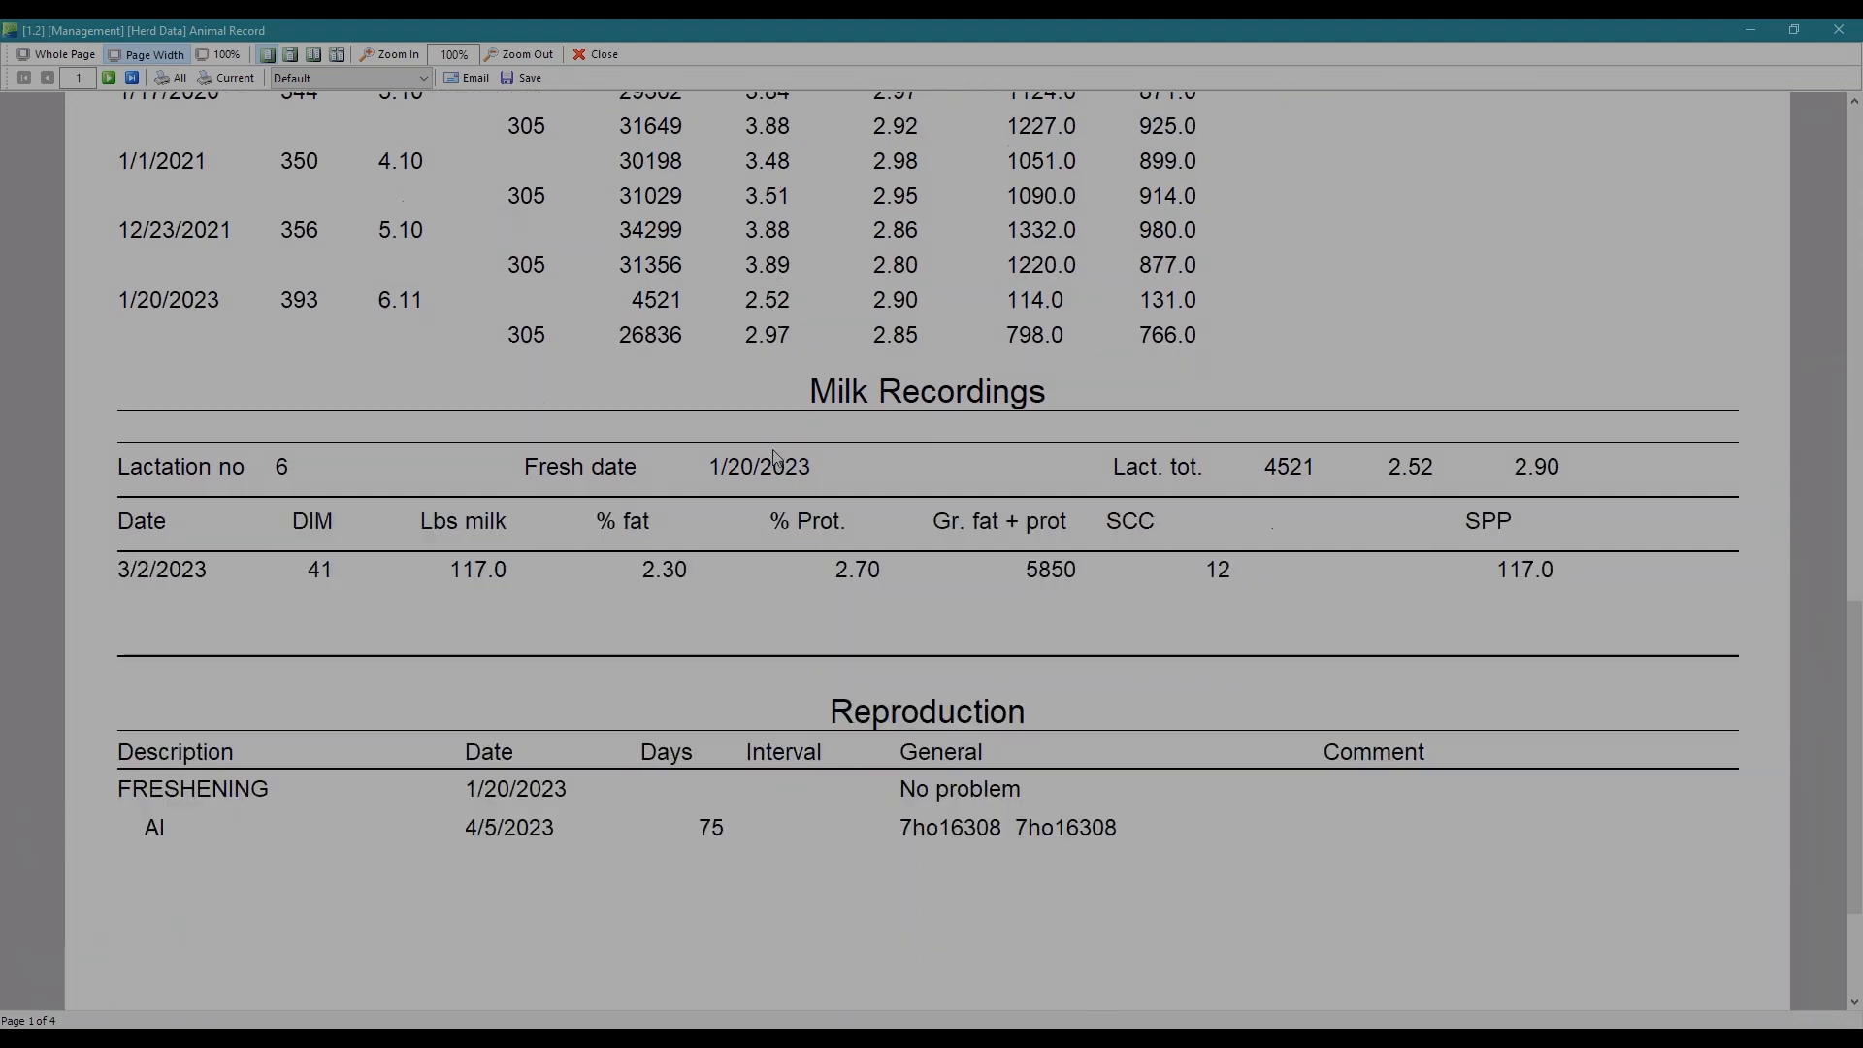
left_click(583, 58)
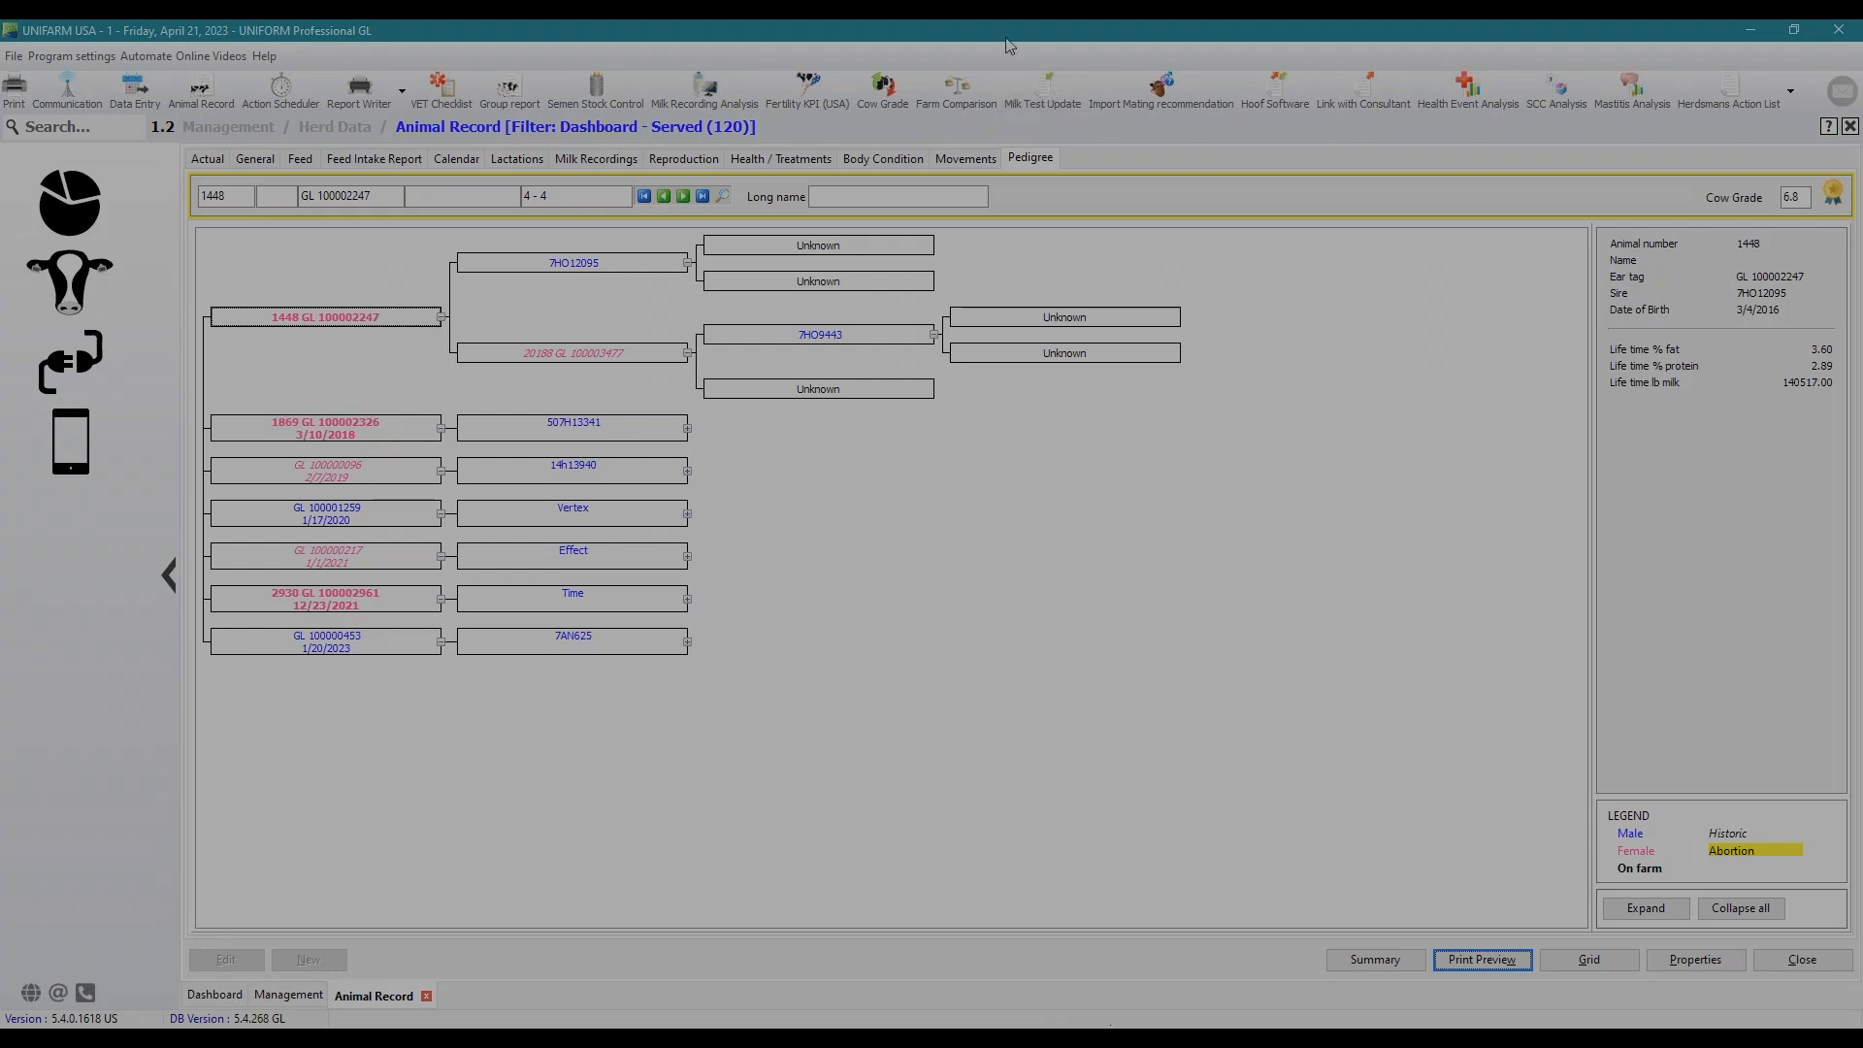
Step: Open the Milk Recording Analysis and set its milk test date to 2/23/2022
left_click(704, 95)
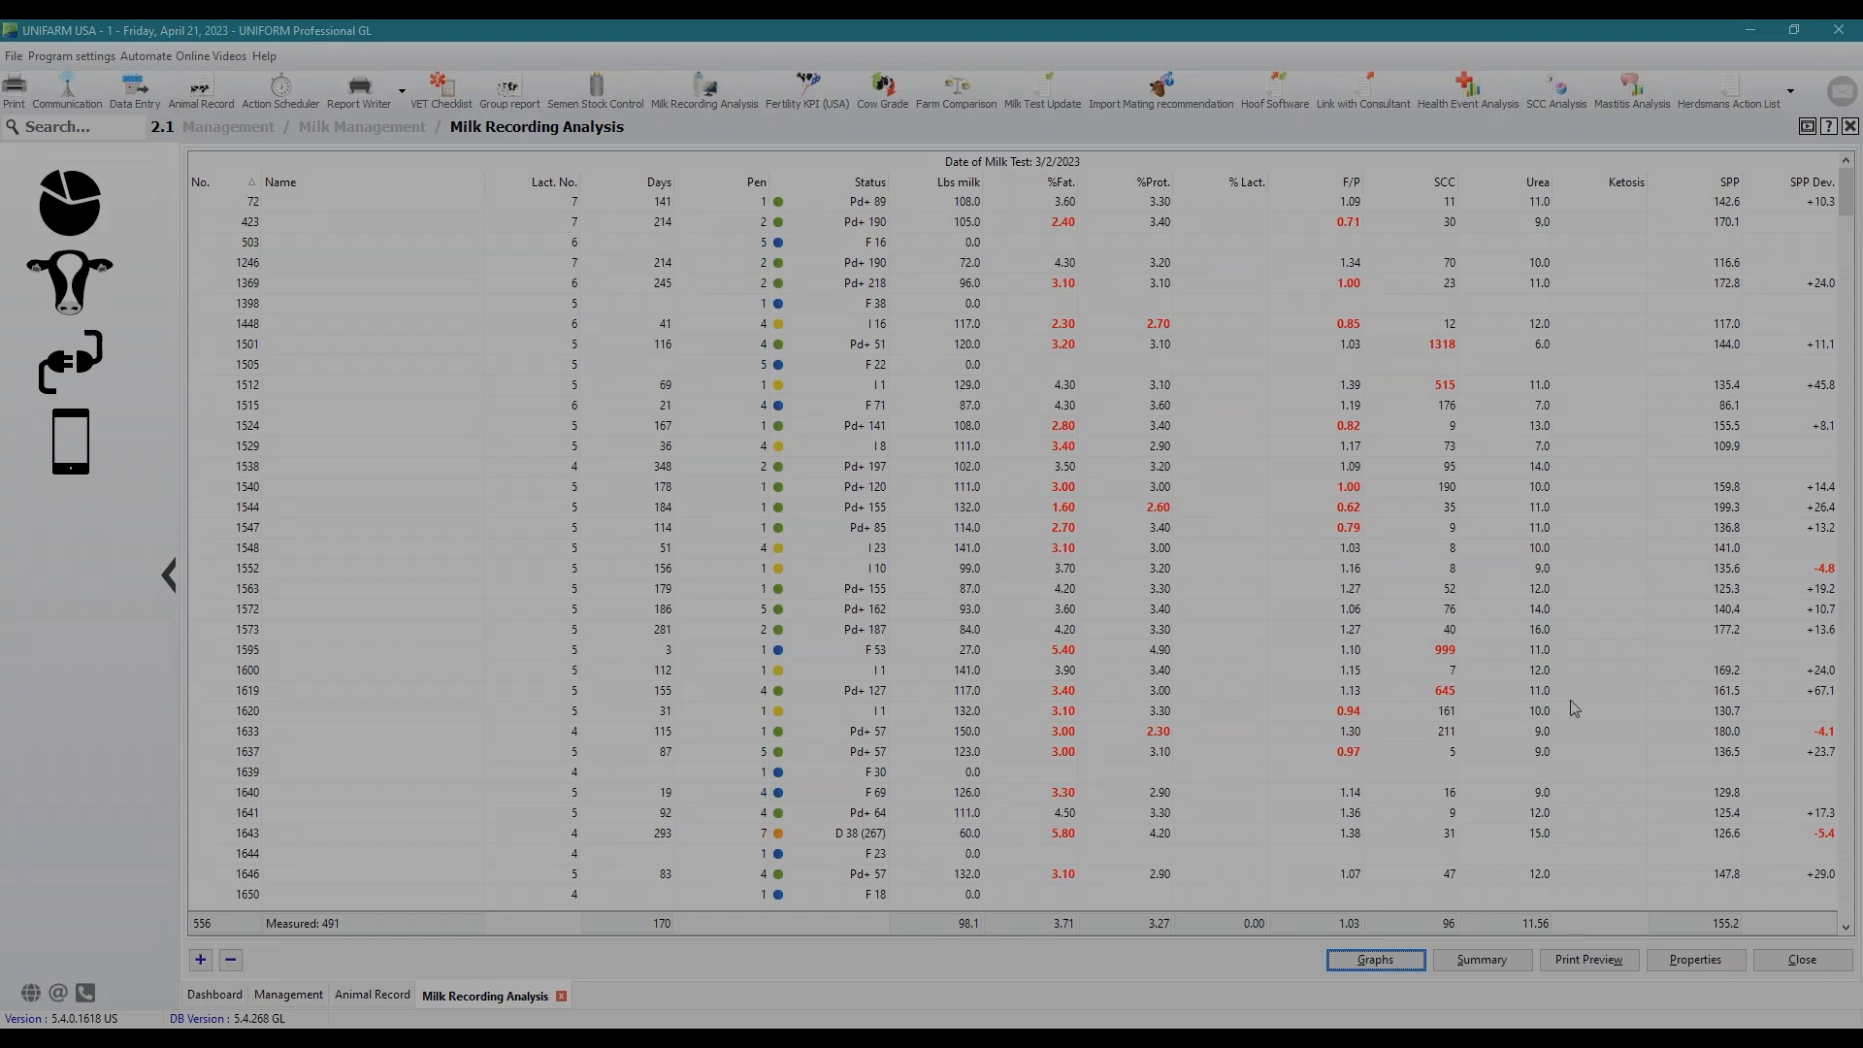
left_click(1717, 963)
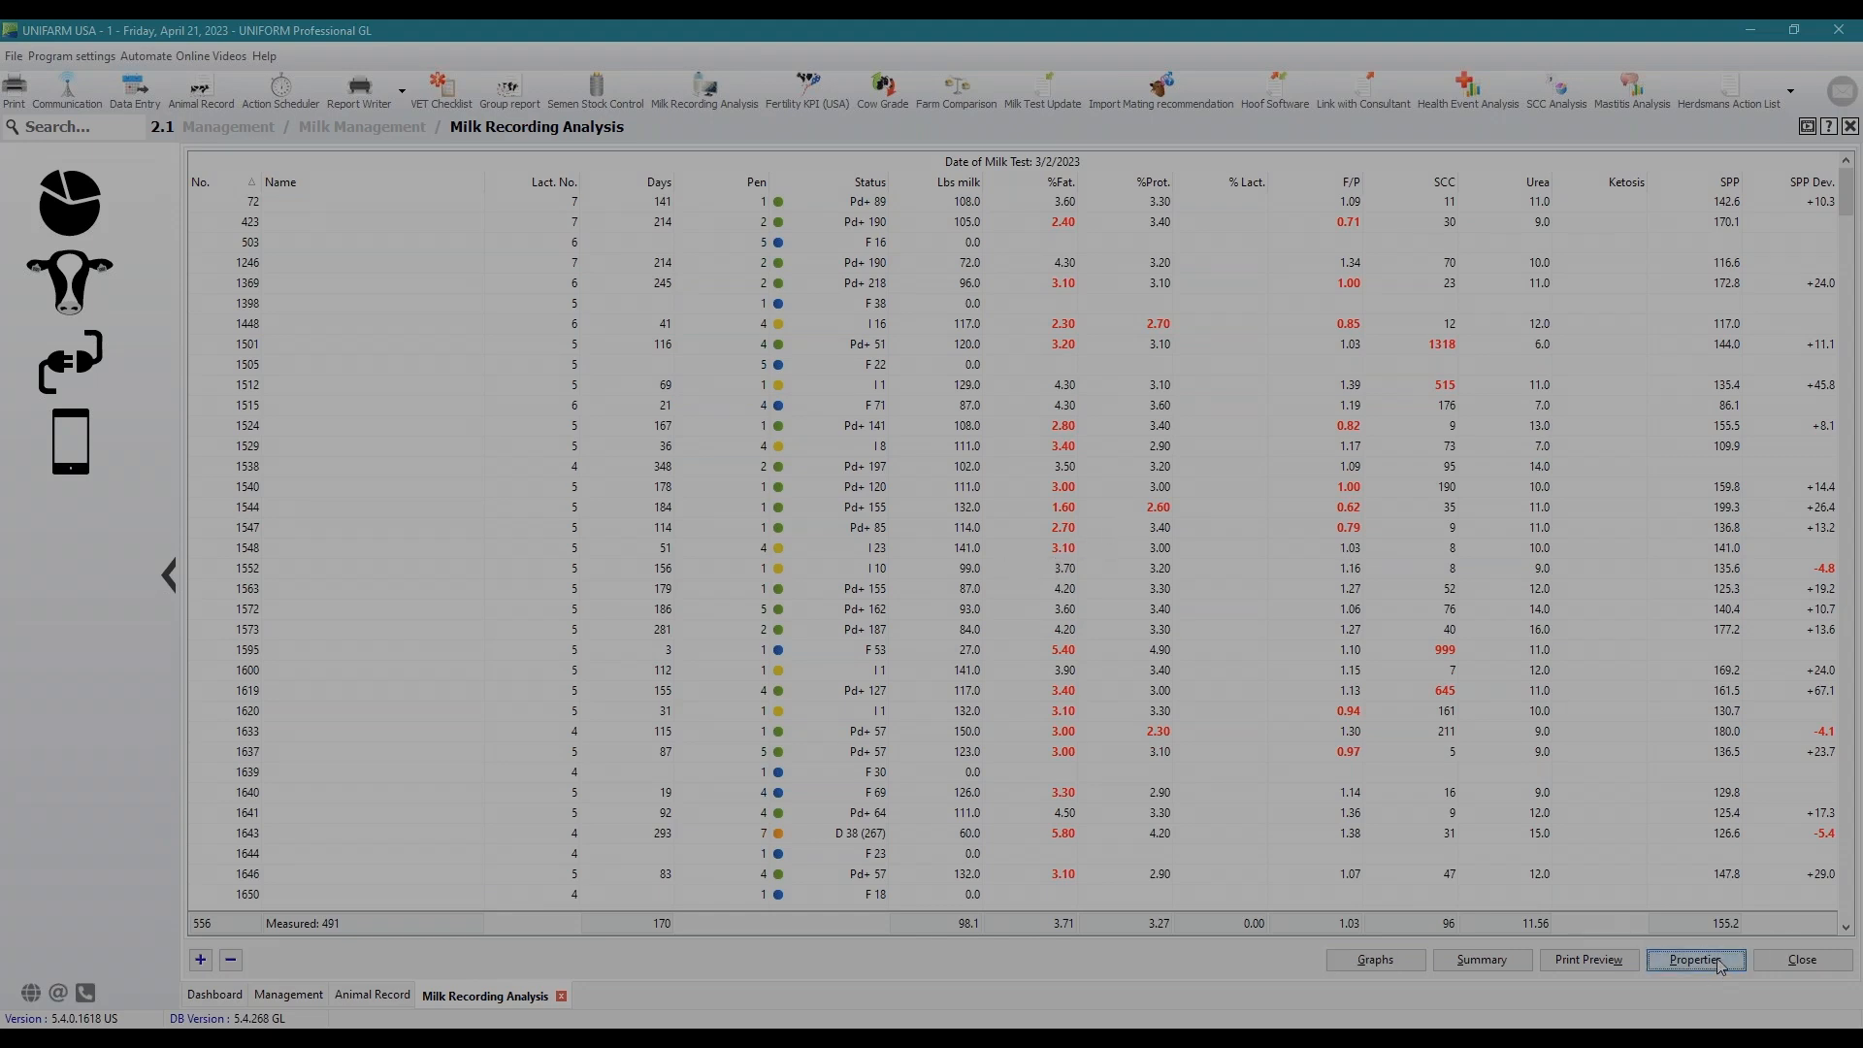
left_click(991, 351)
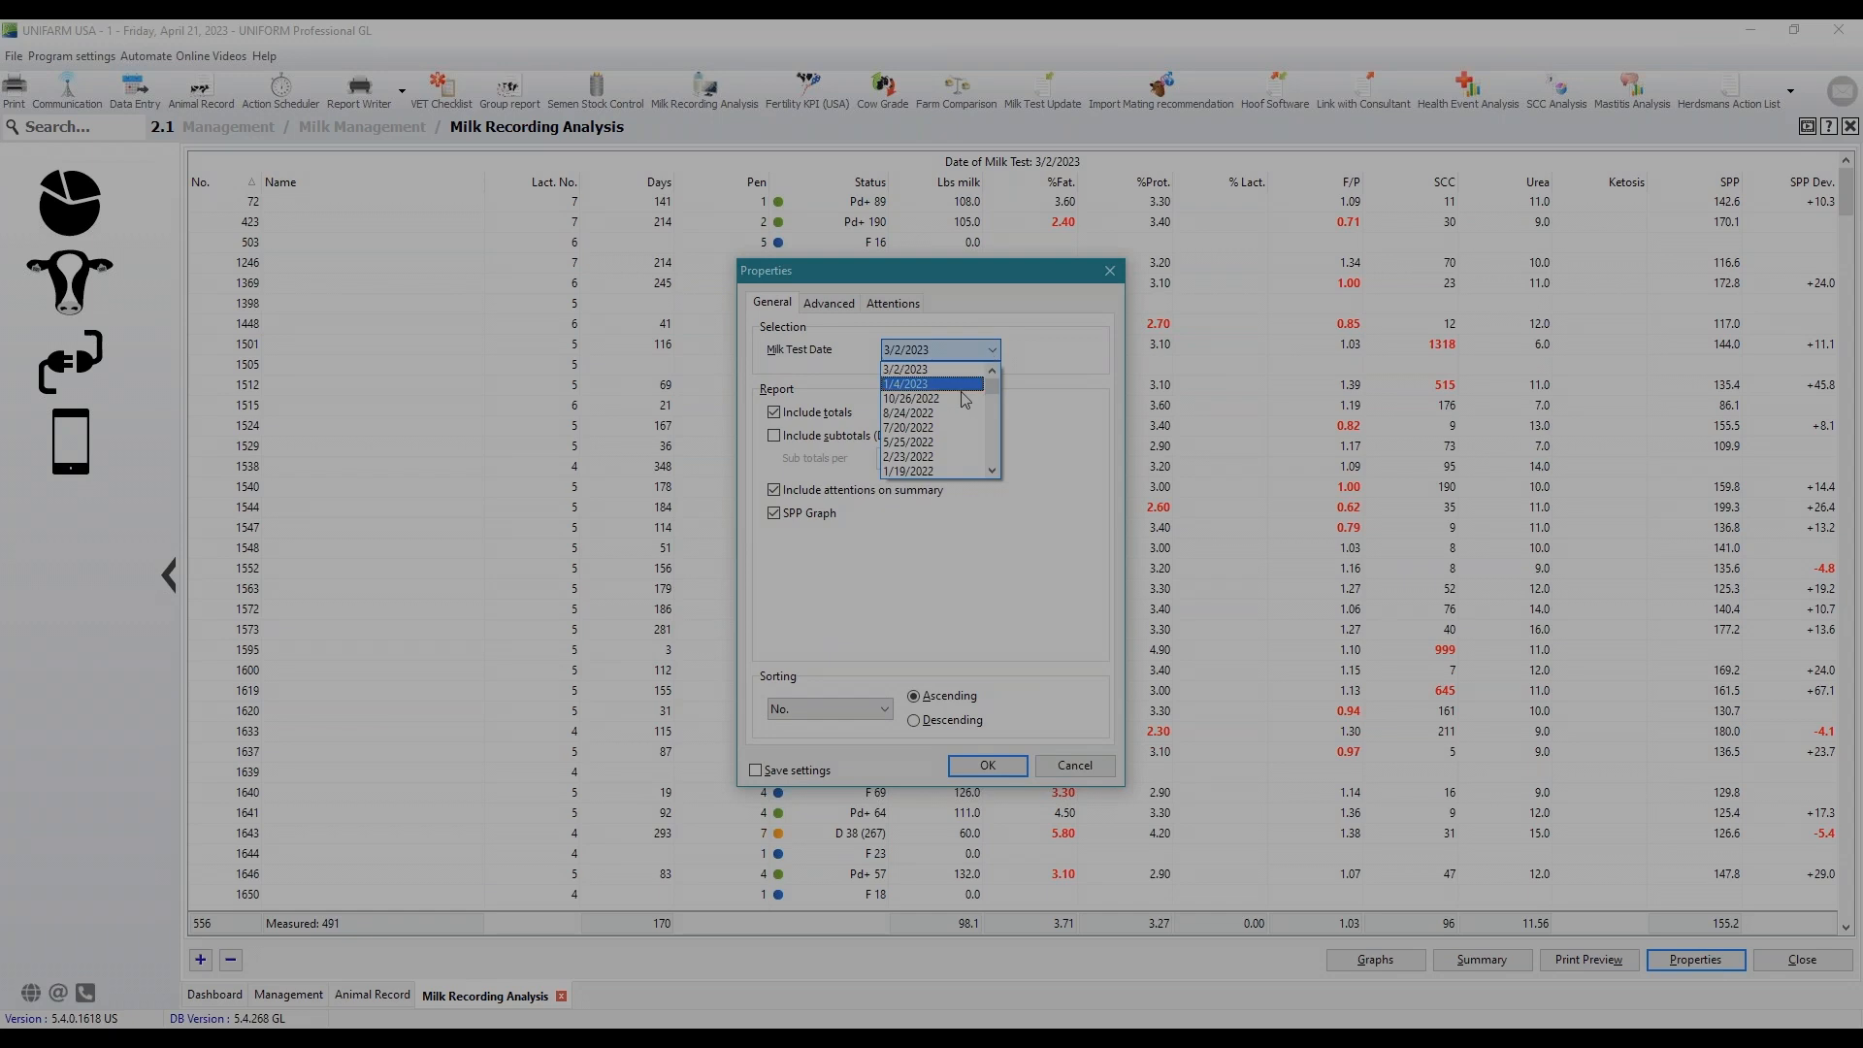
left_click(930, 456)
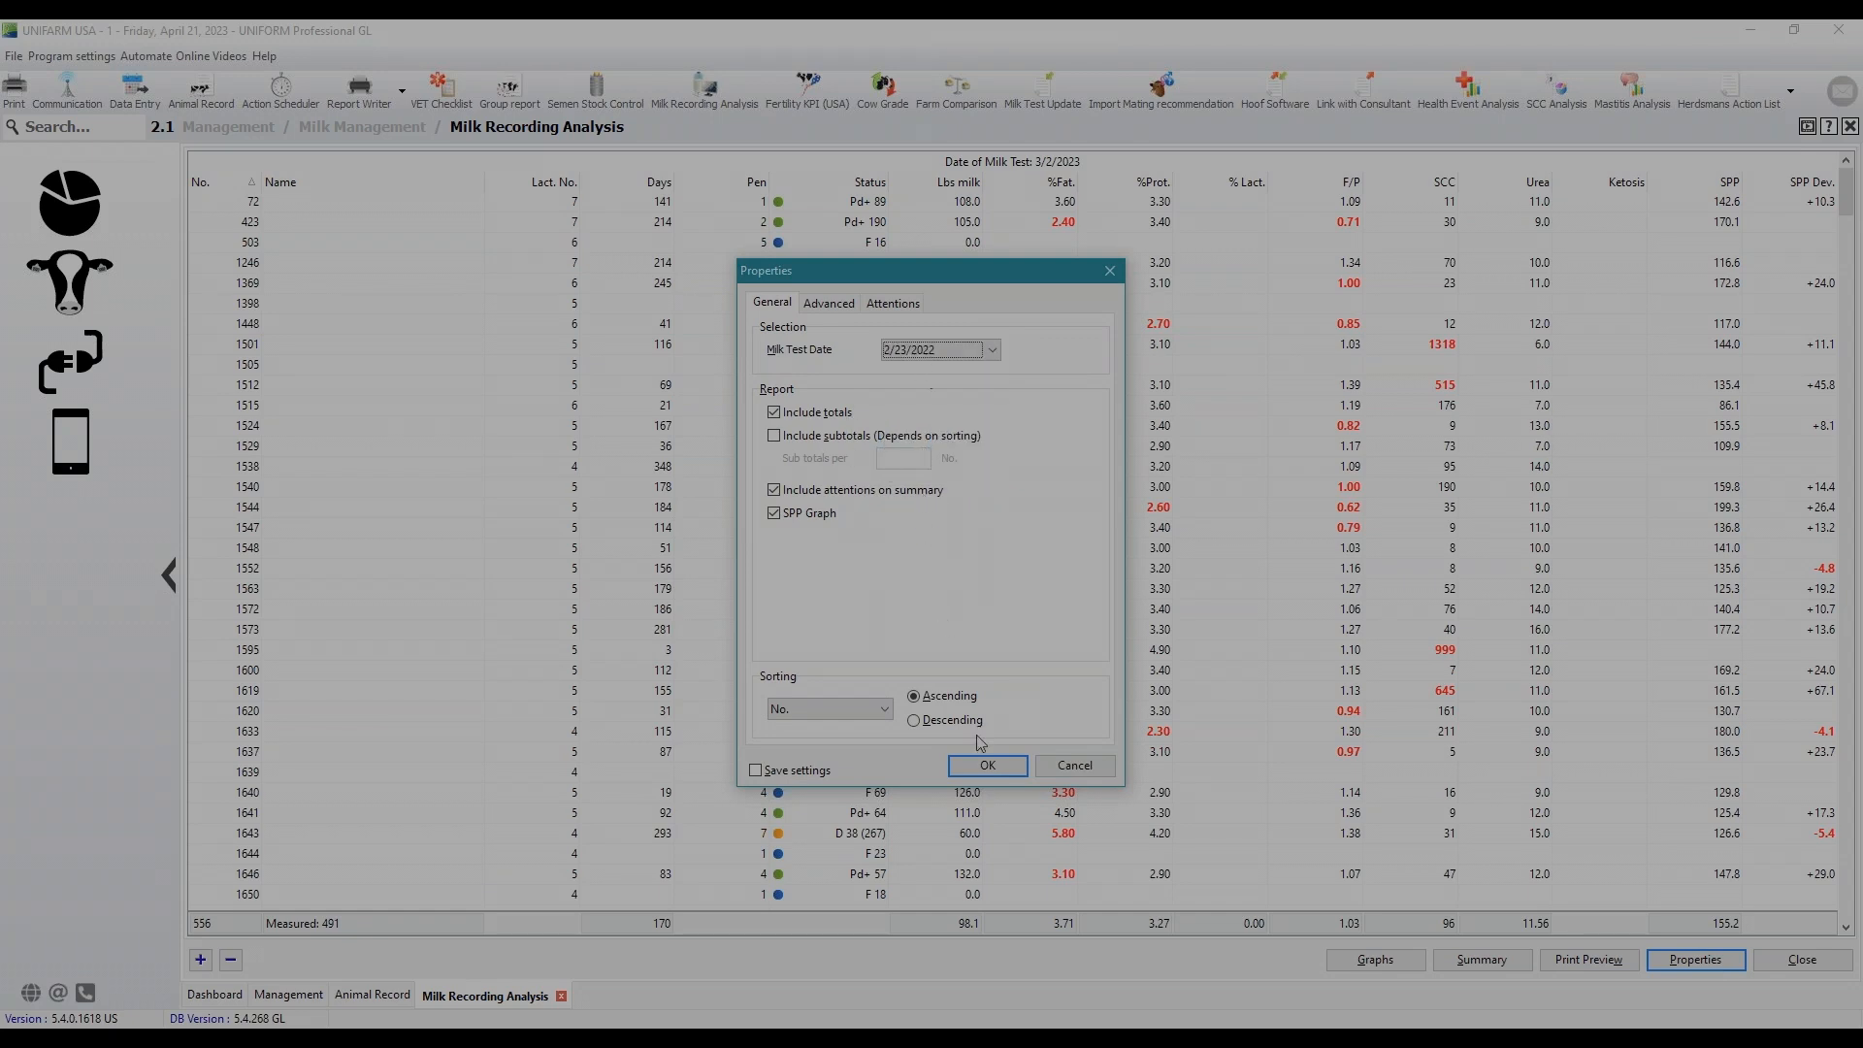
left_click(987, 765)
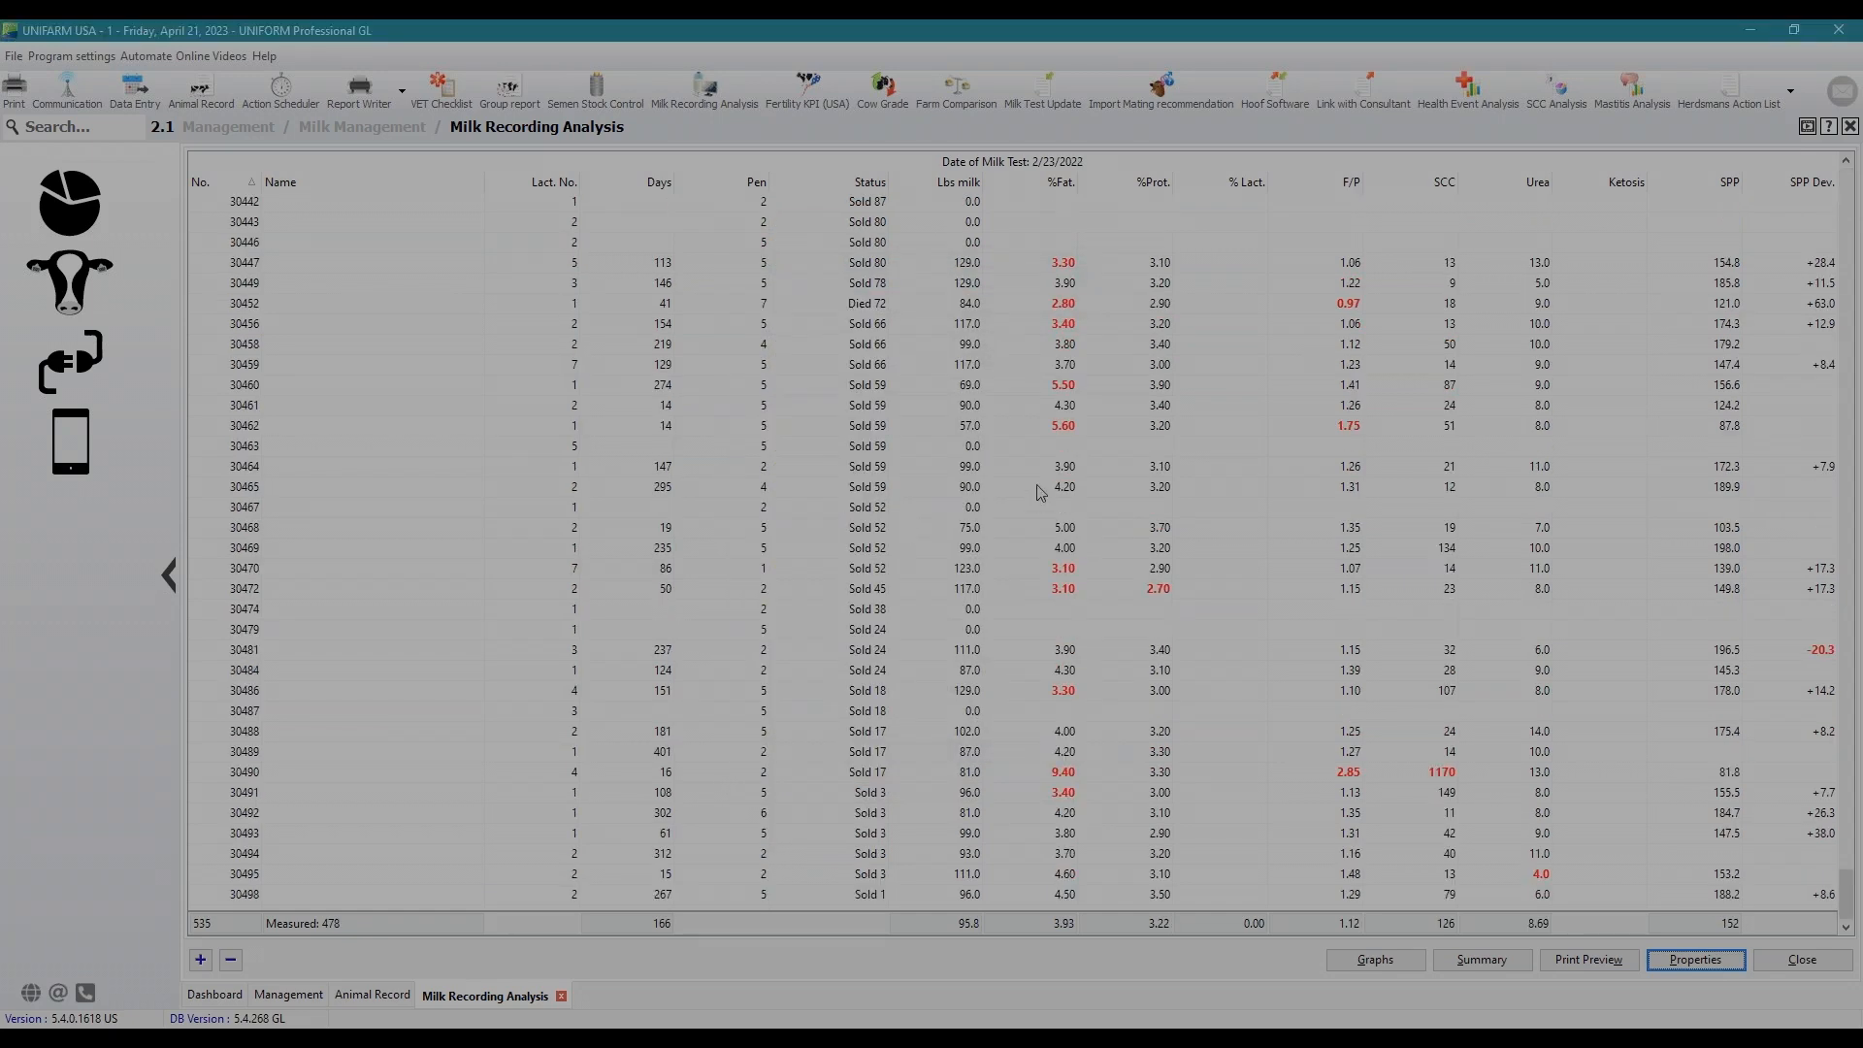
Step: Look through the individual cows' results for the selected milk test and close the Milk Recording Analysis
left_click(888, 675)
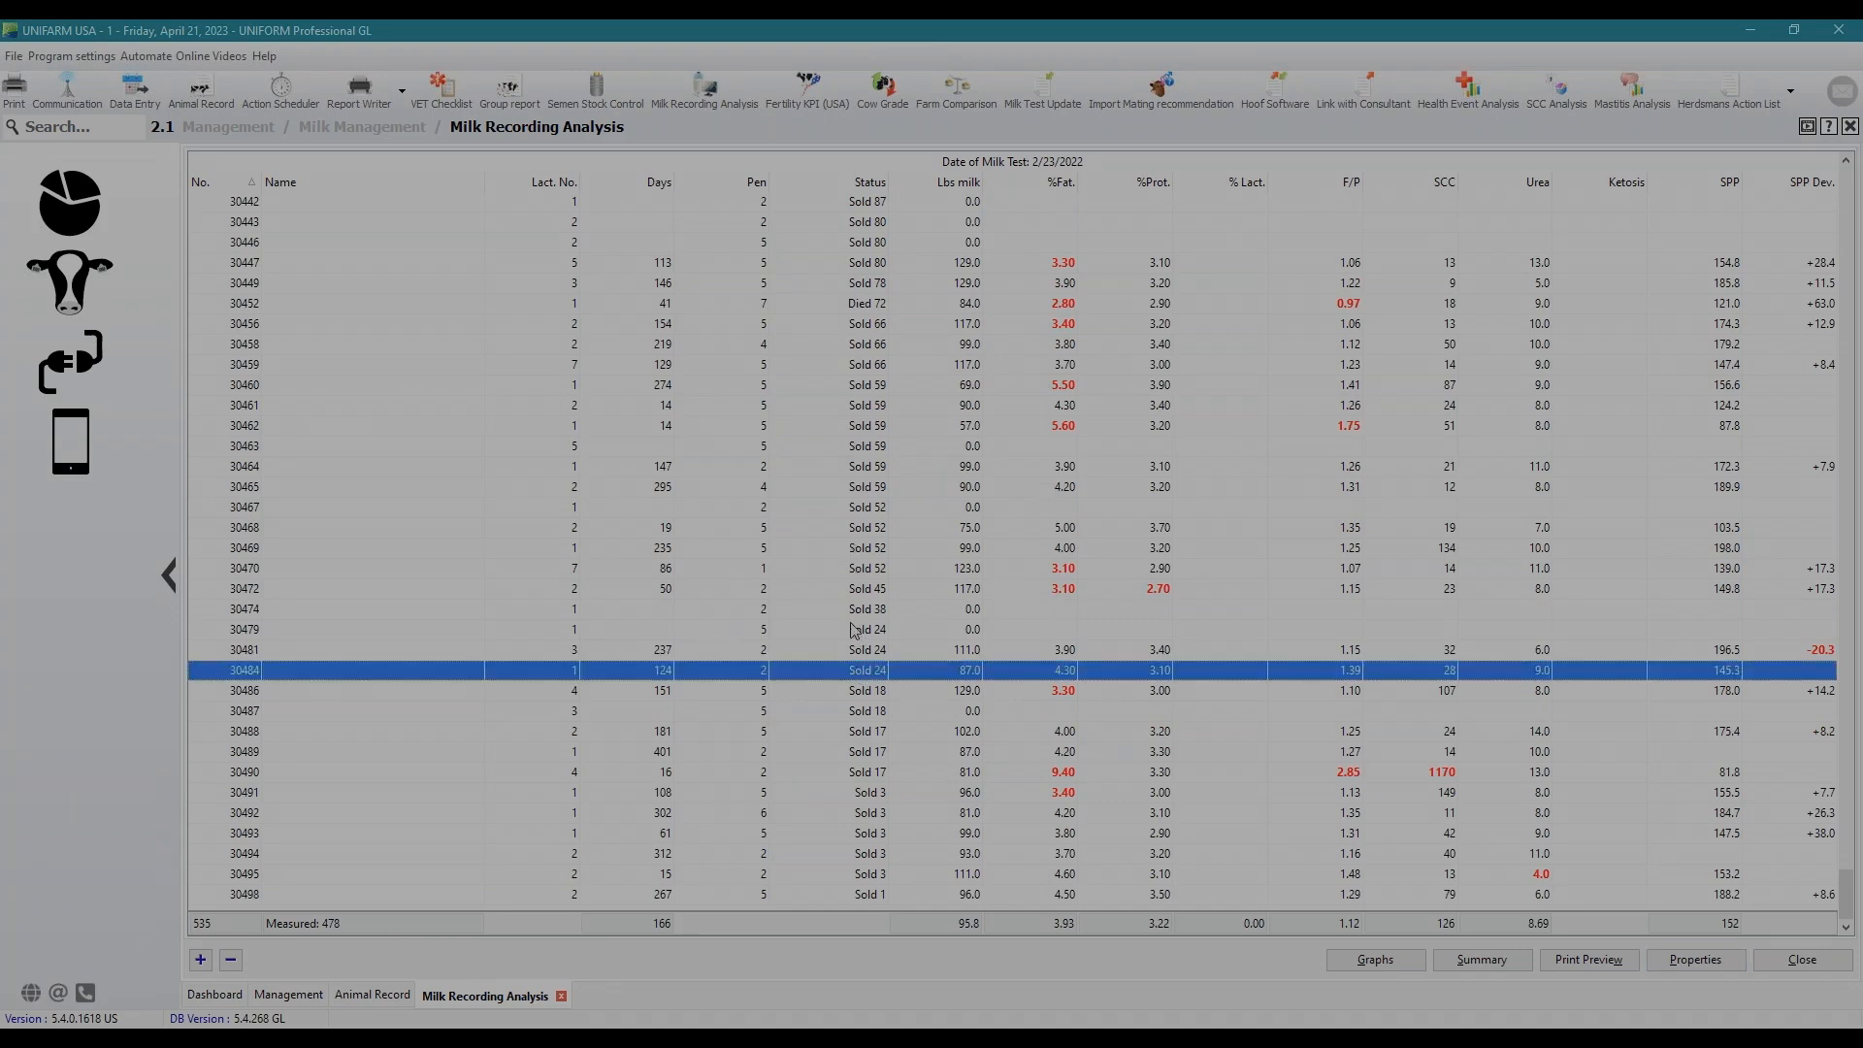
scroll(864, 621, "up", 20)
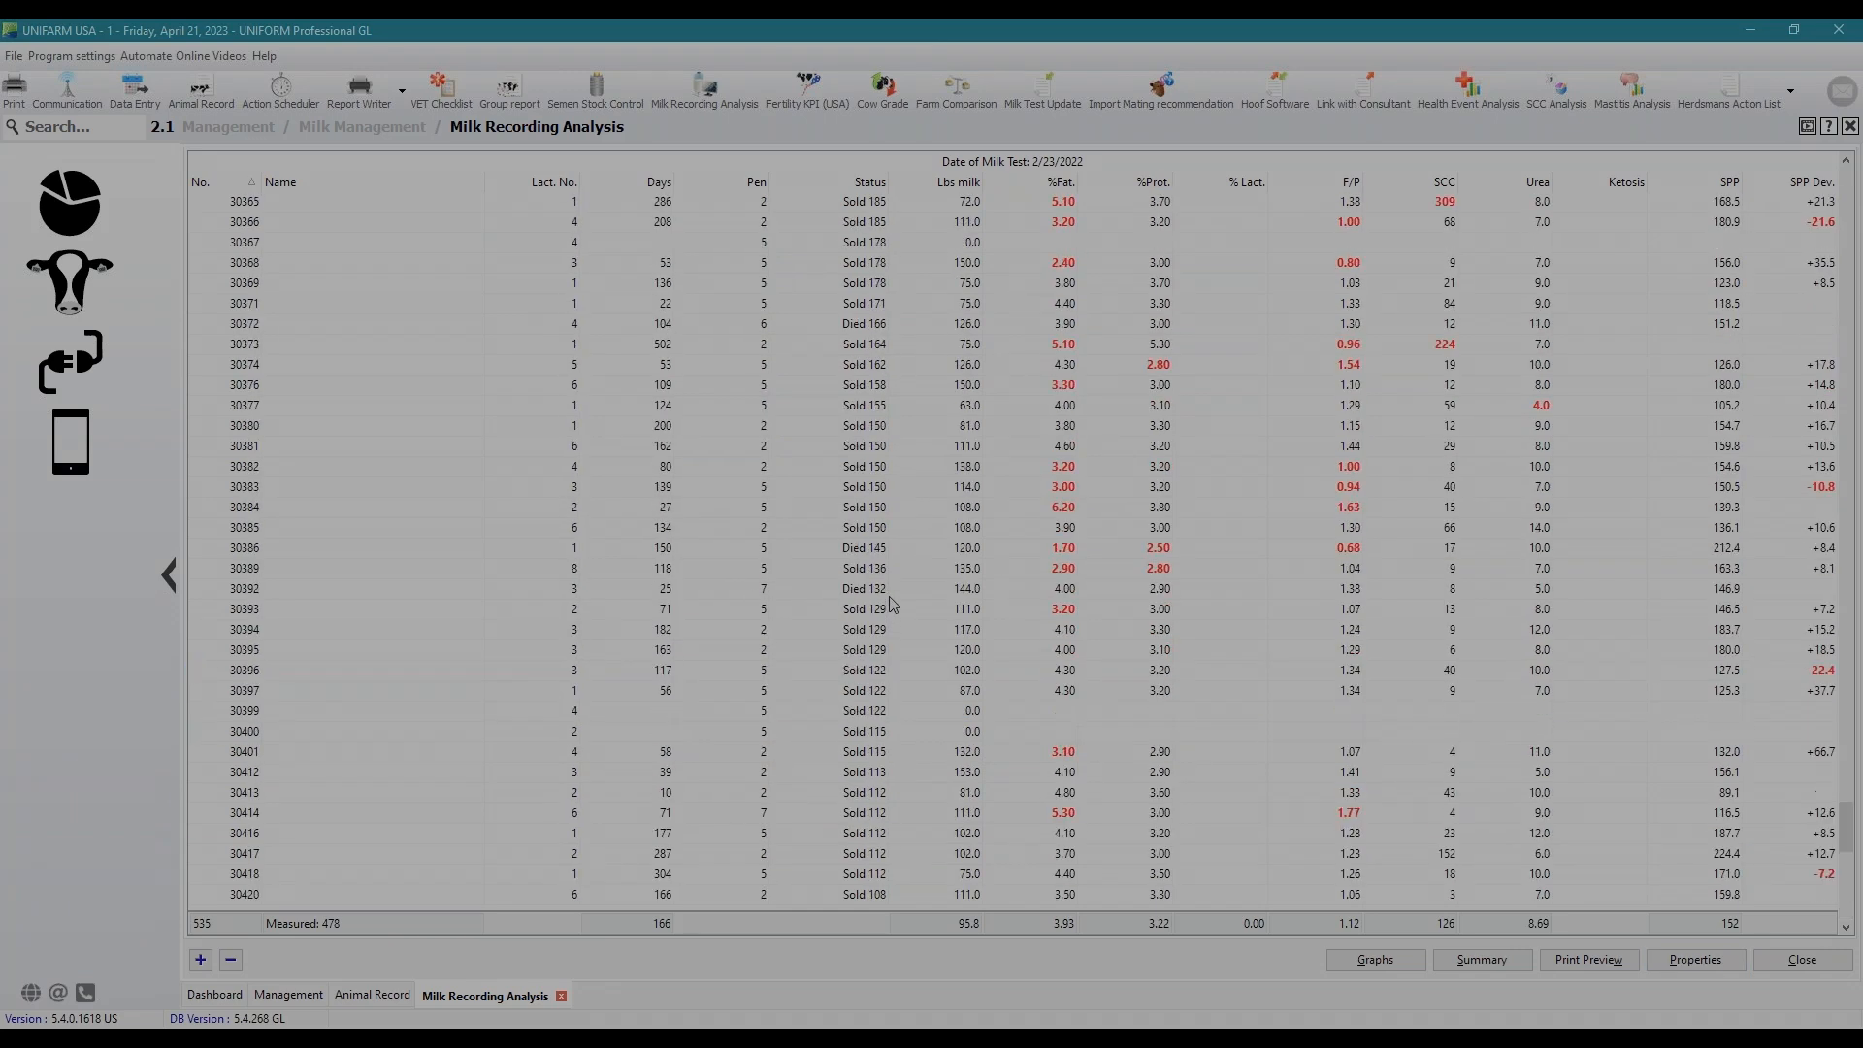
scroll(892, 604, "up", 6)
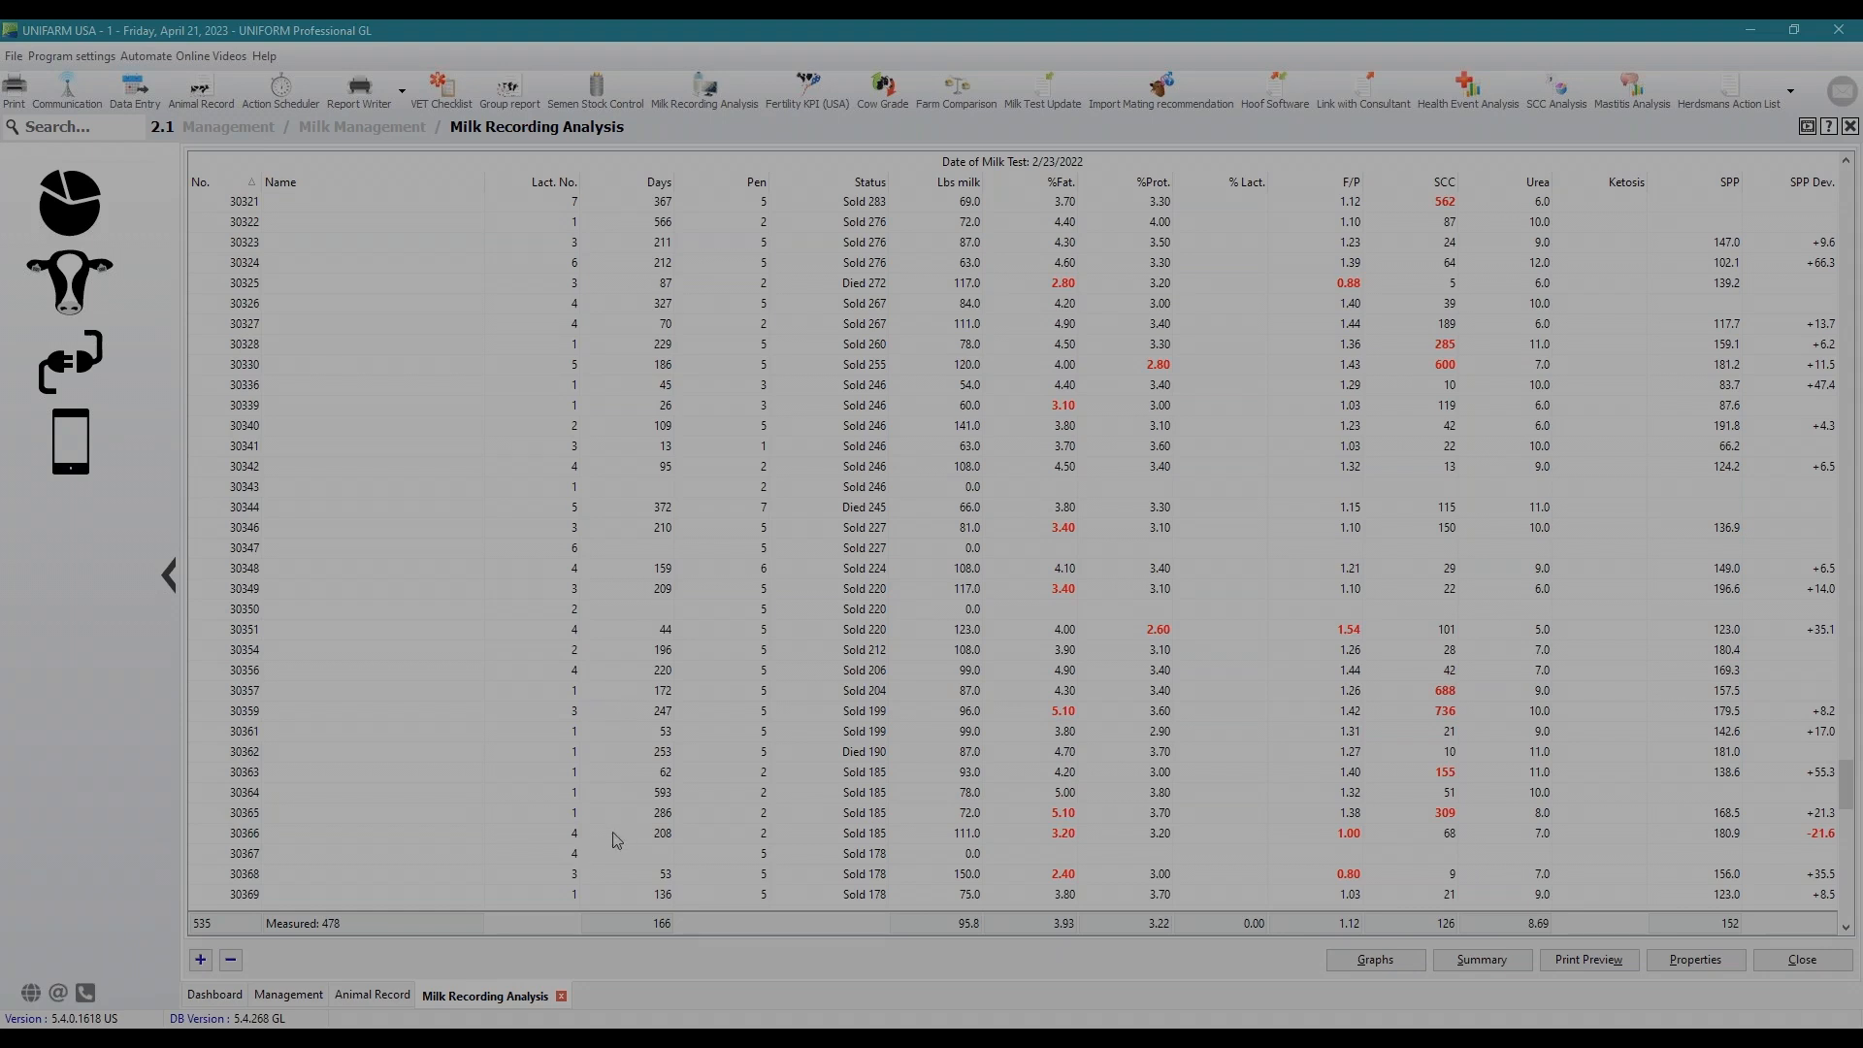
left_click(562, 996)
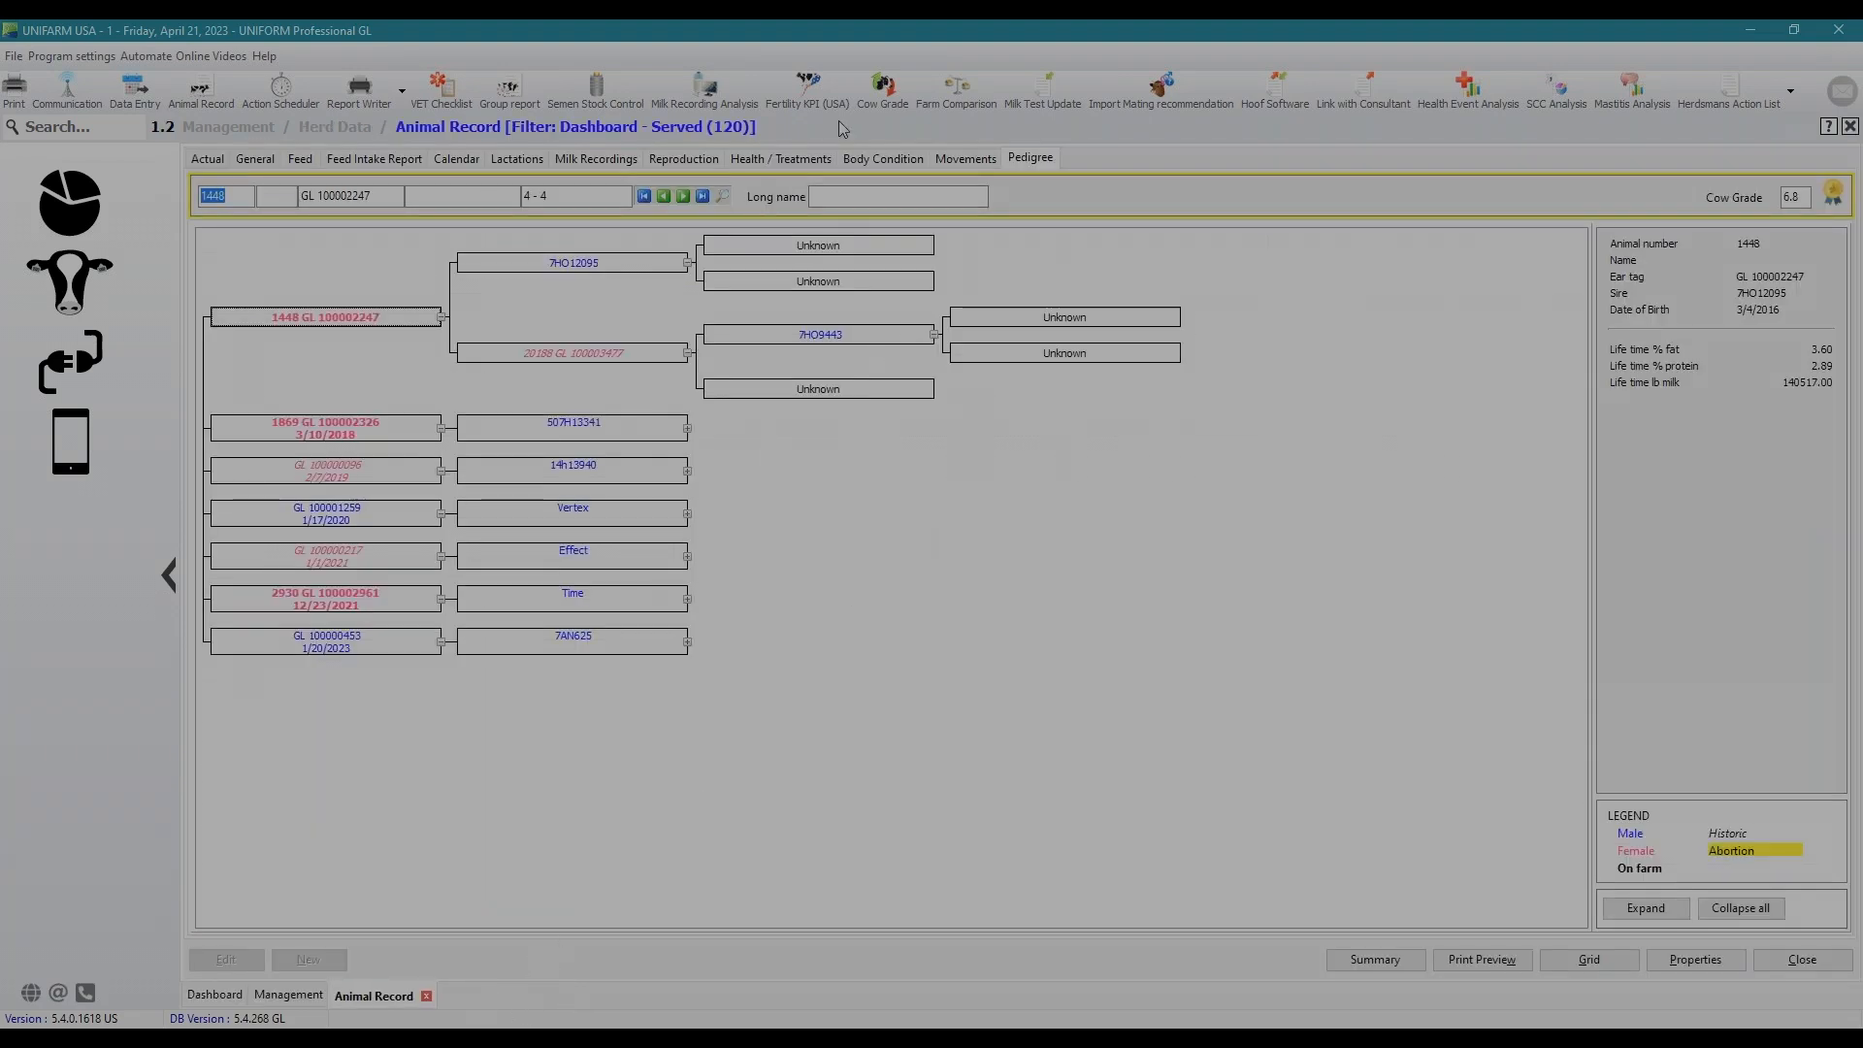
Step: Open Fertility KPI (USA) and view the insemination and pregnancy rates as grid only, graph only, and both together
left_click(798, 92)
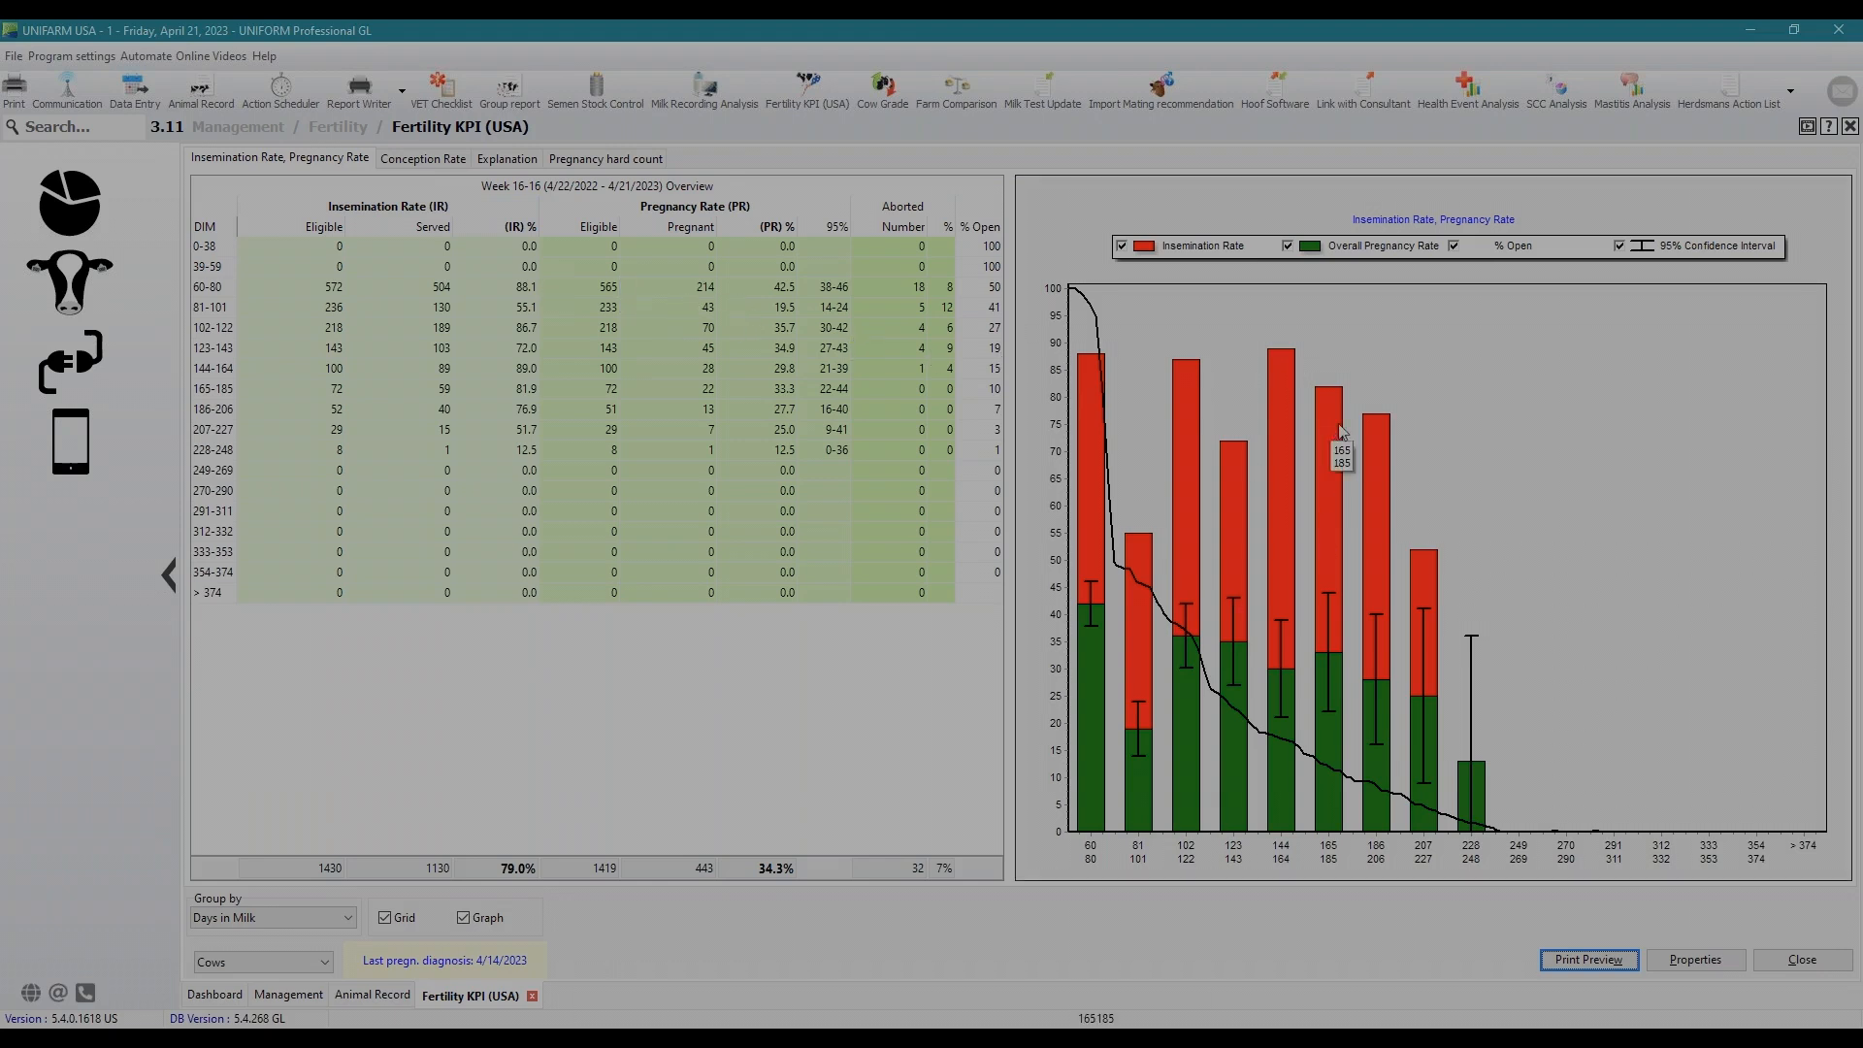
left_click(464, 918)
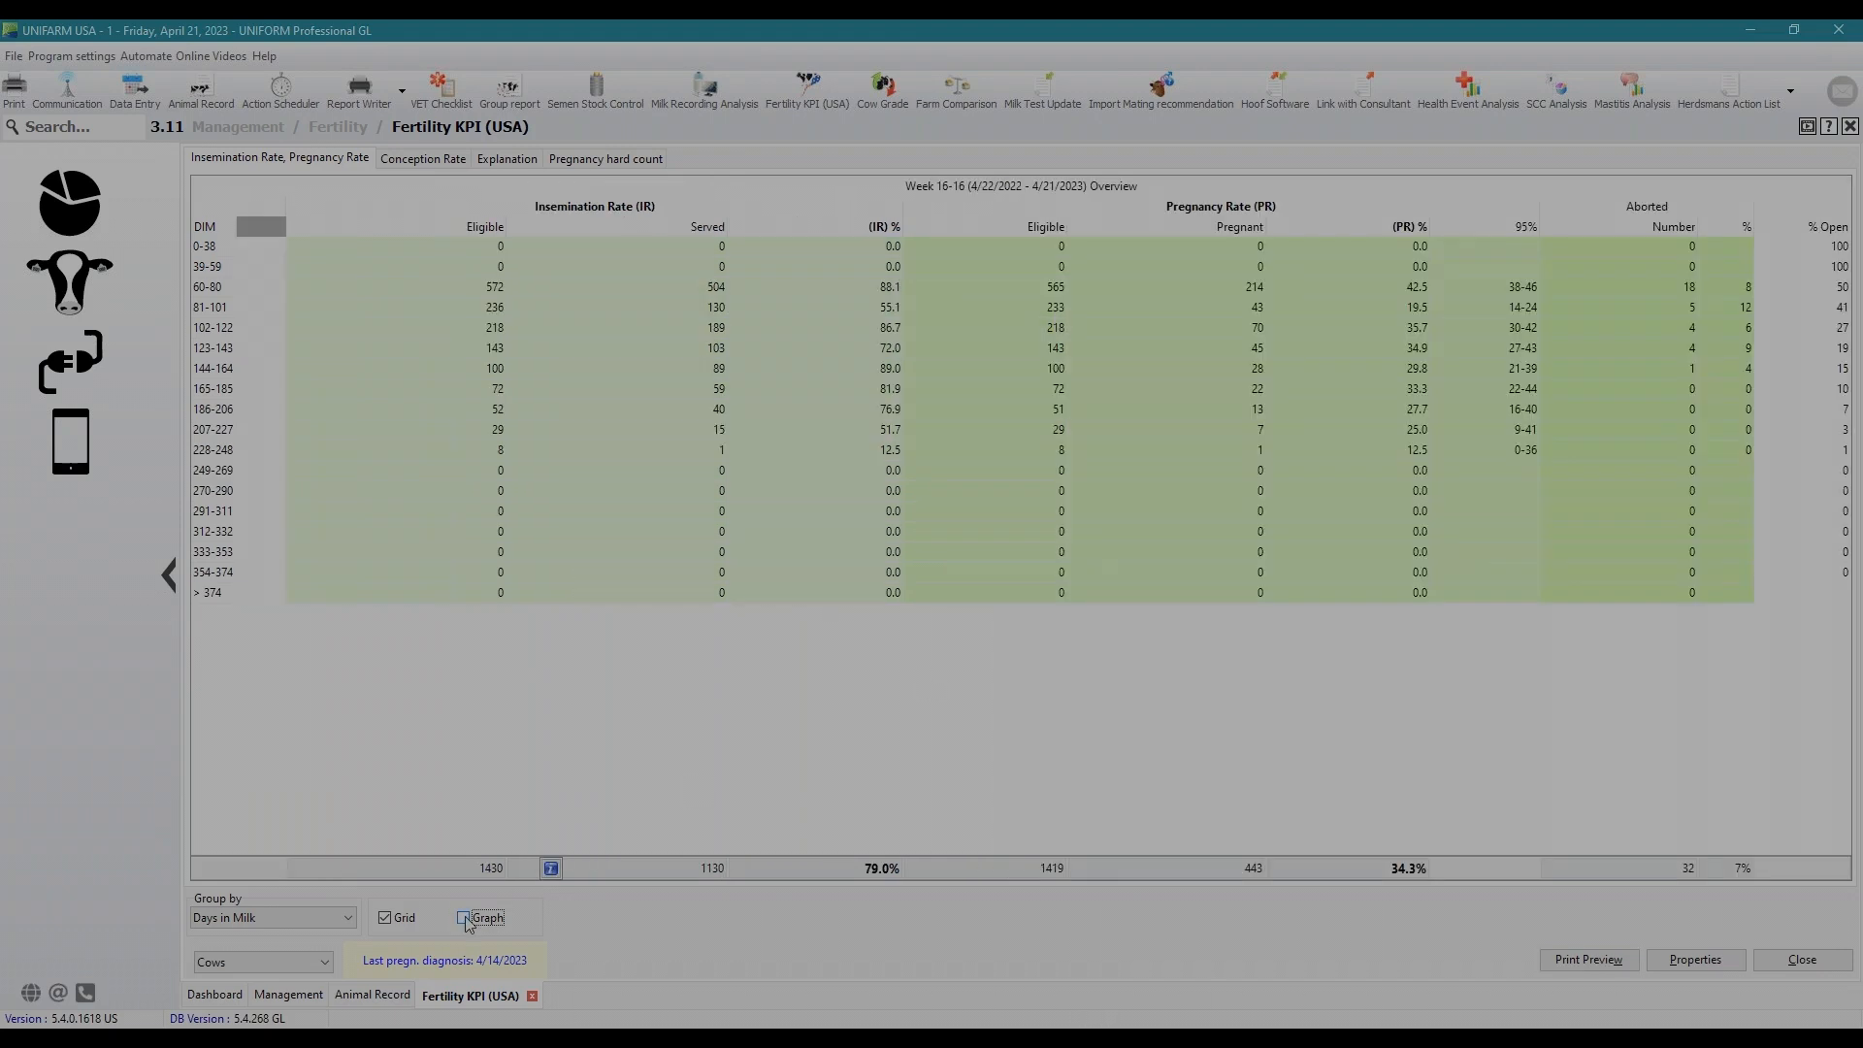
left_click(464, 918)
left_click(386, 918)
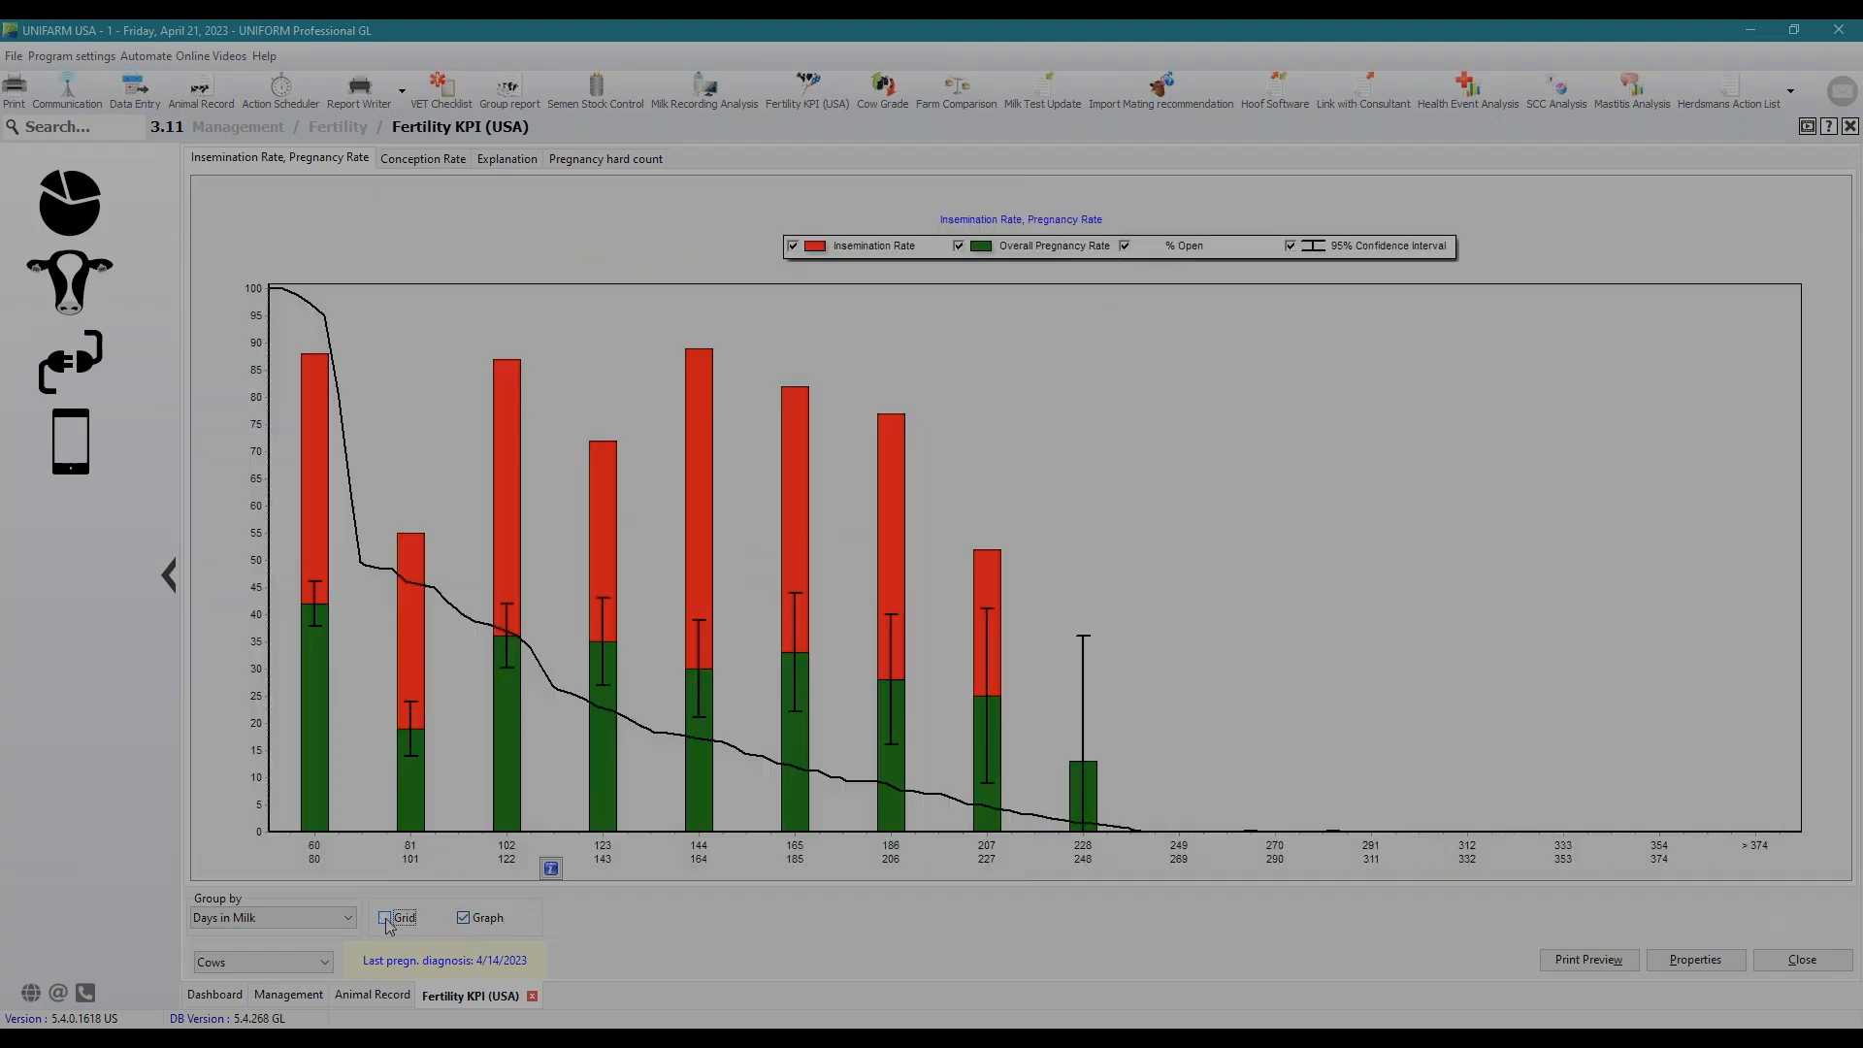
left_click(385, 918)
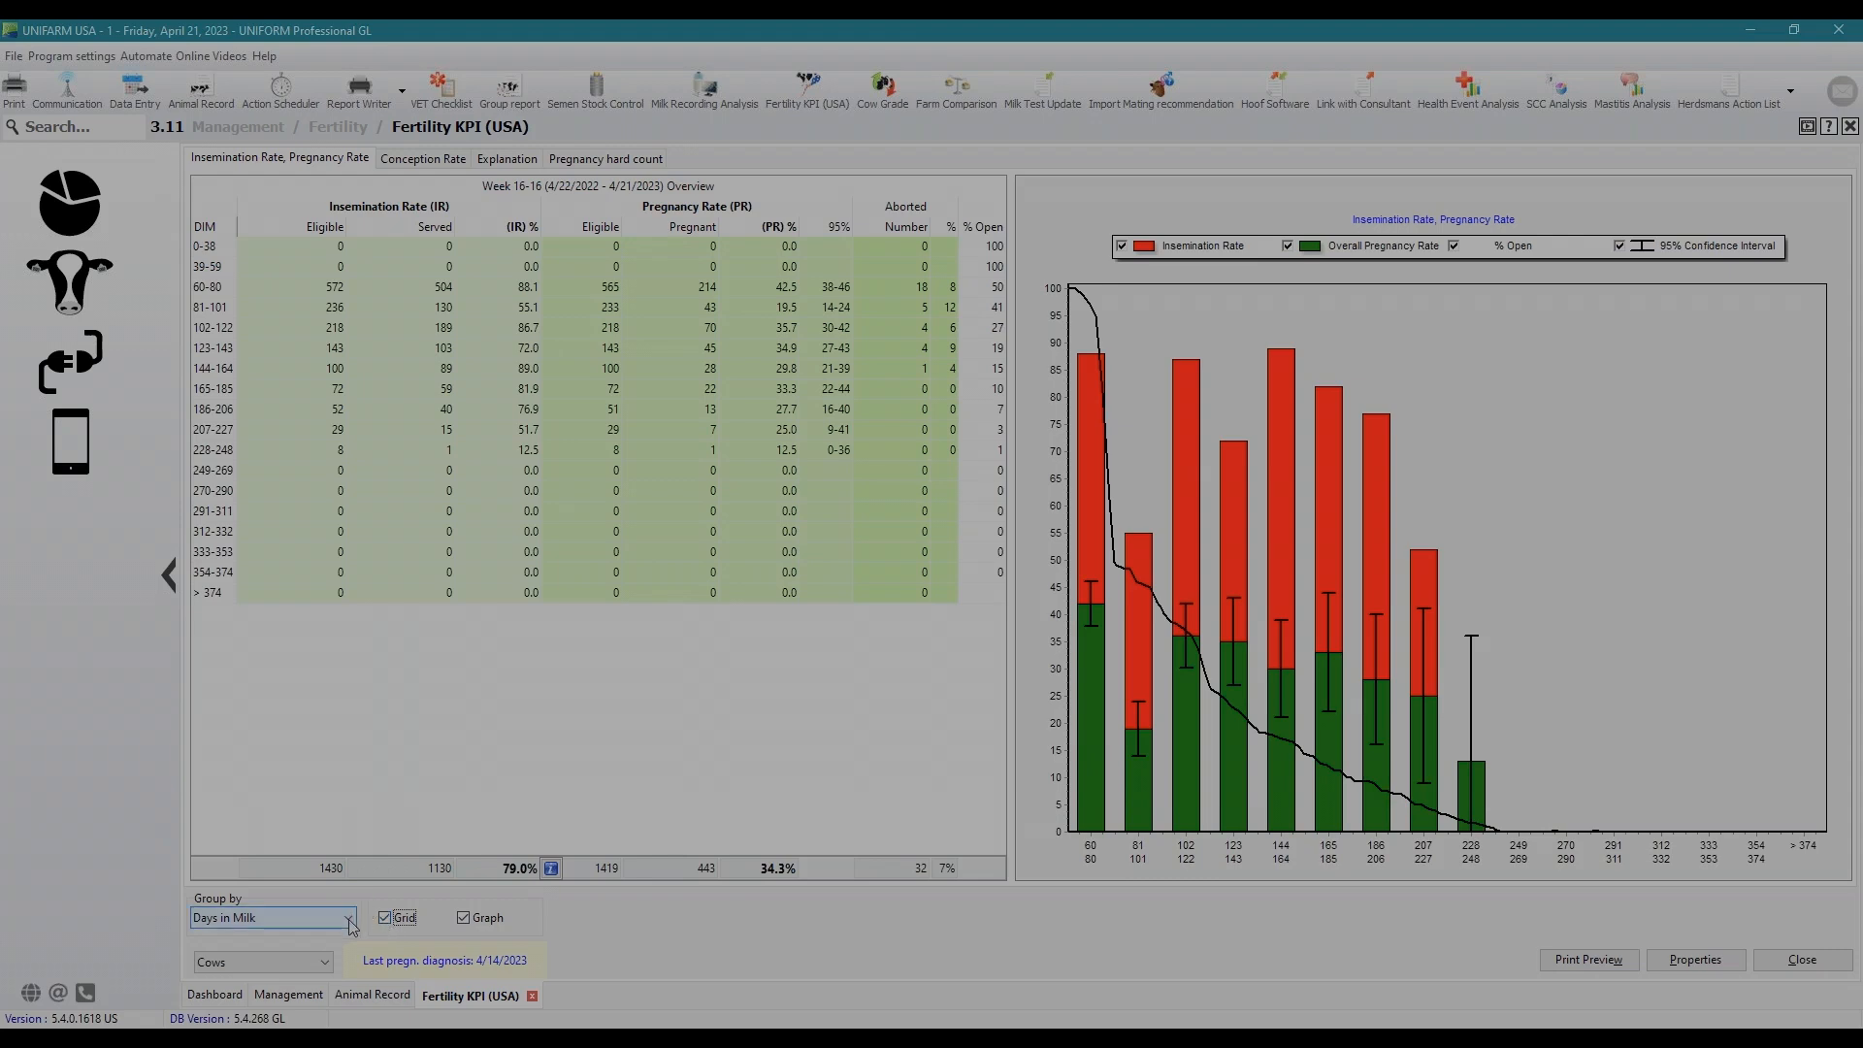
Step: Group the insemination and pregnancy rates by Calendar date, and group the conception rates by Insemination bull
left_click(349, 919)
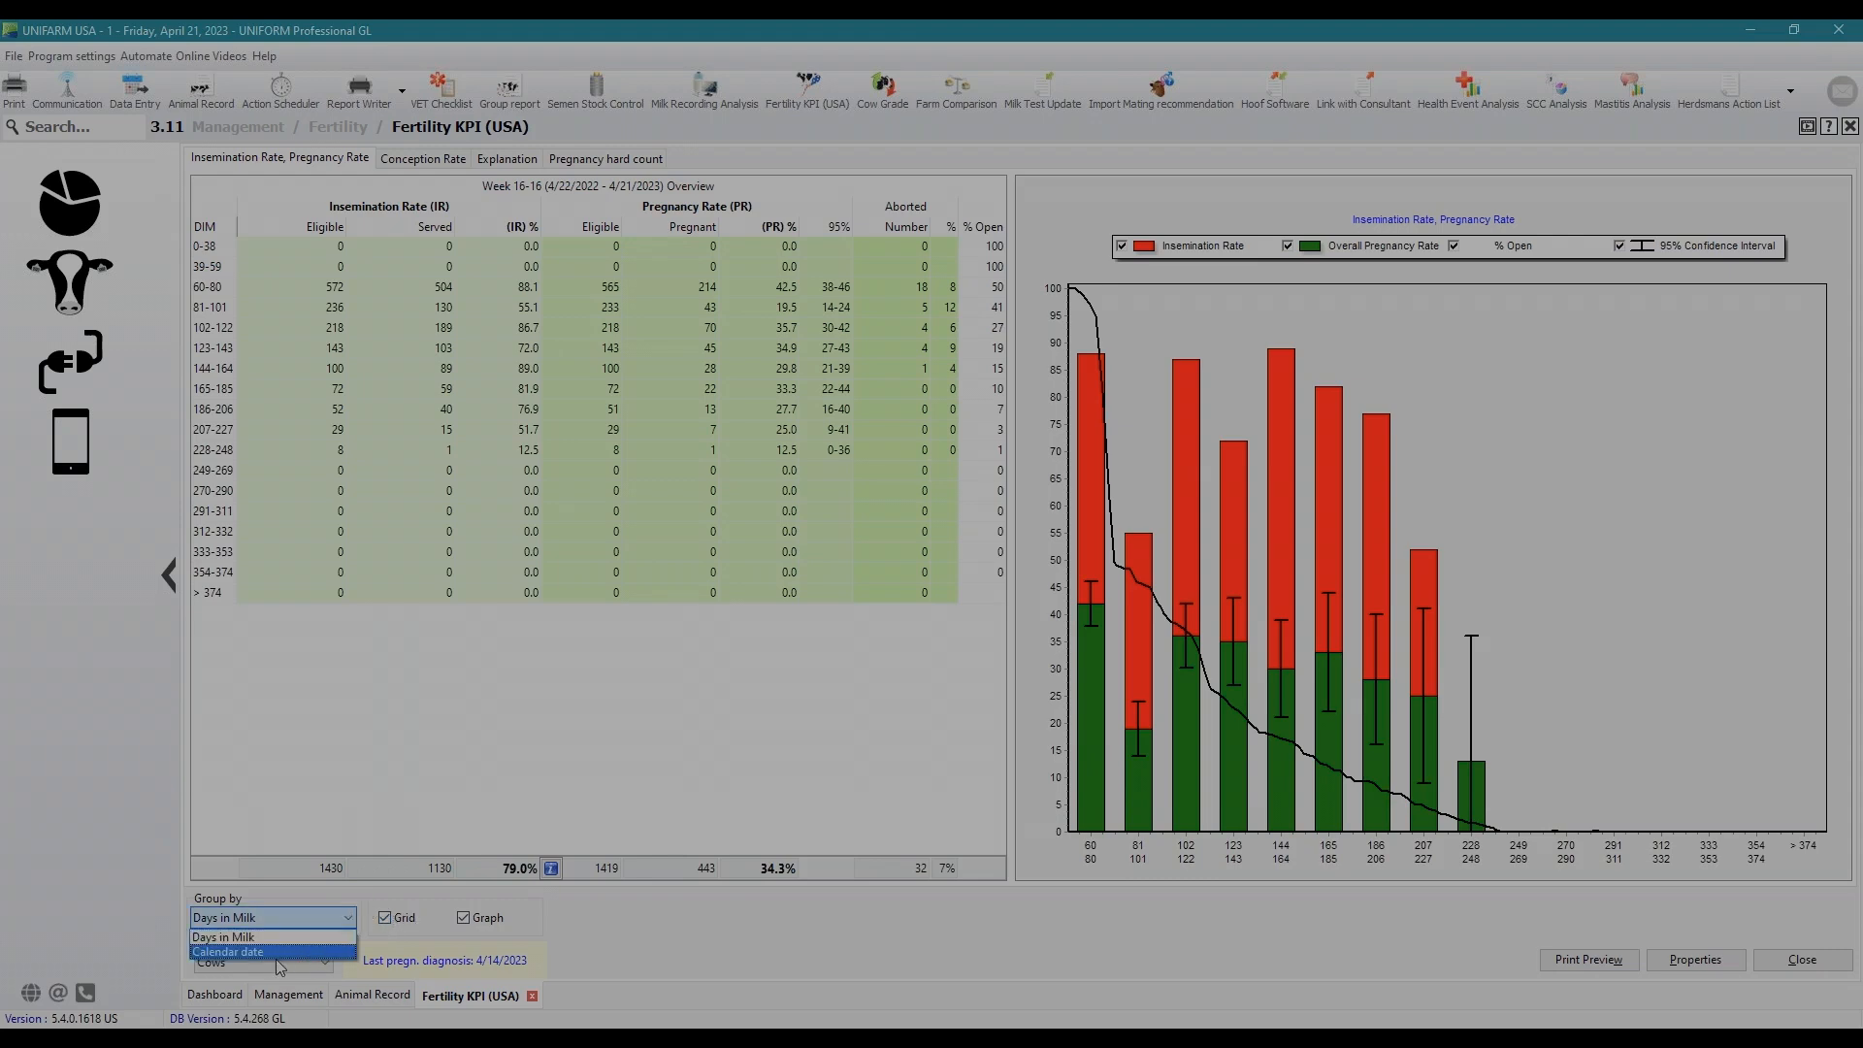
left_click(317, 954)
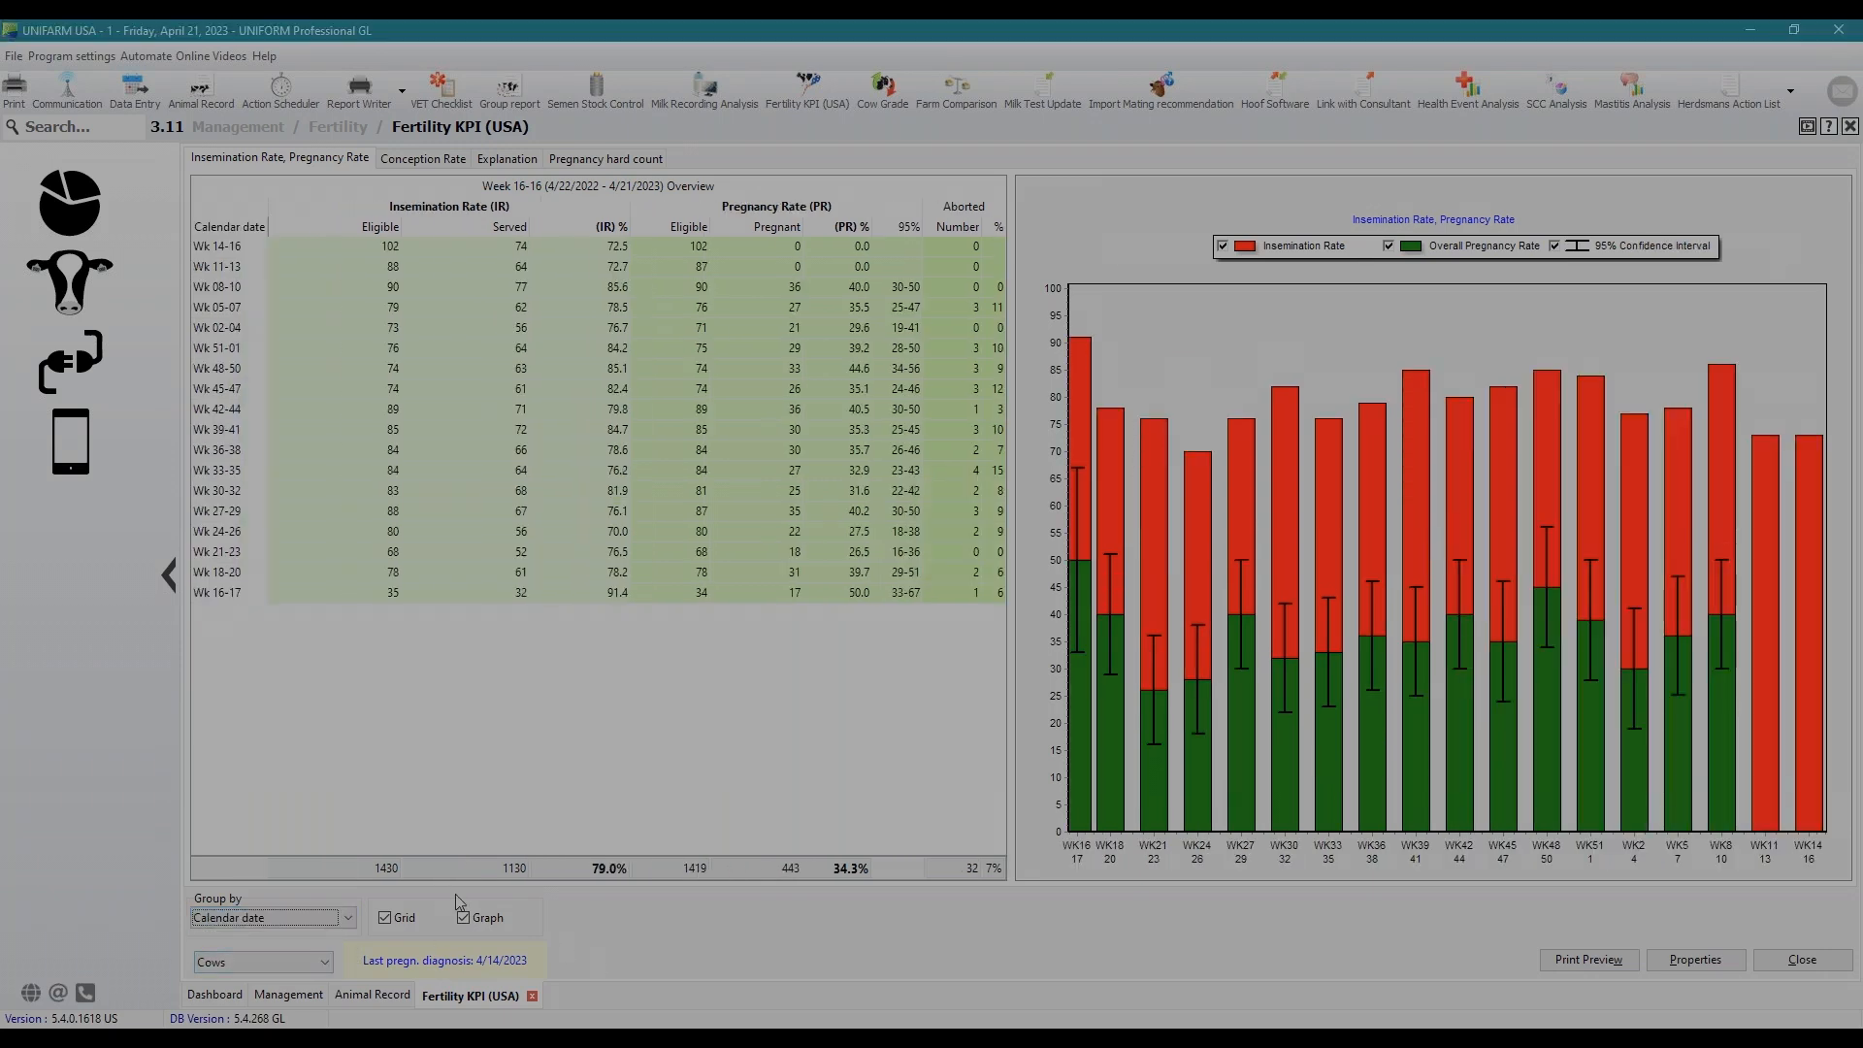
left_click(408, 163)
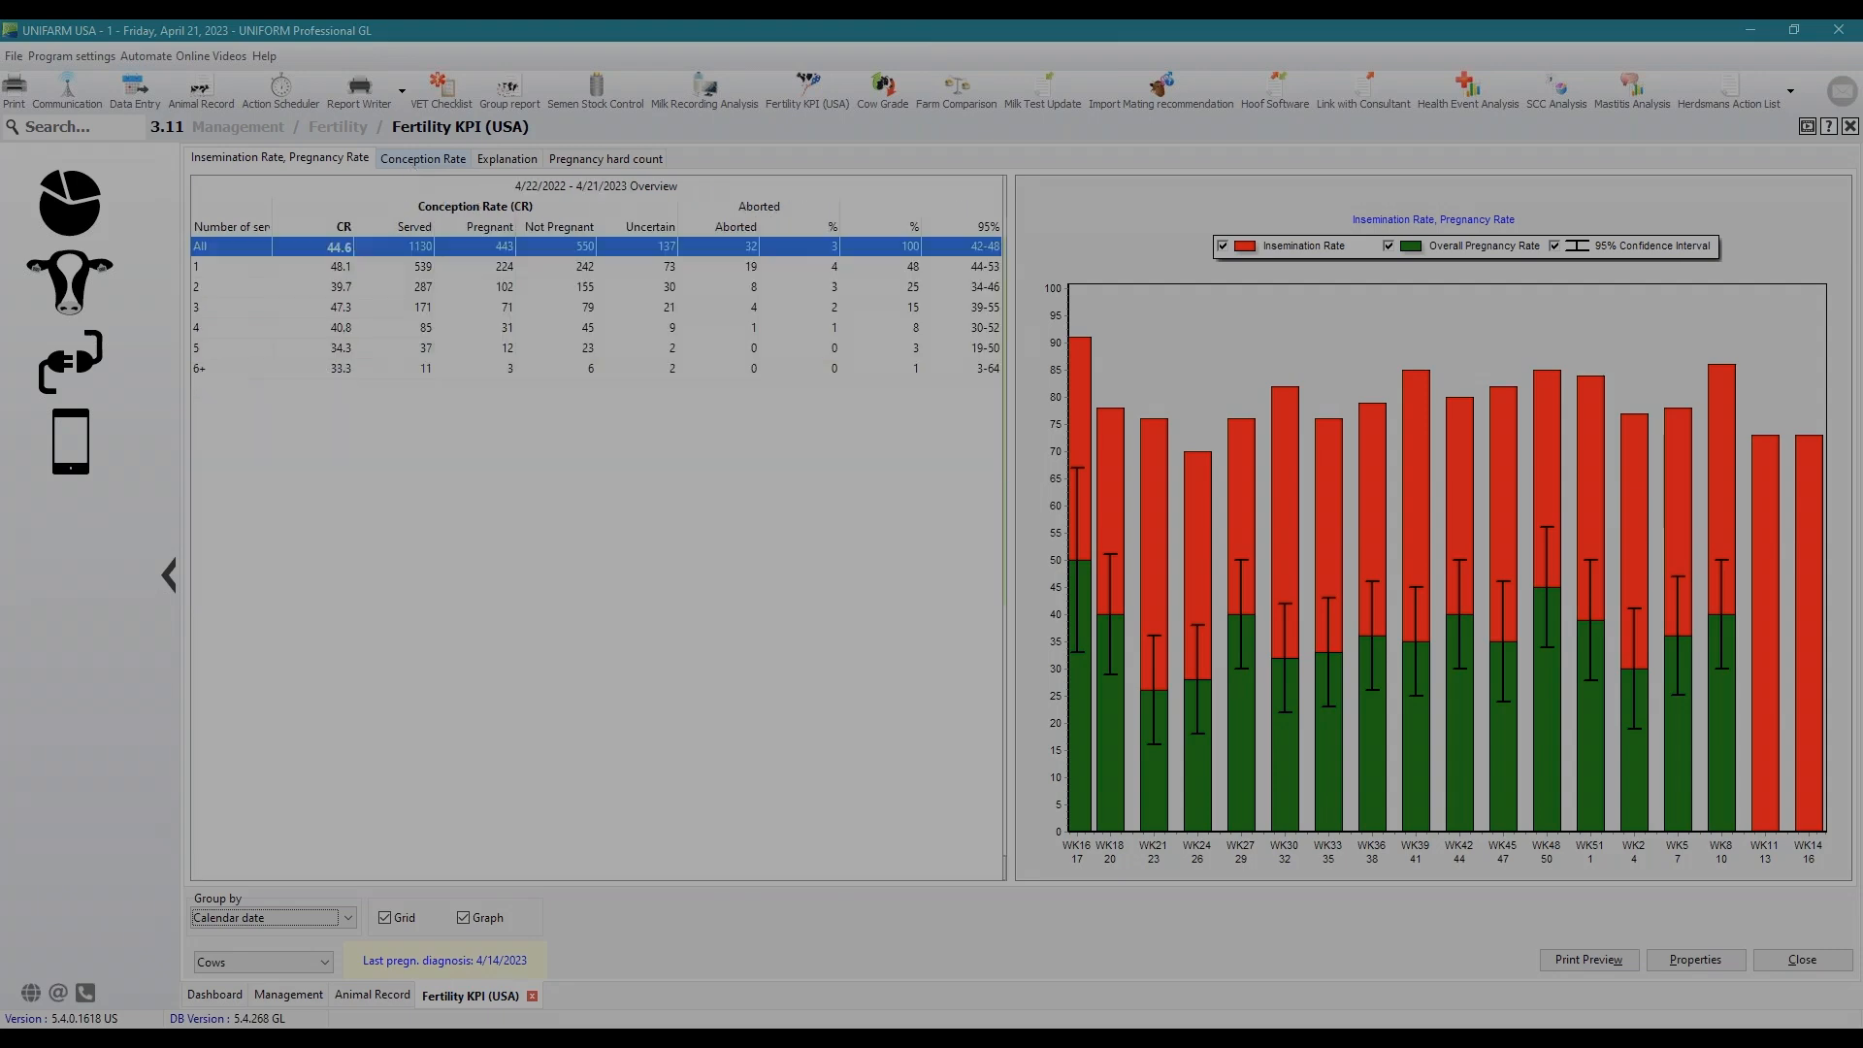
left_click(347, 918)
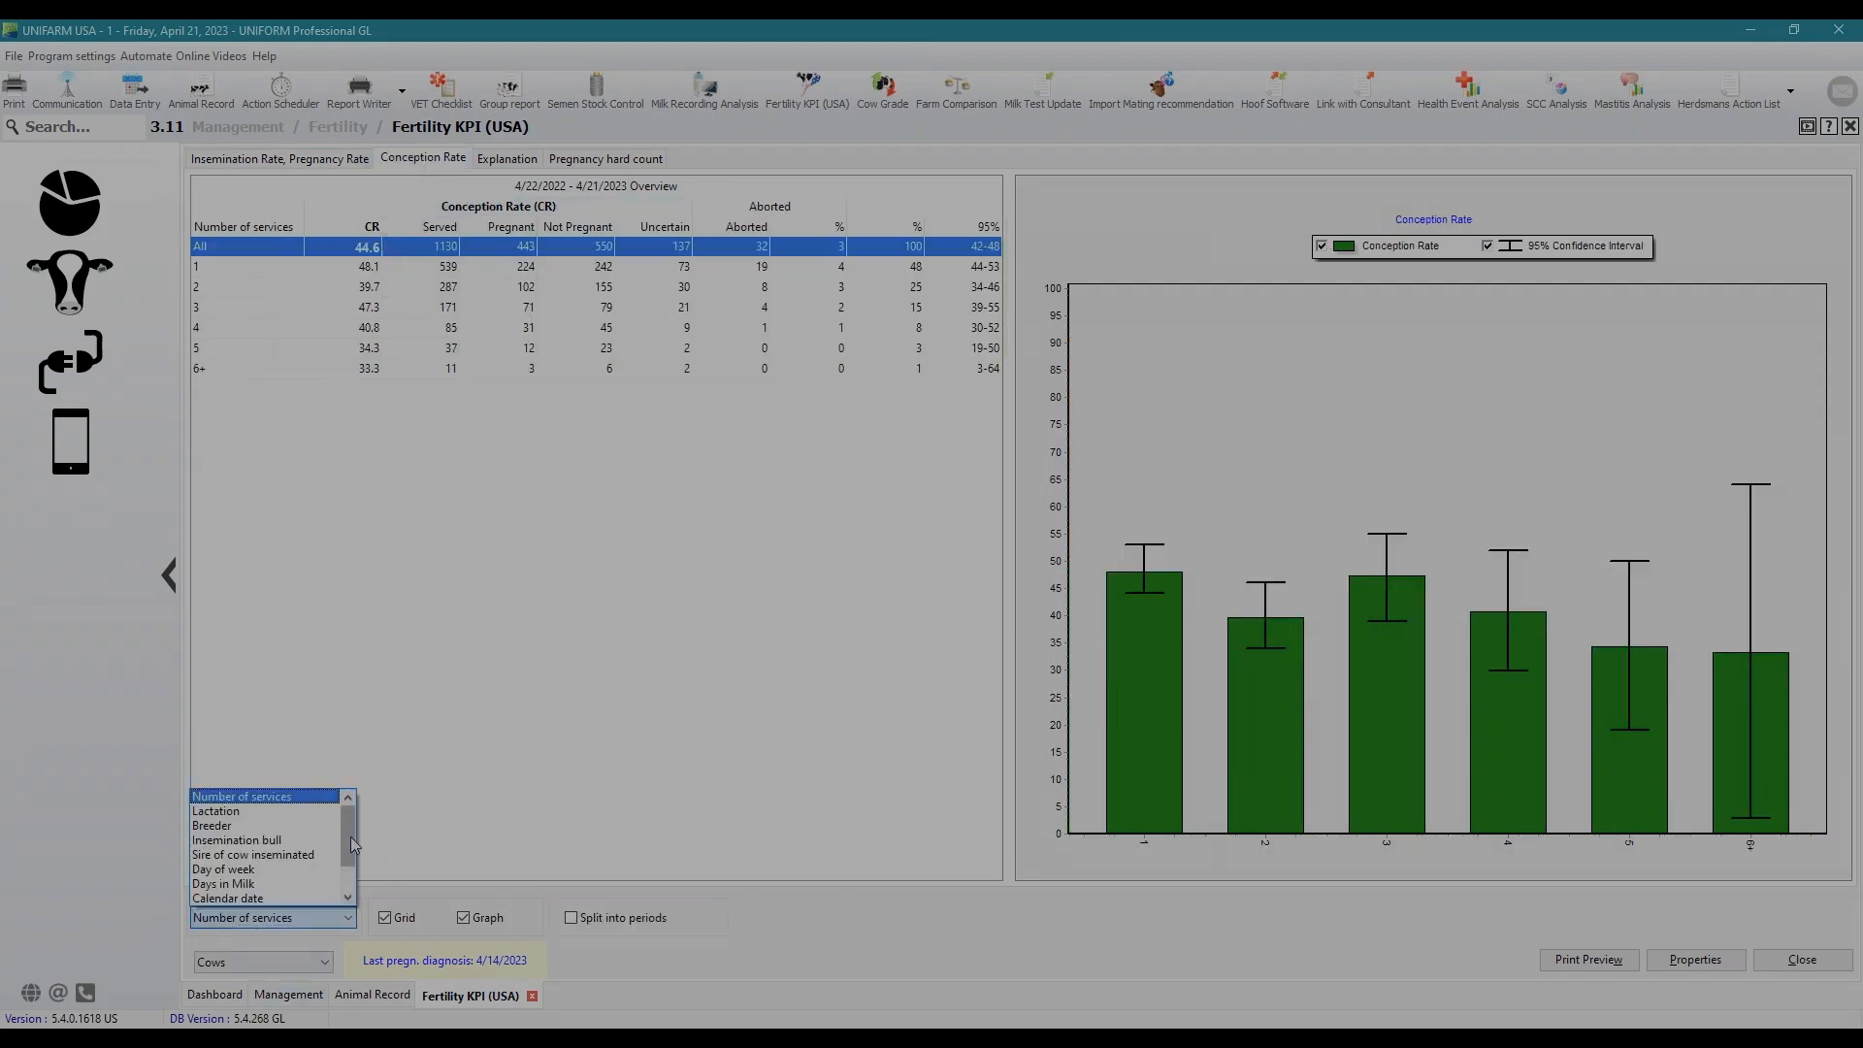
left_click_drag(351, 832, 352, 861)
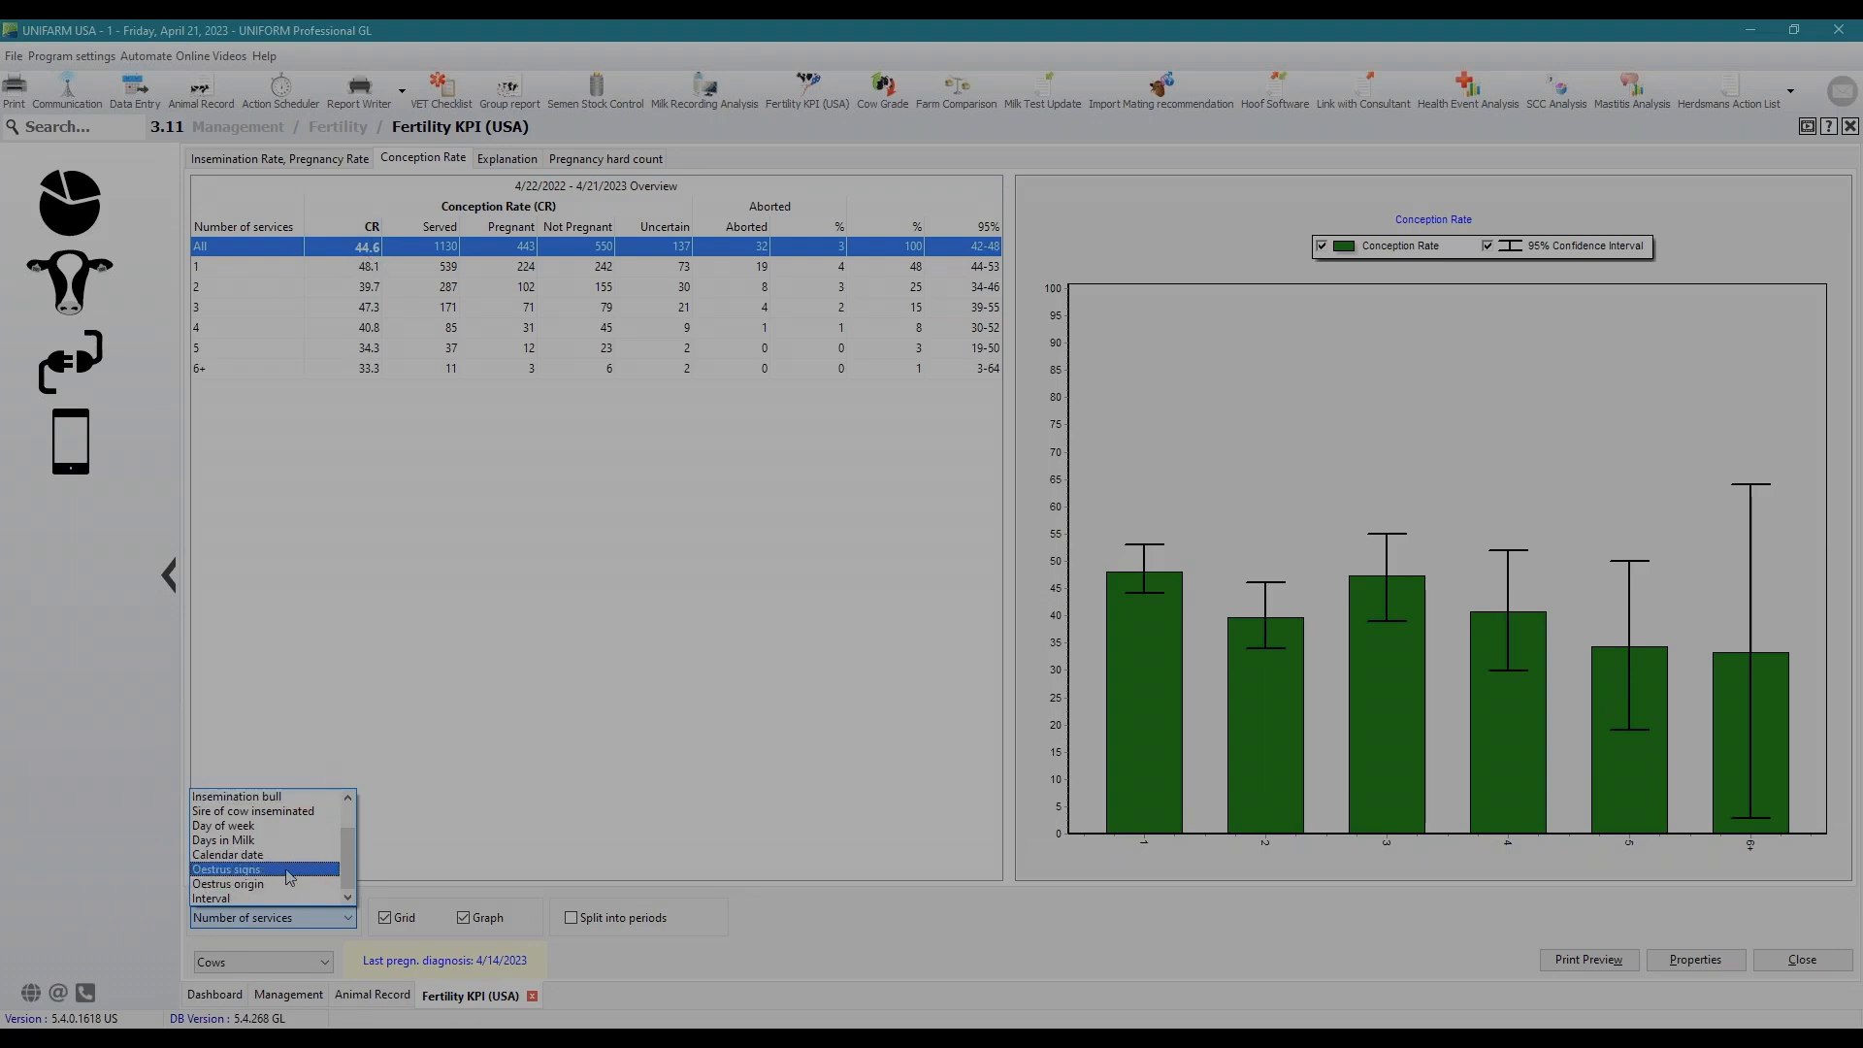
left_click(272, 797)
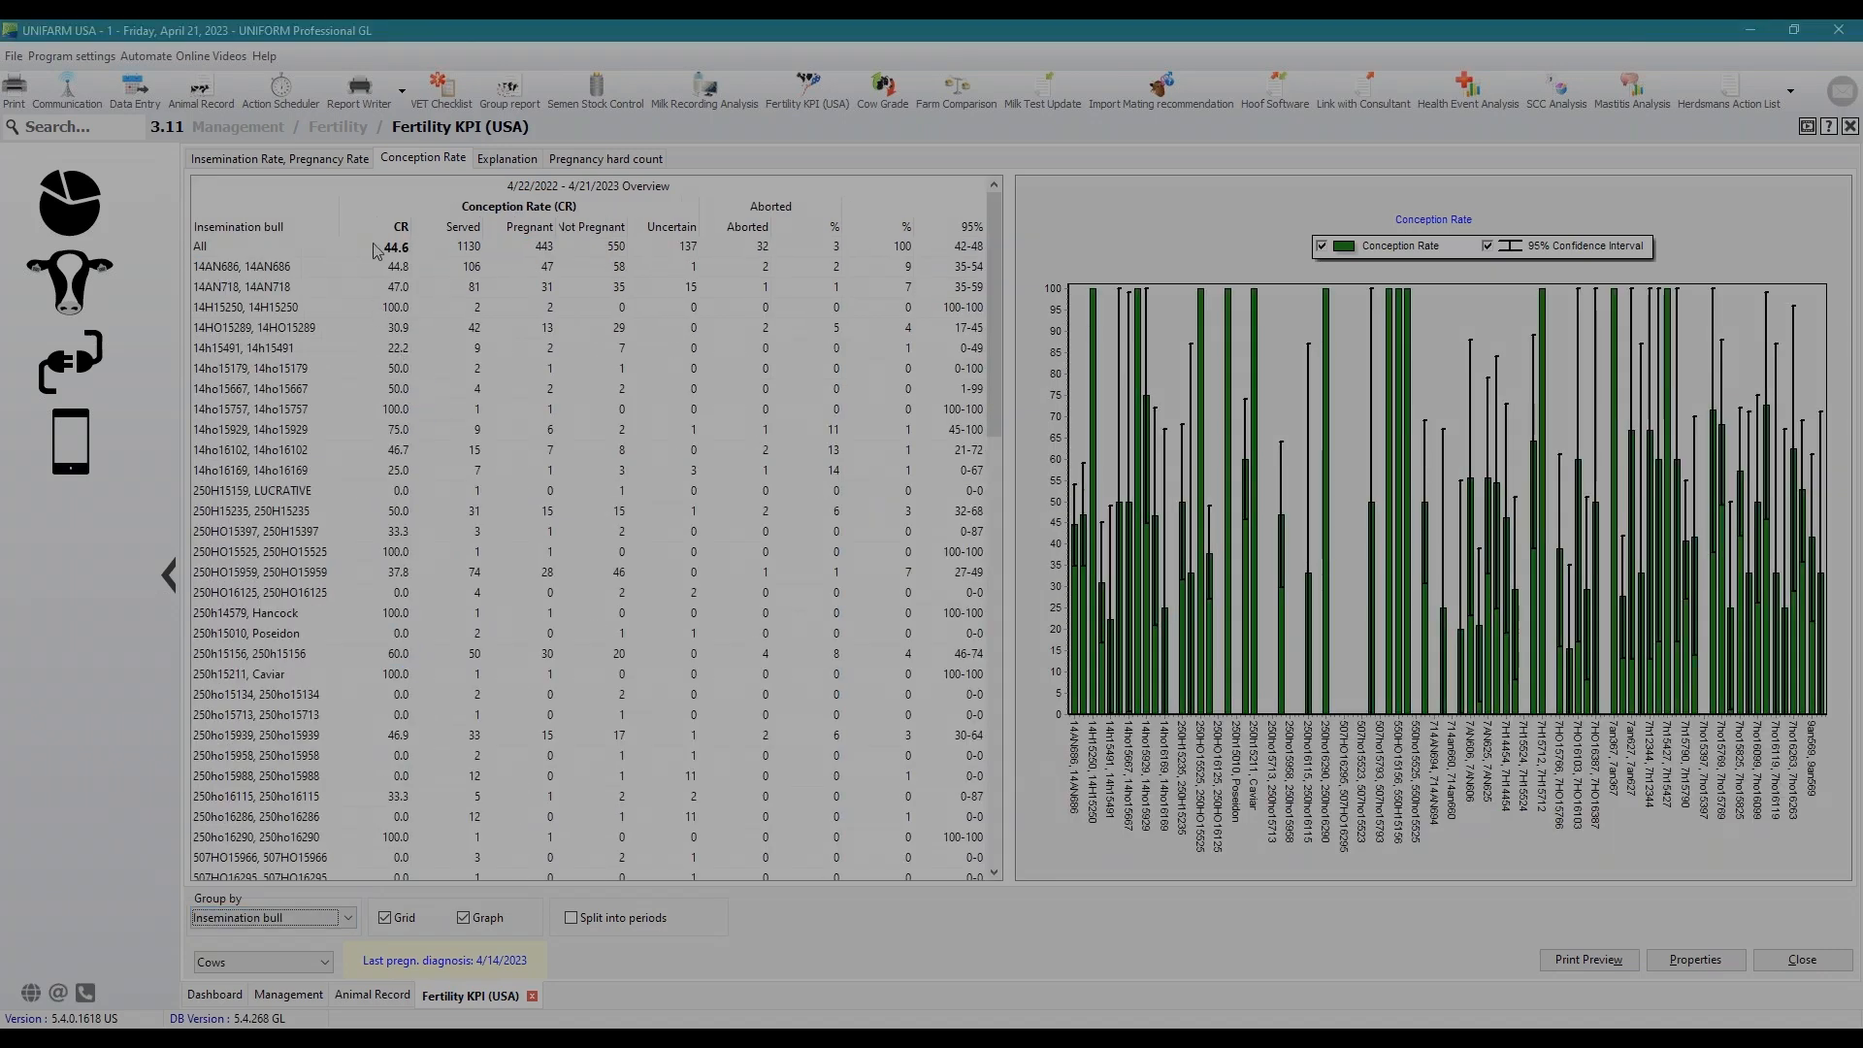
Step: Hide the conception rate graph and sort the insemination bulls in descending order by CR, followed by Pregnant
left_click(464, 916)
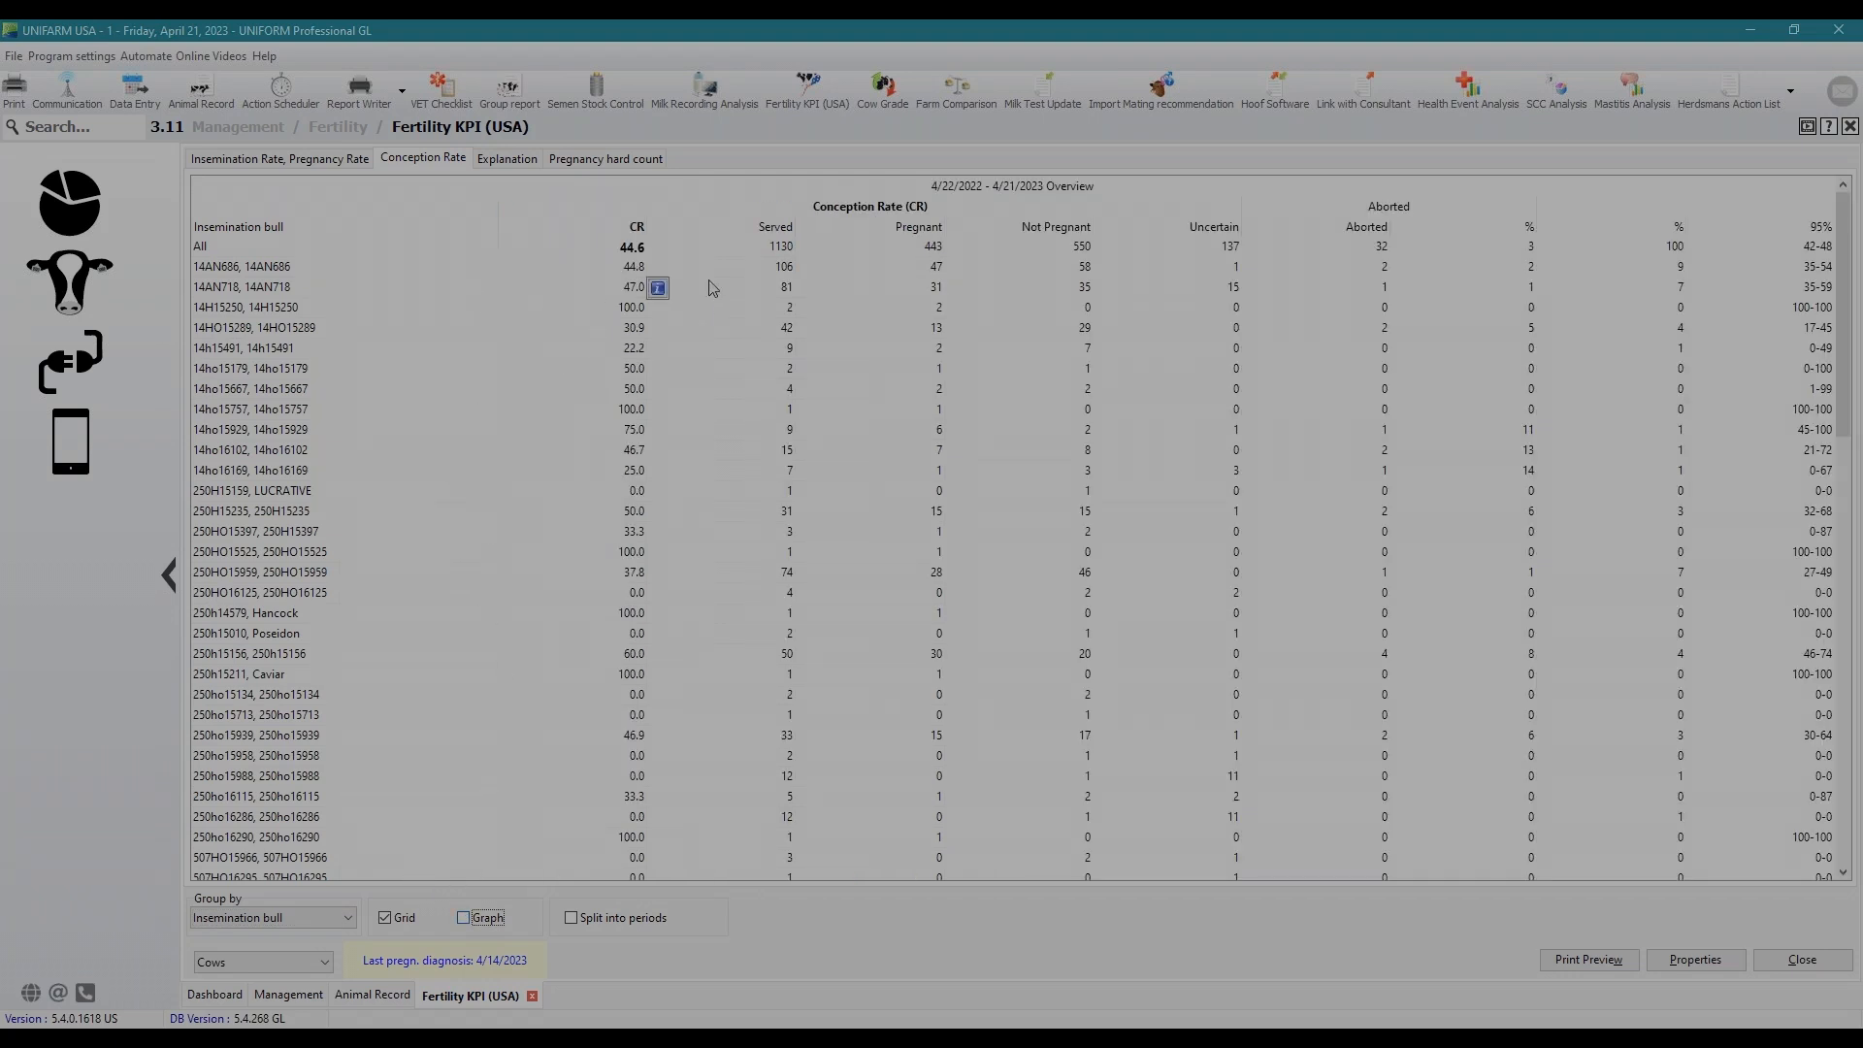
left_click(567, 231)
left_click(565, 231)
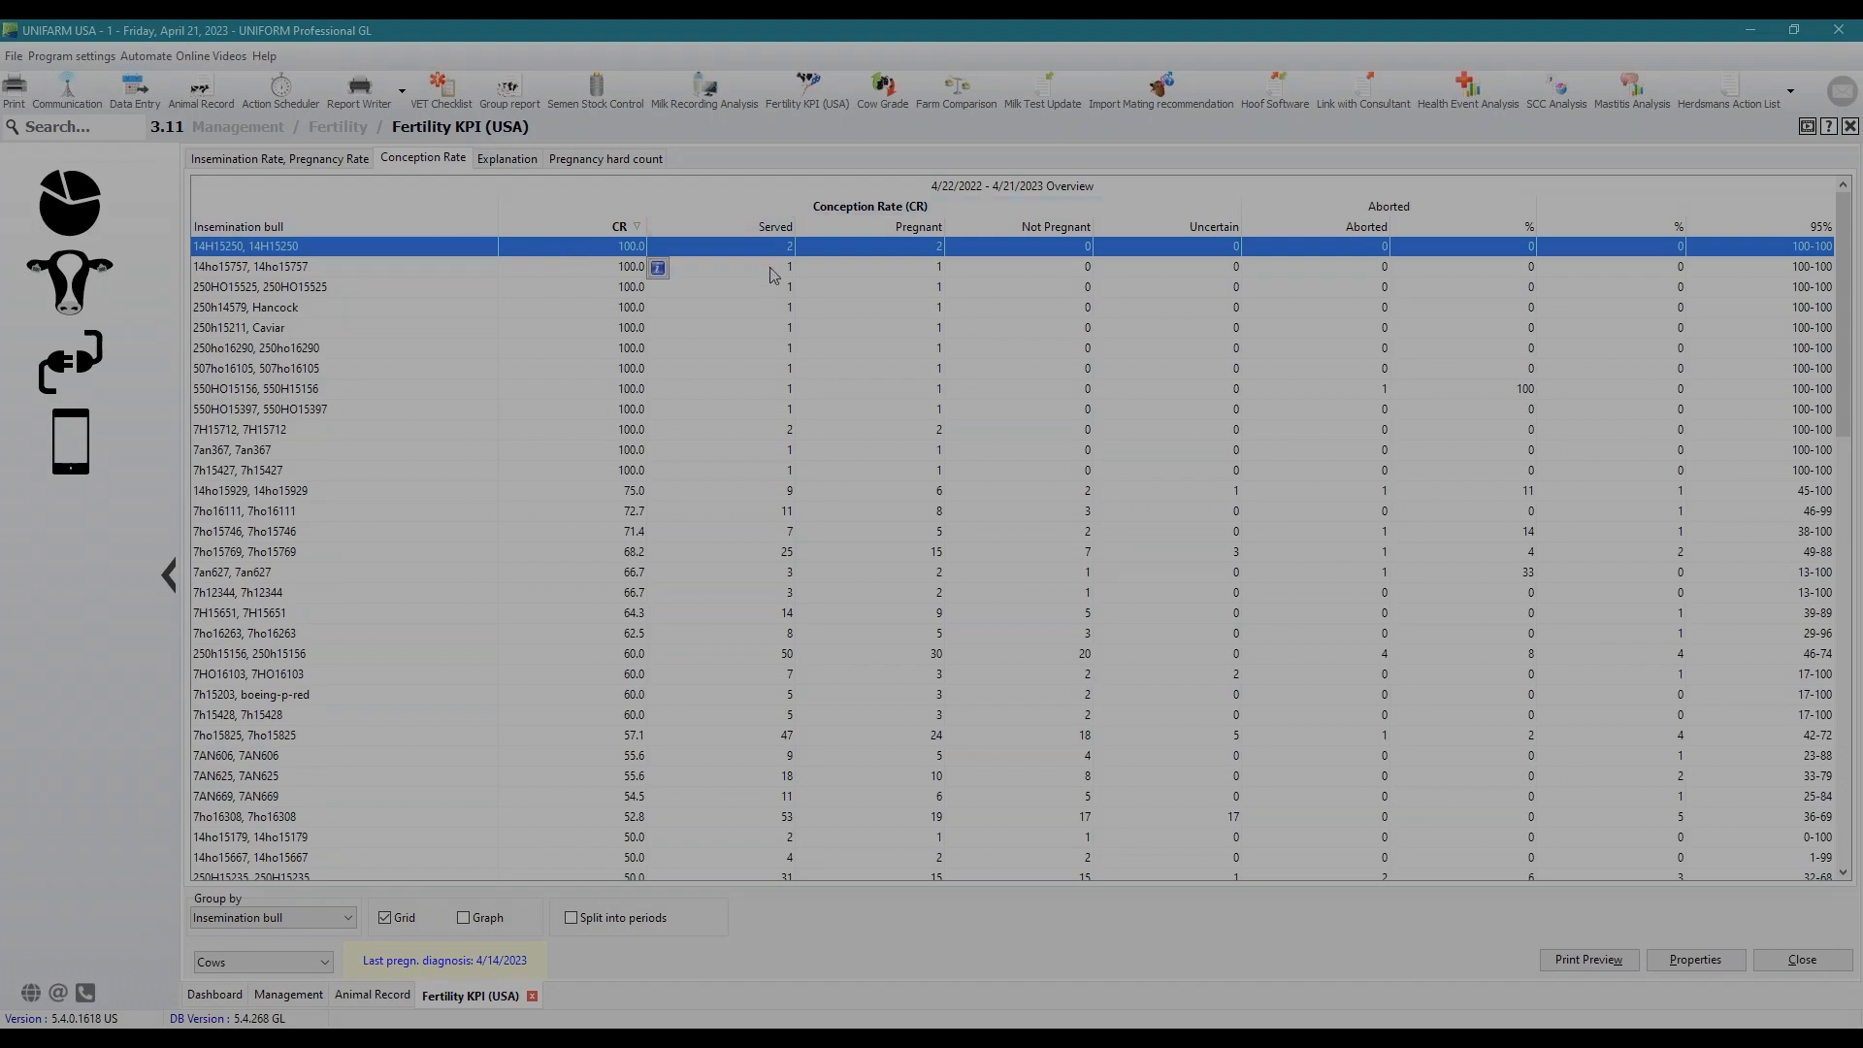
left_click(904, 229)
left_click(904, 229)
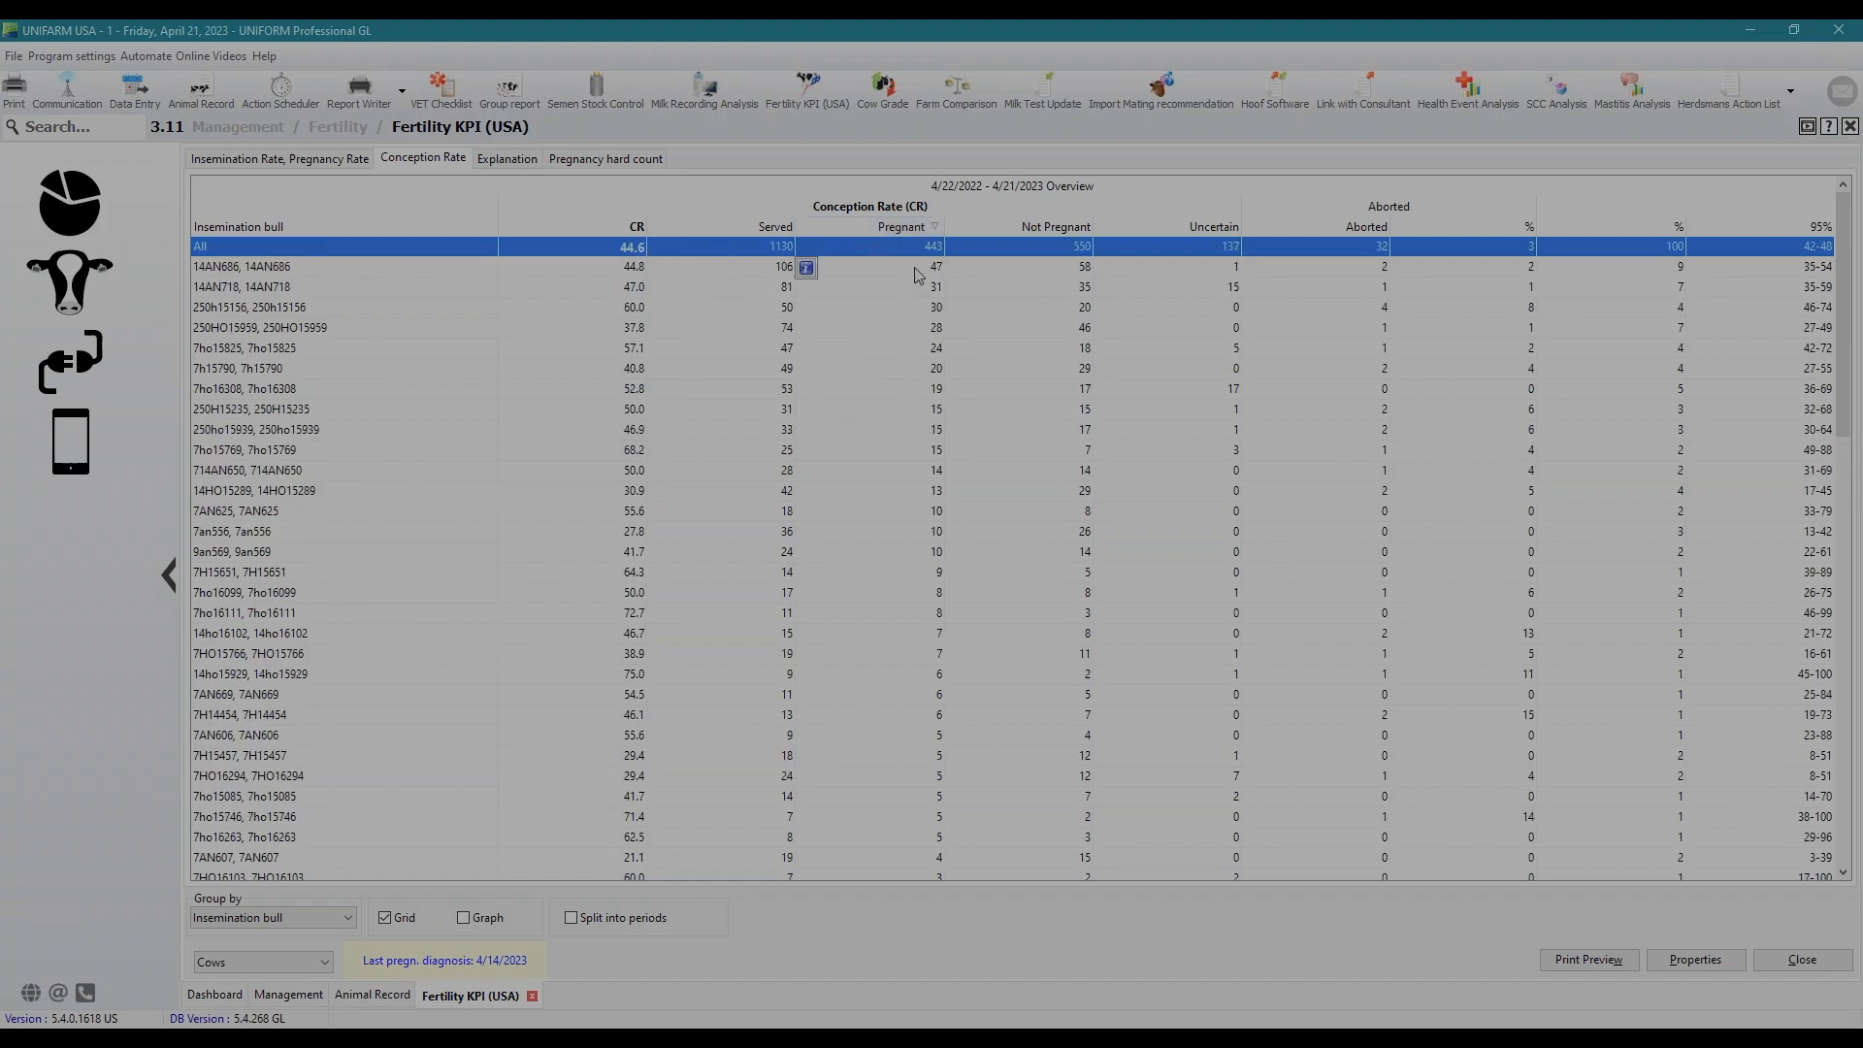
Step: Group the conception rates by Oestrus signs
left_click(346, 918)
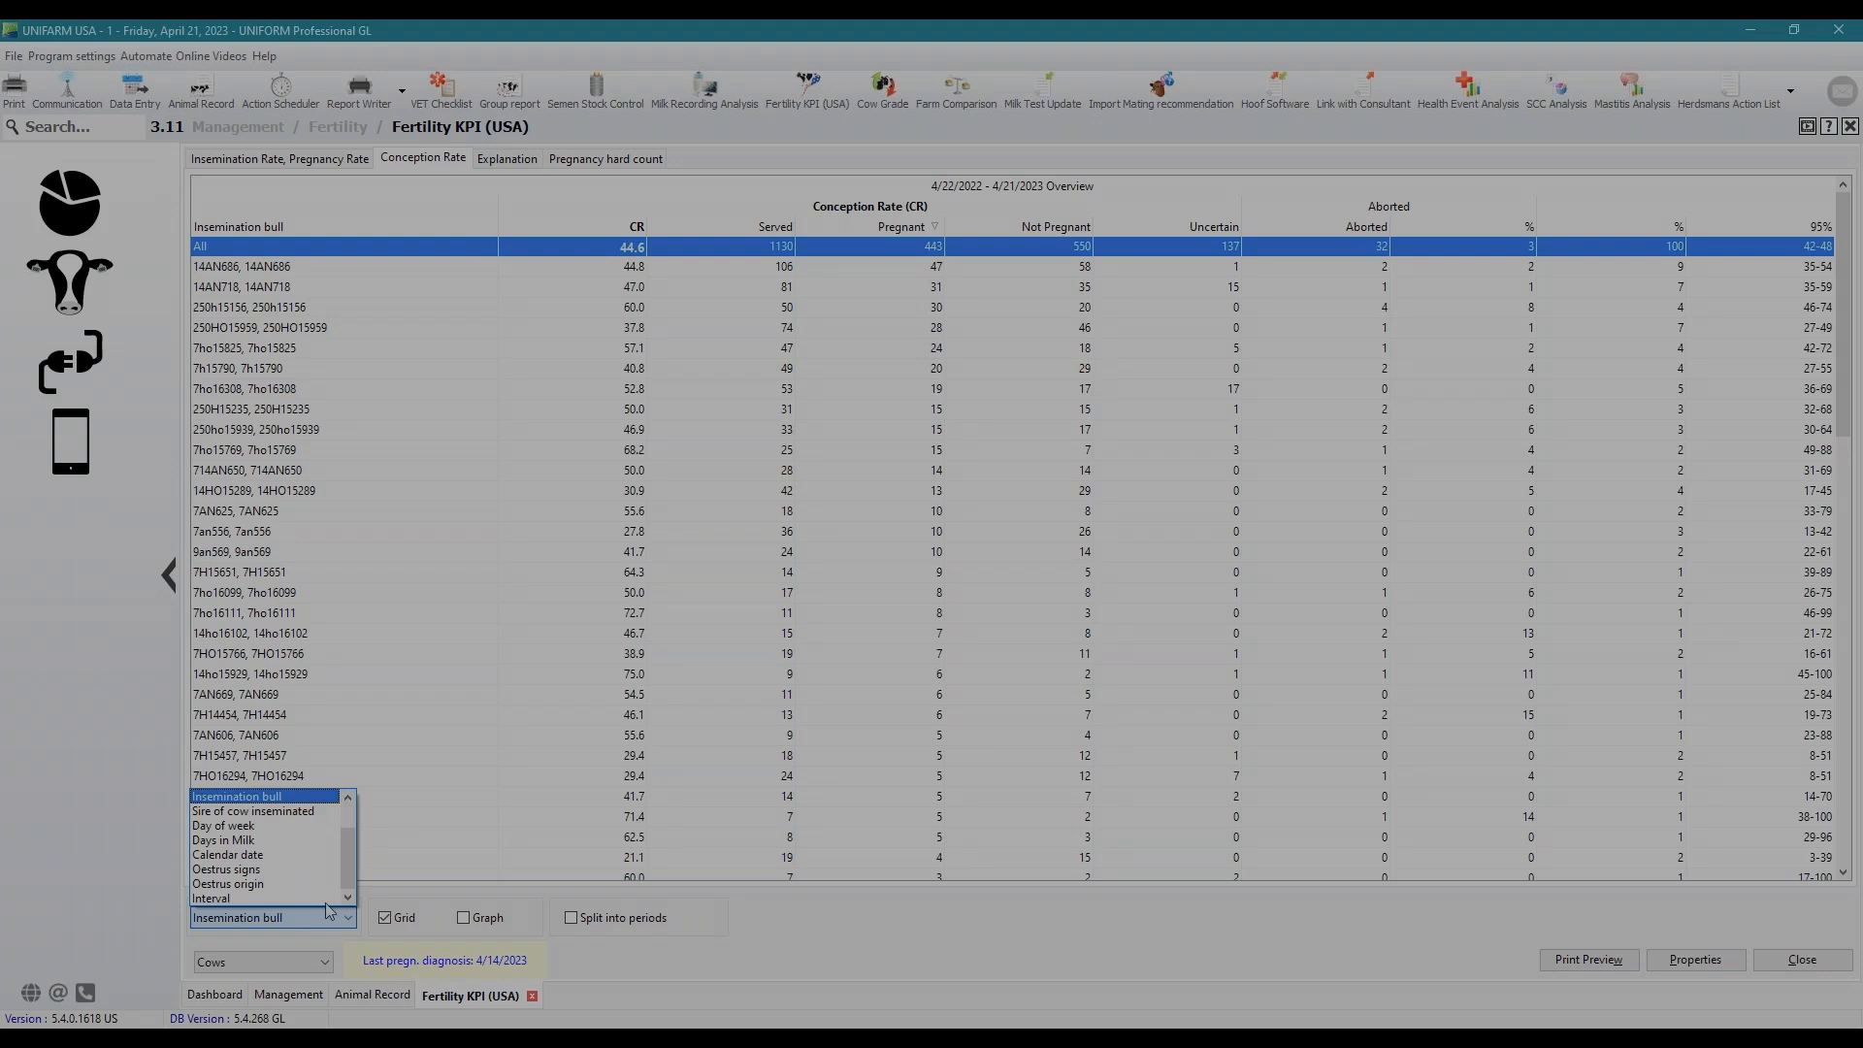
left_click(240, 870)
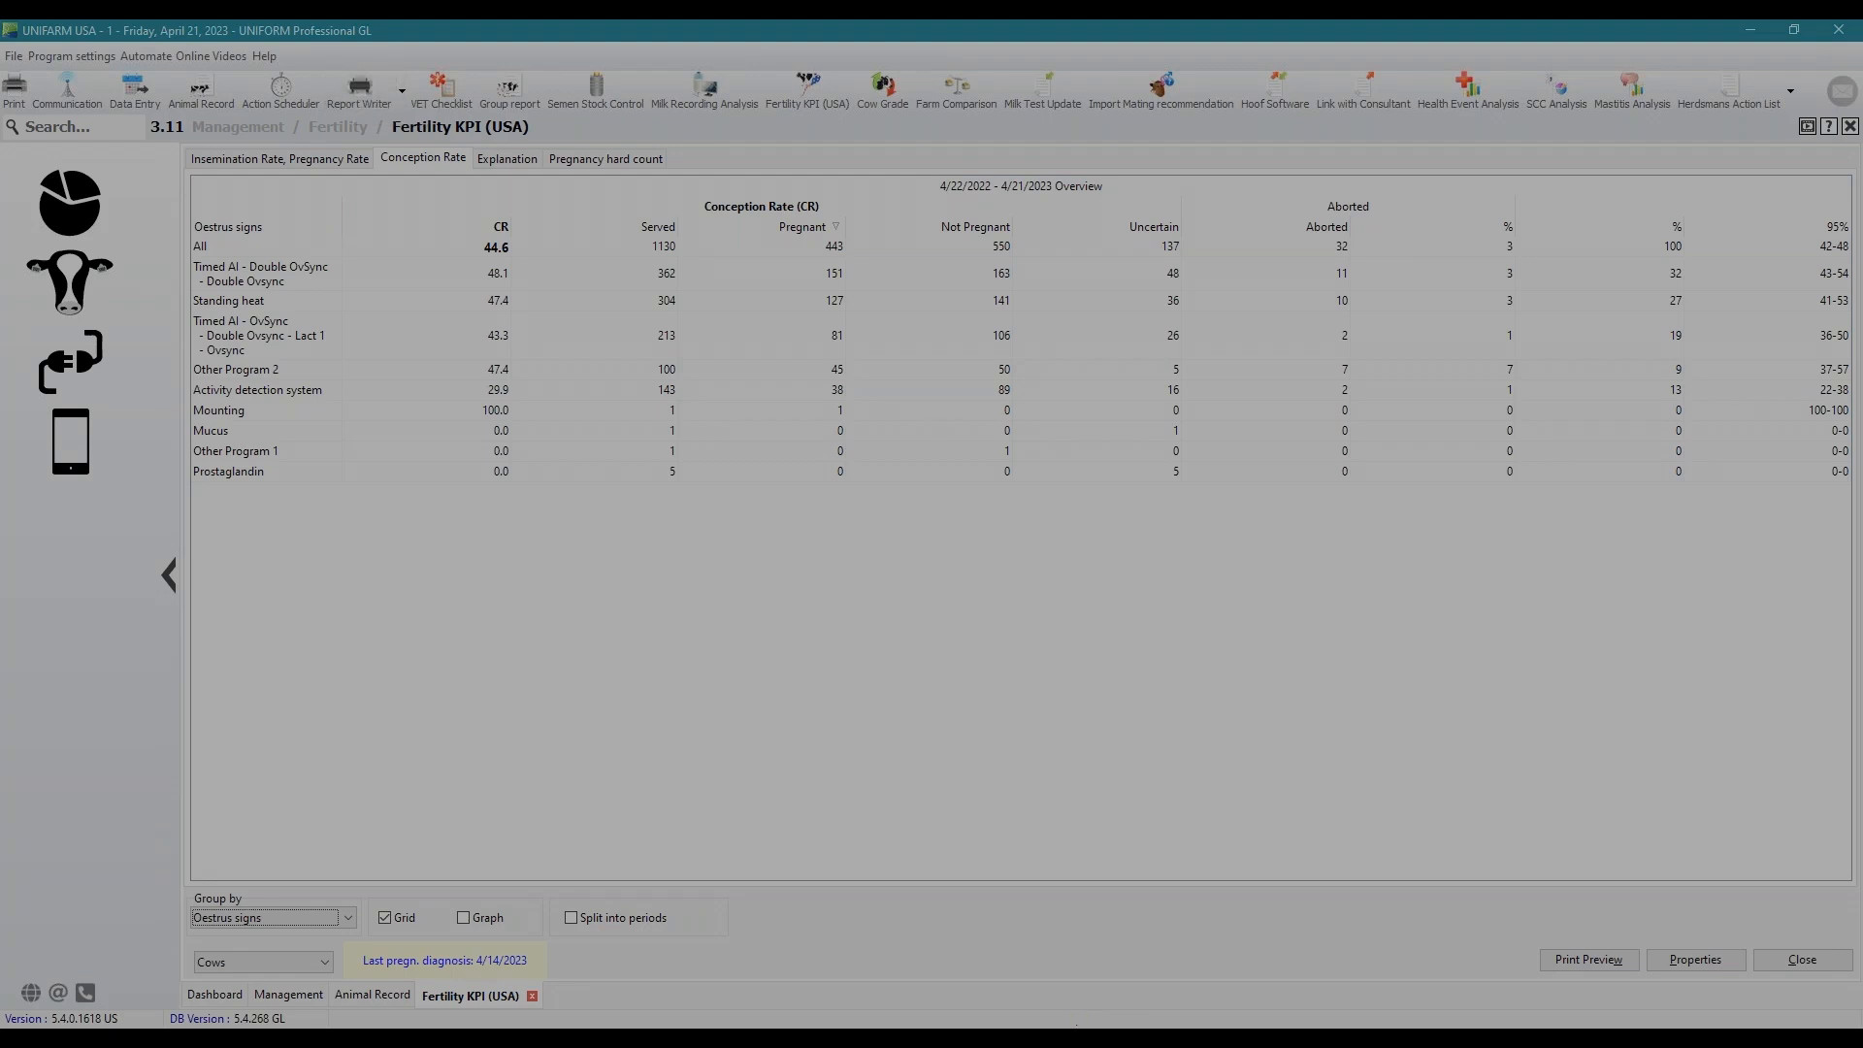
Step: Open the Report Writer and view its menu of saved lists
left_click(364, 97)
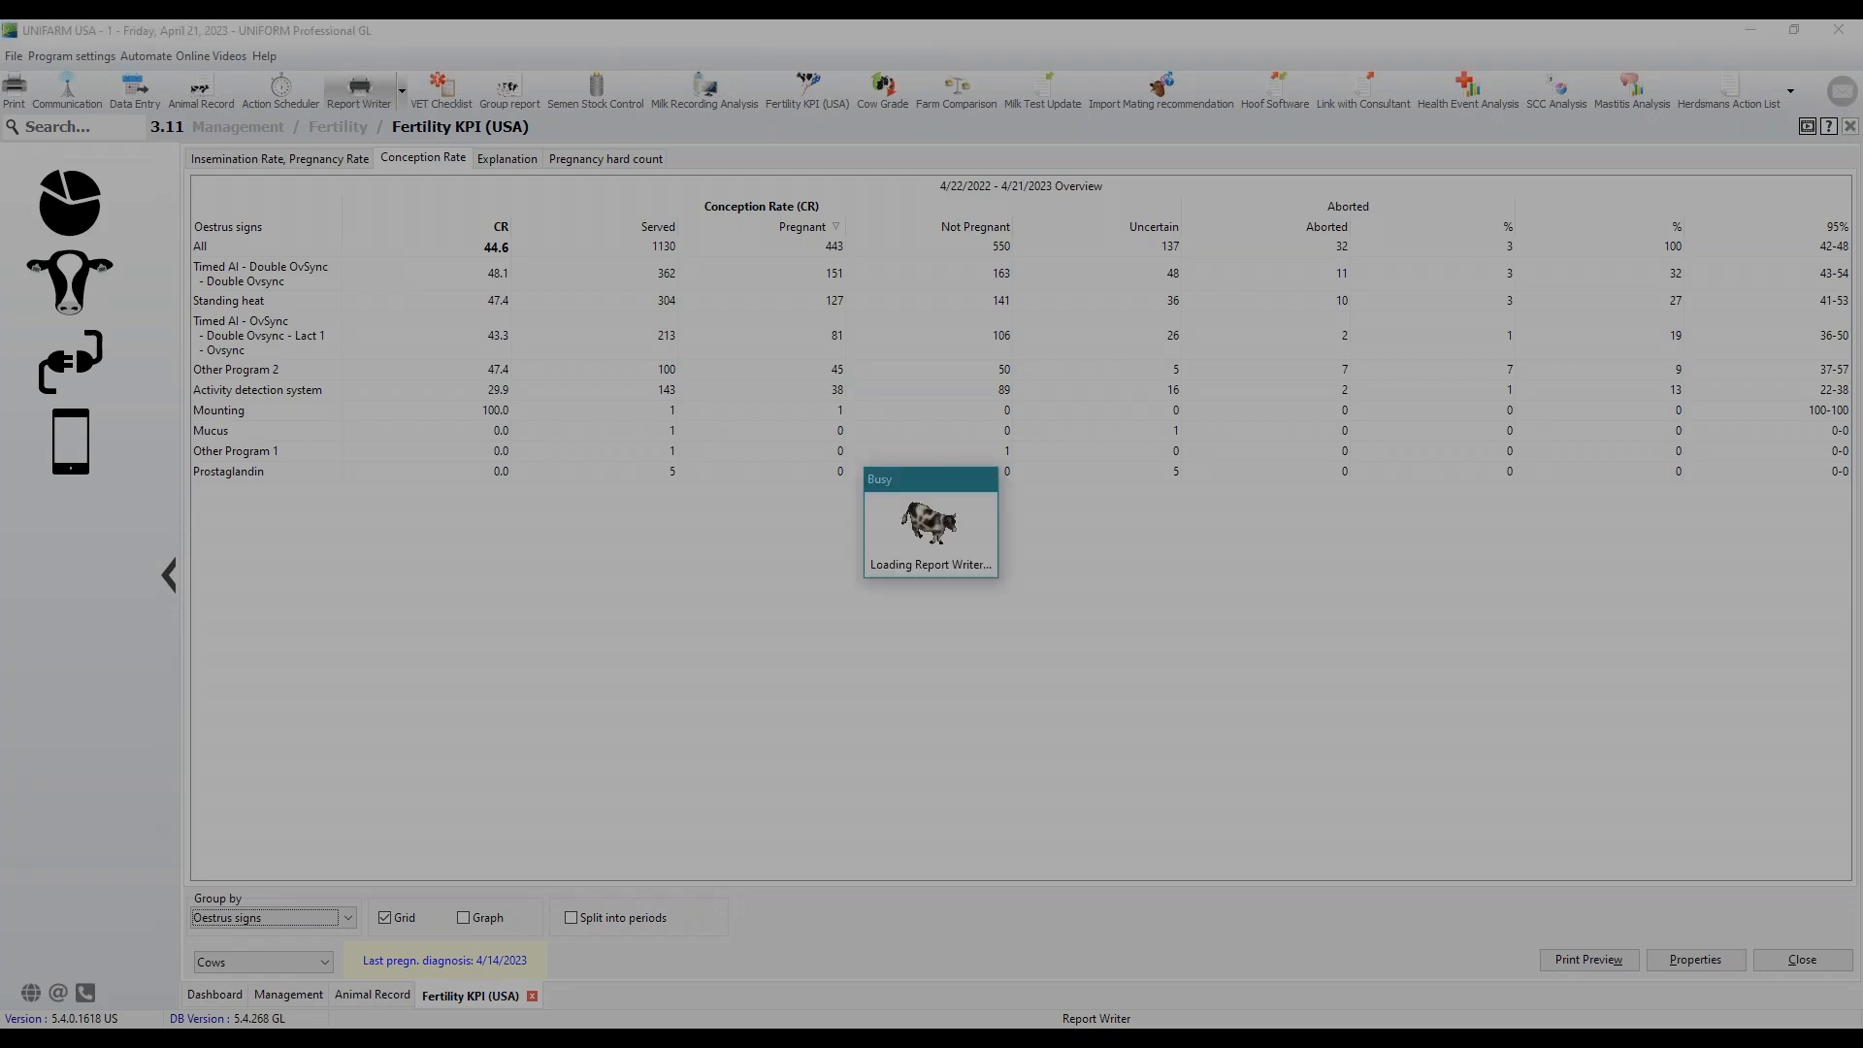
left_click(402, 93)
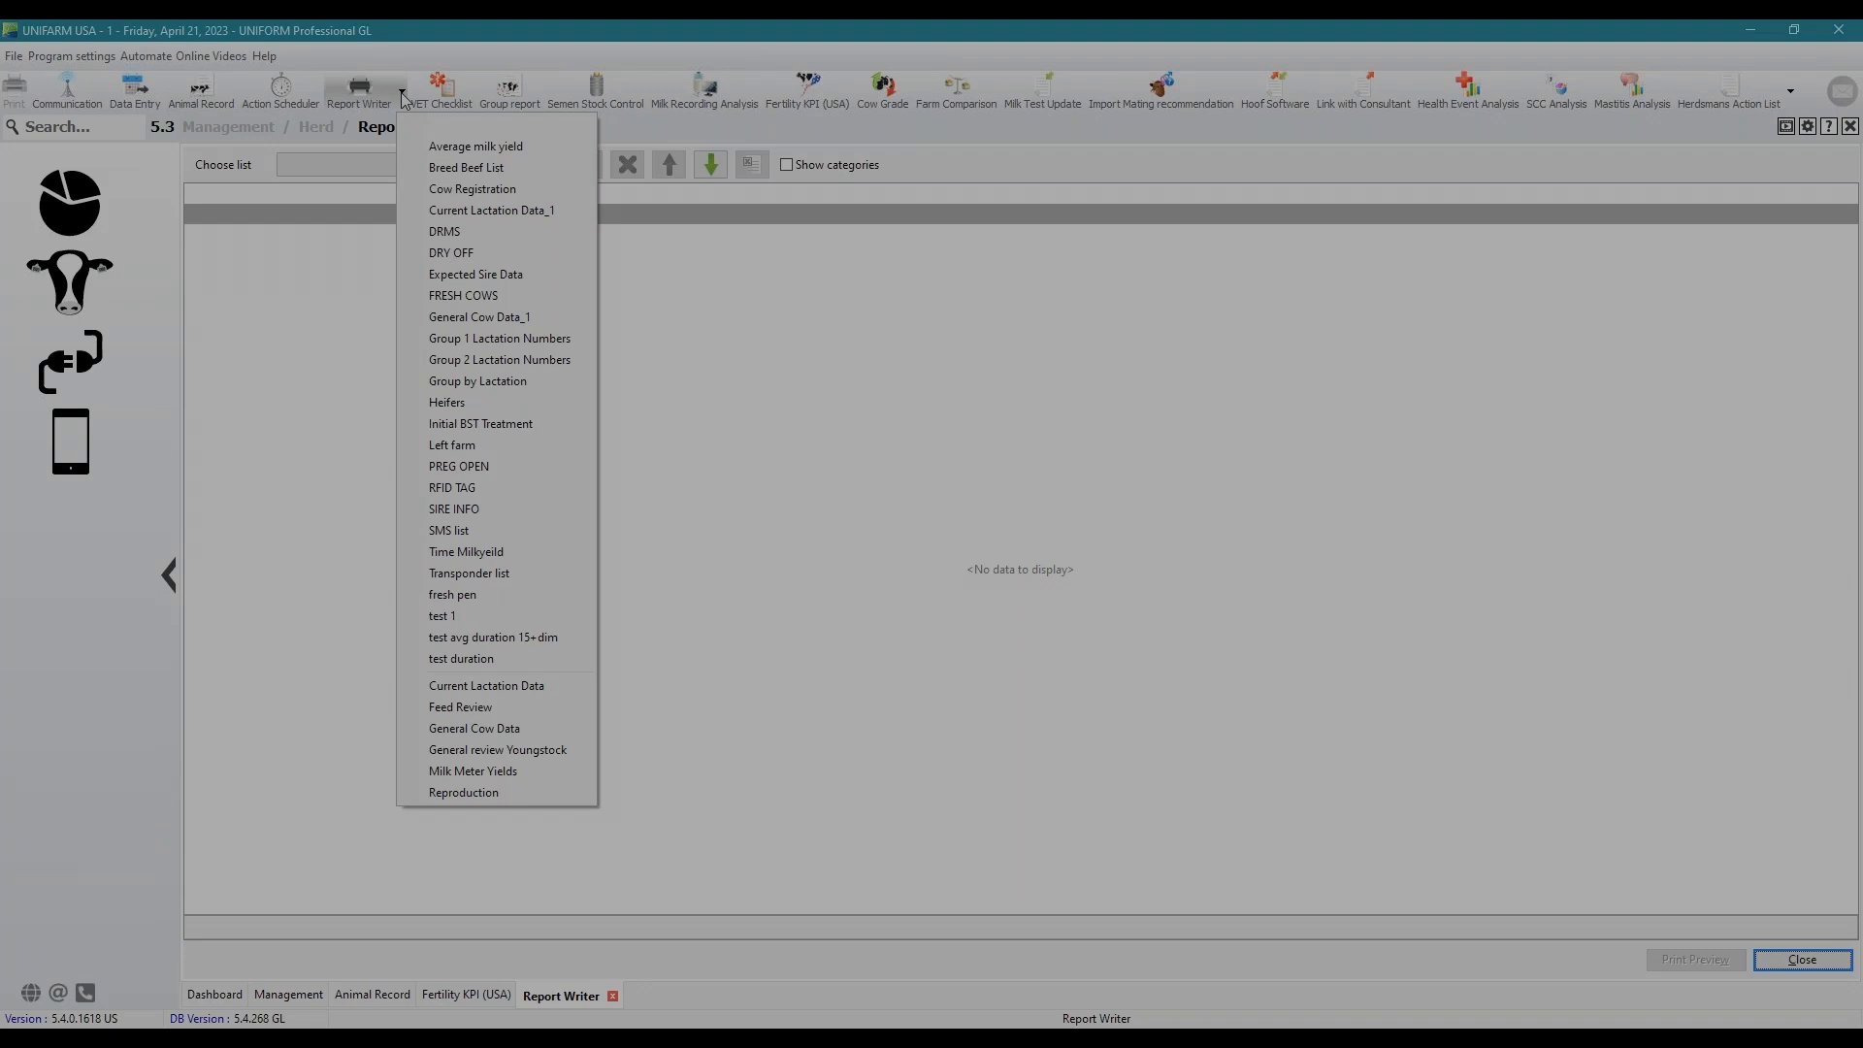
left_click(991, 170)
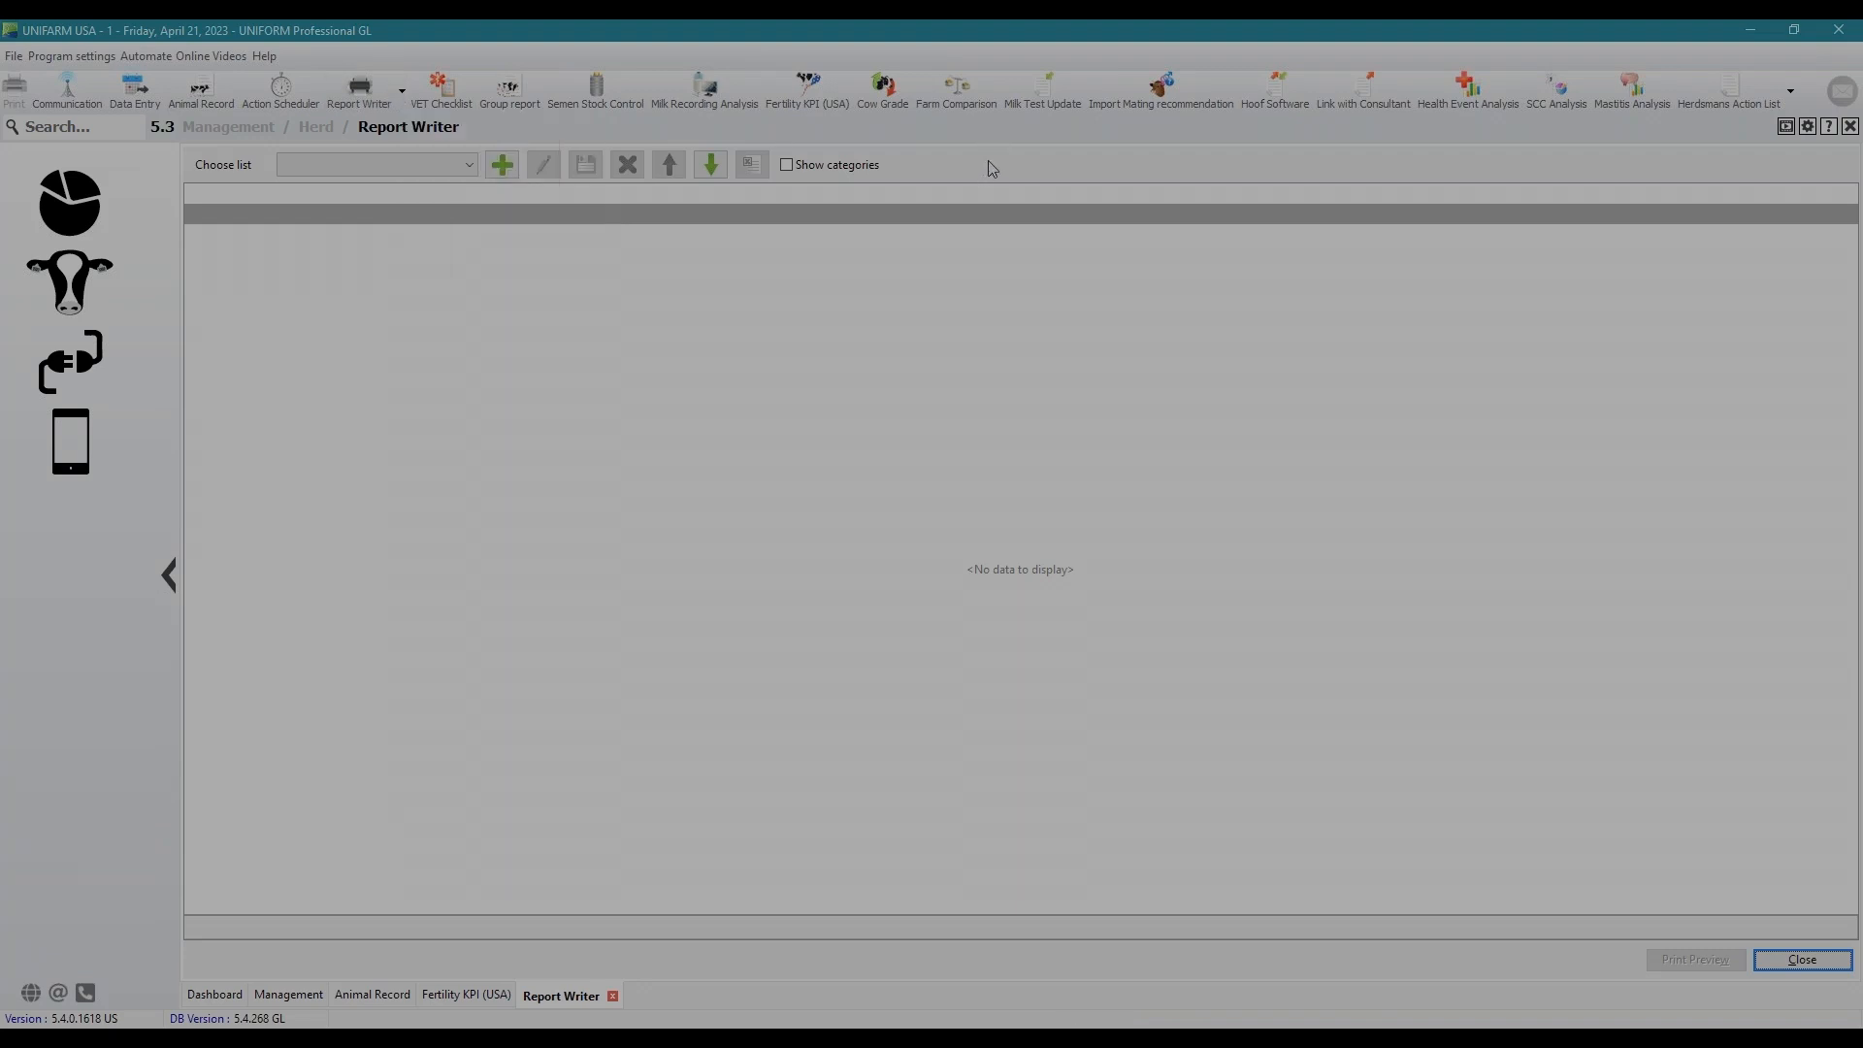
Step: Display the FRESH COWS, Breed Beef List and Current Lactation Data lists one after another
left_click(407, 165)
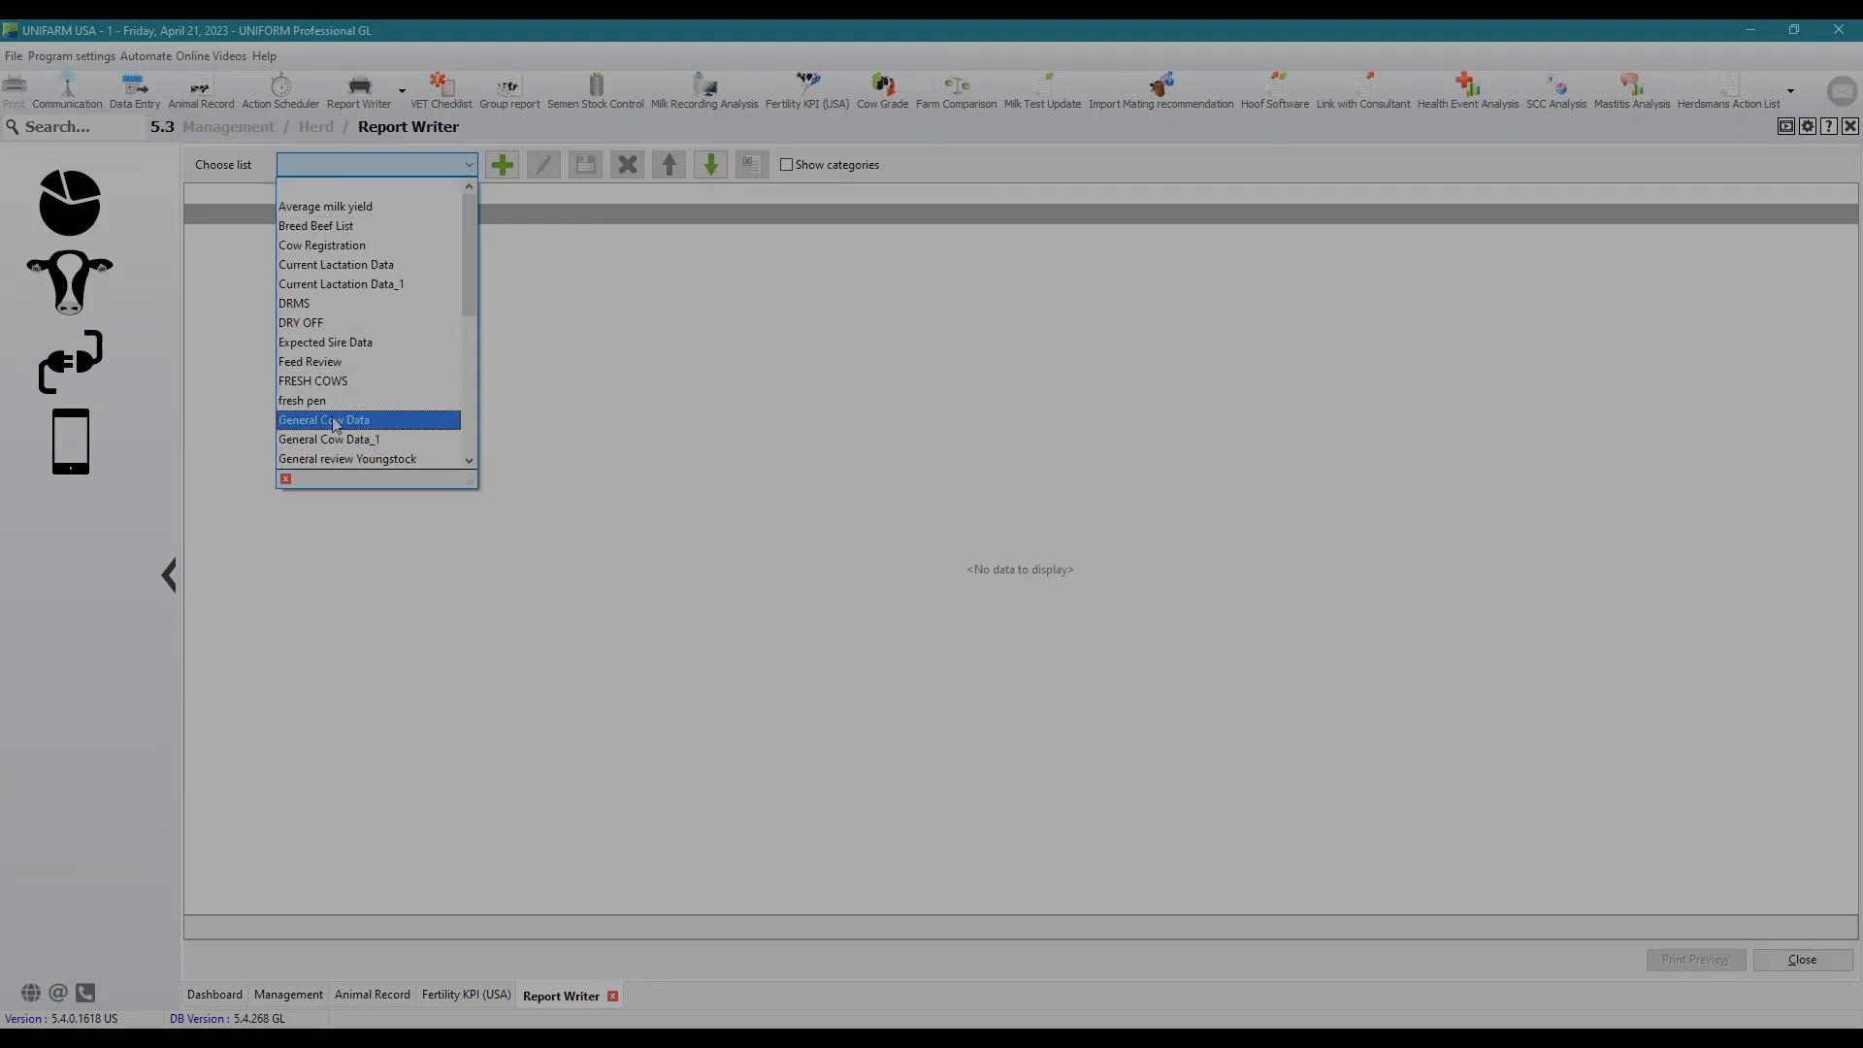
left_click(335, 382)
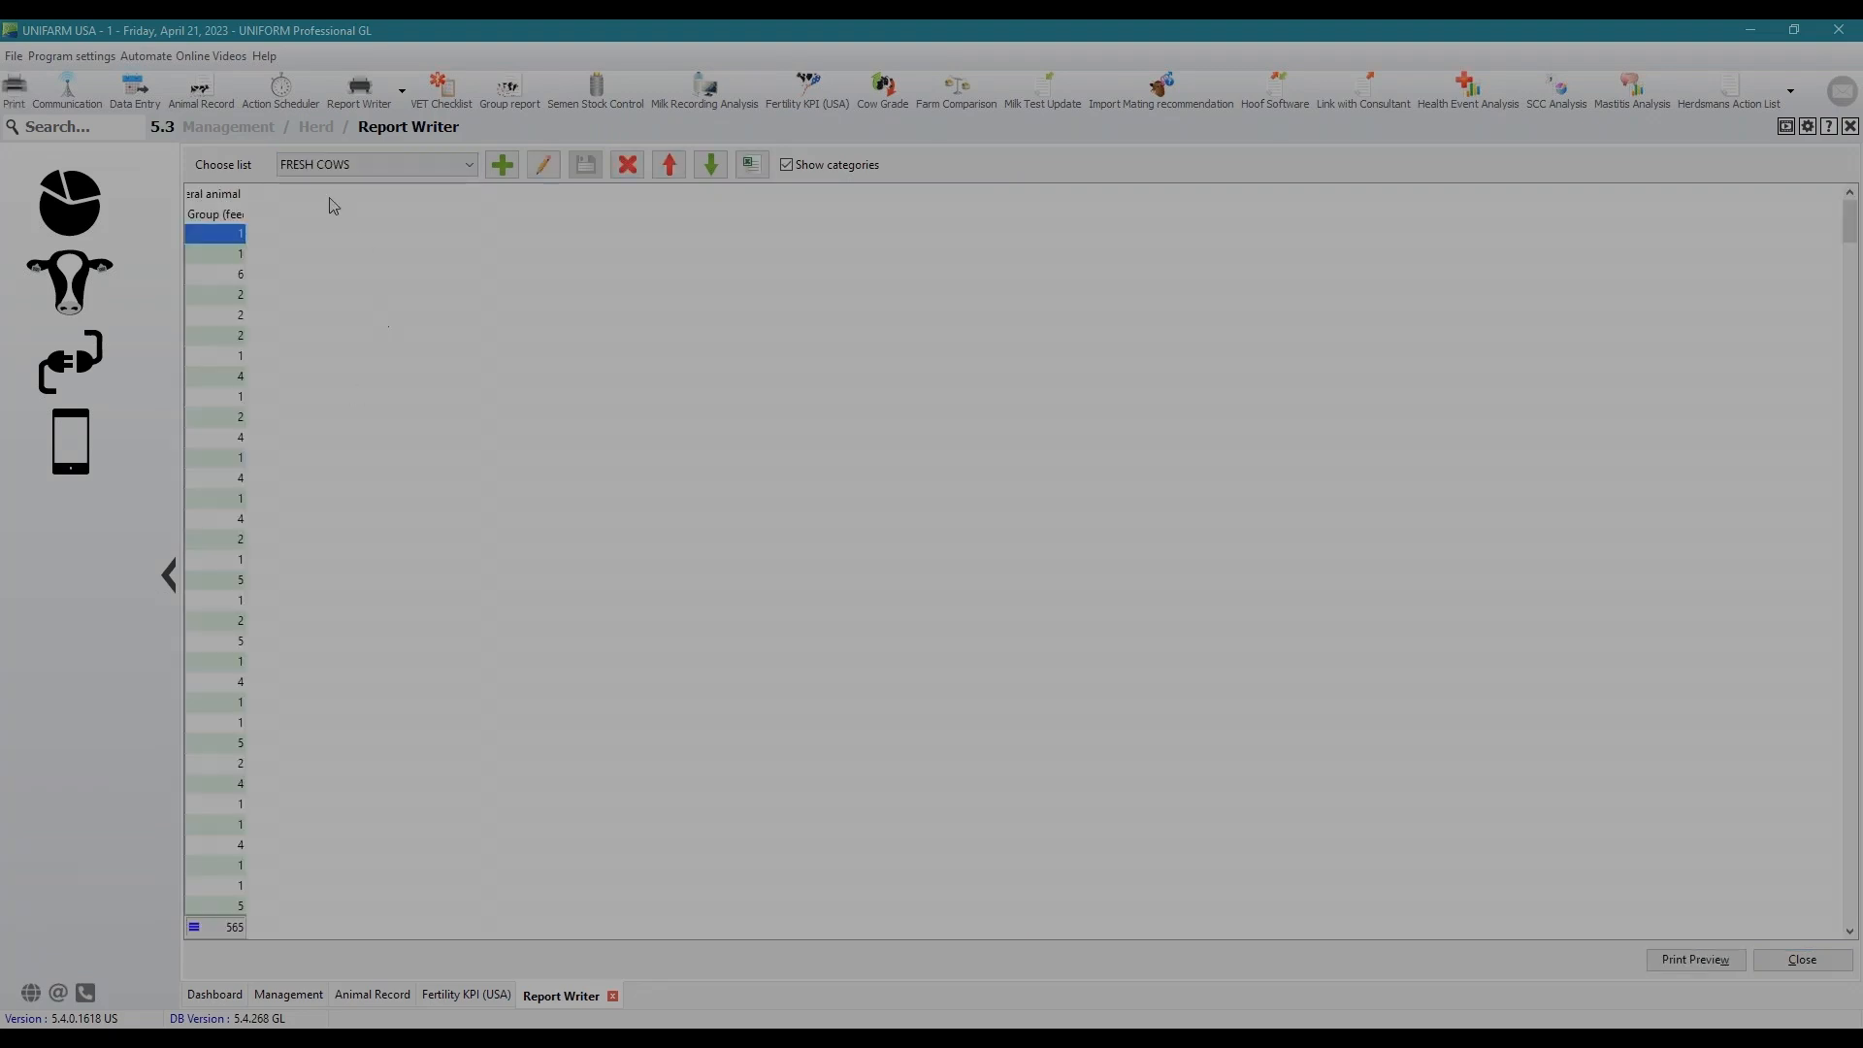
left_click(456, 165)
left_click(358, 232)
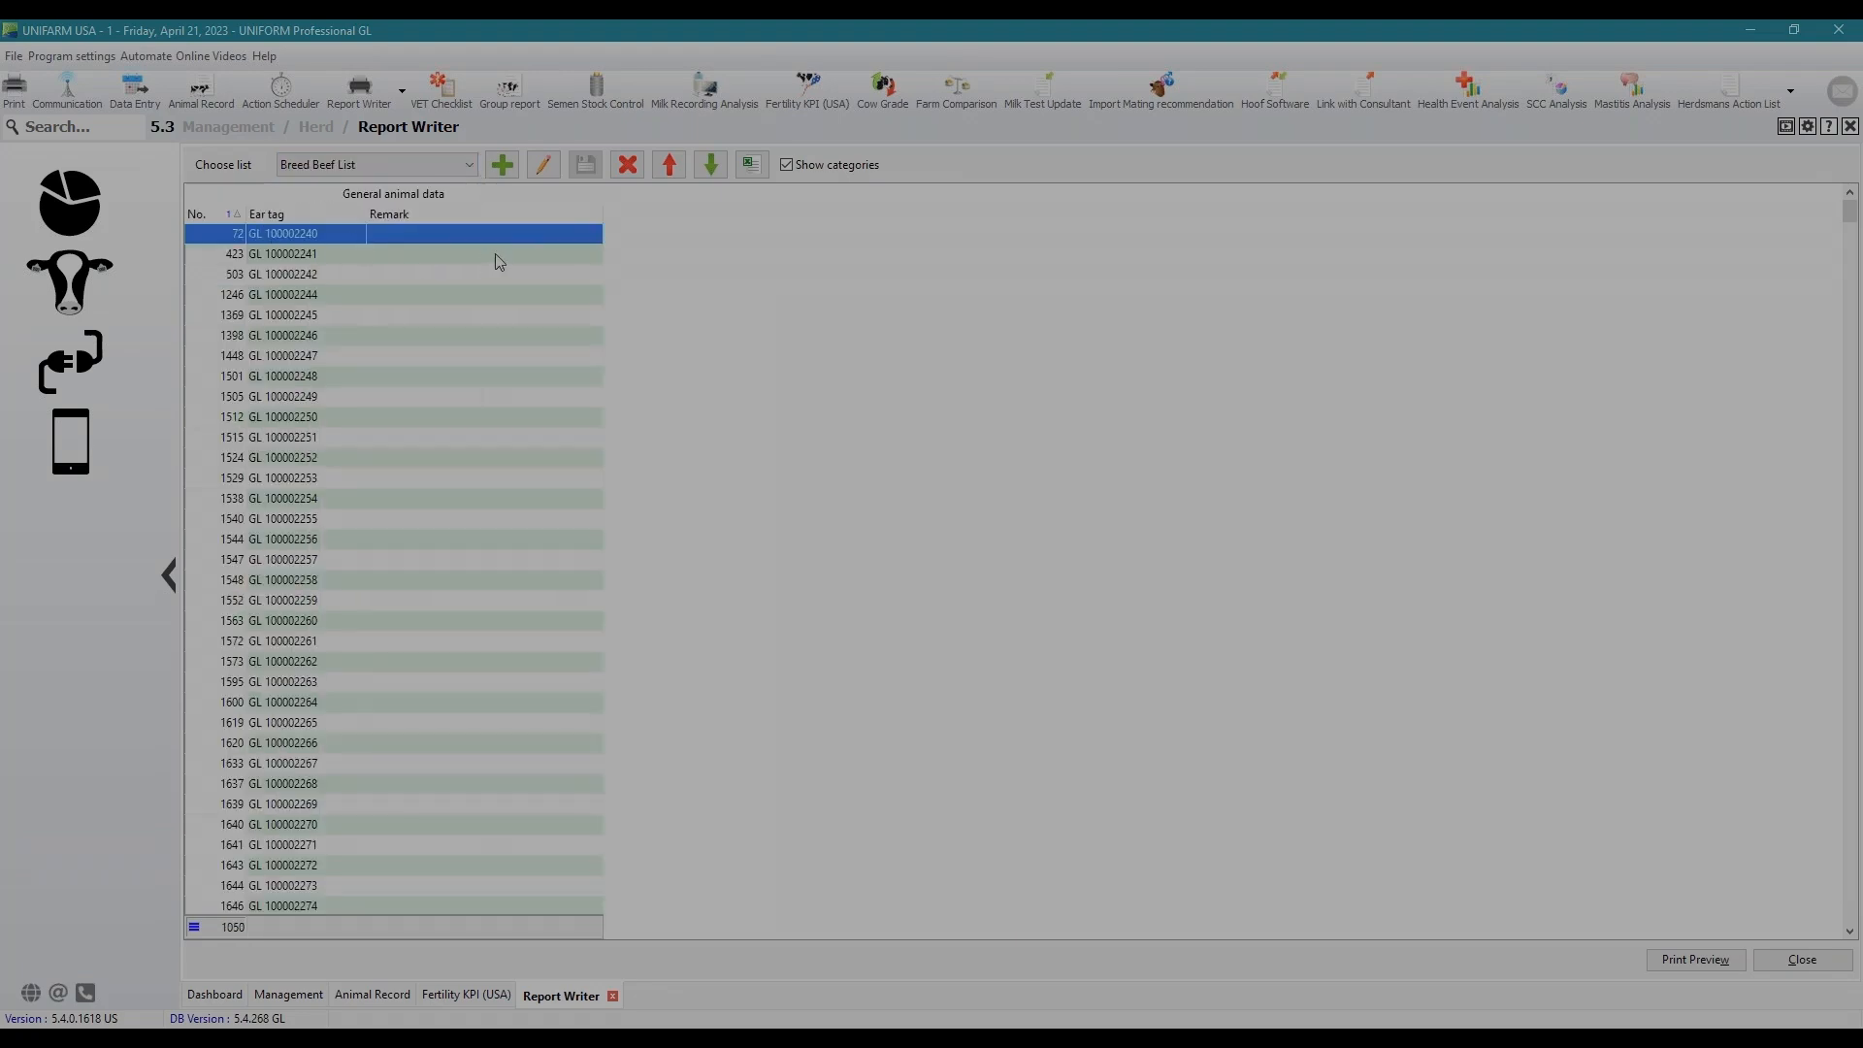
left_click(472, 171)
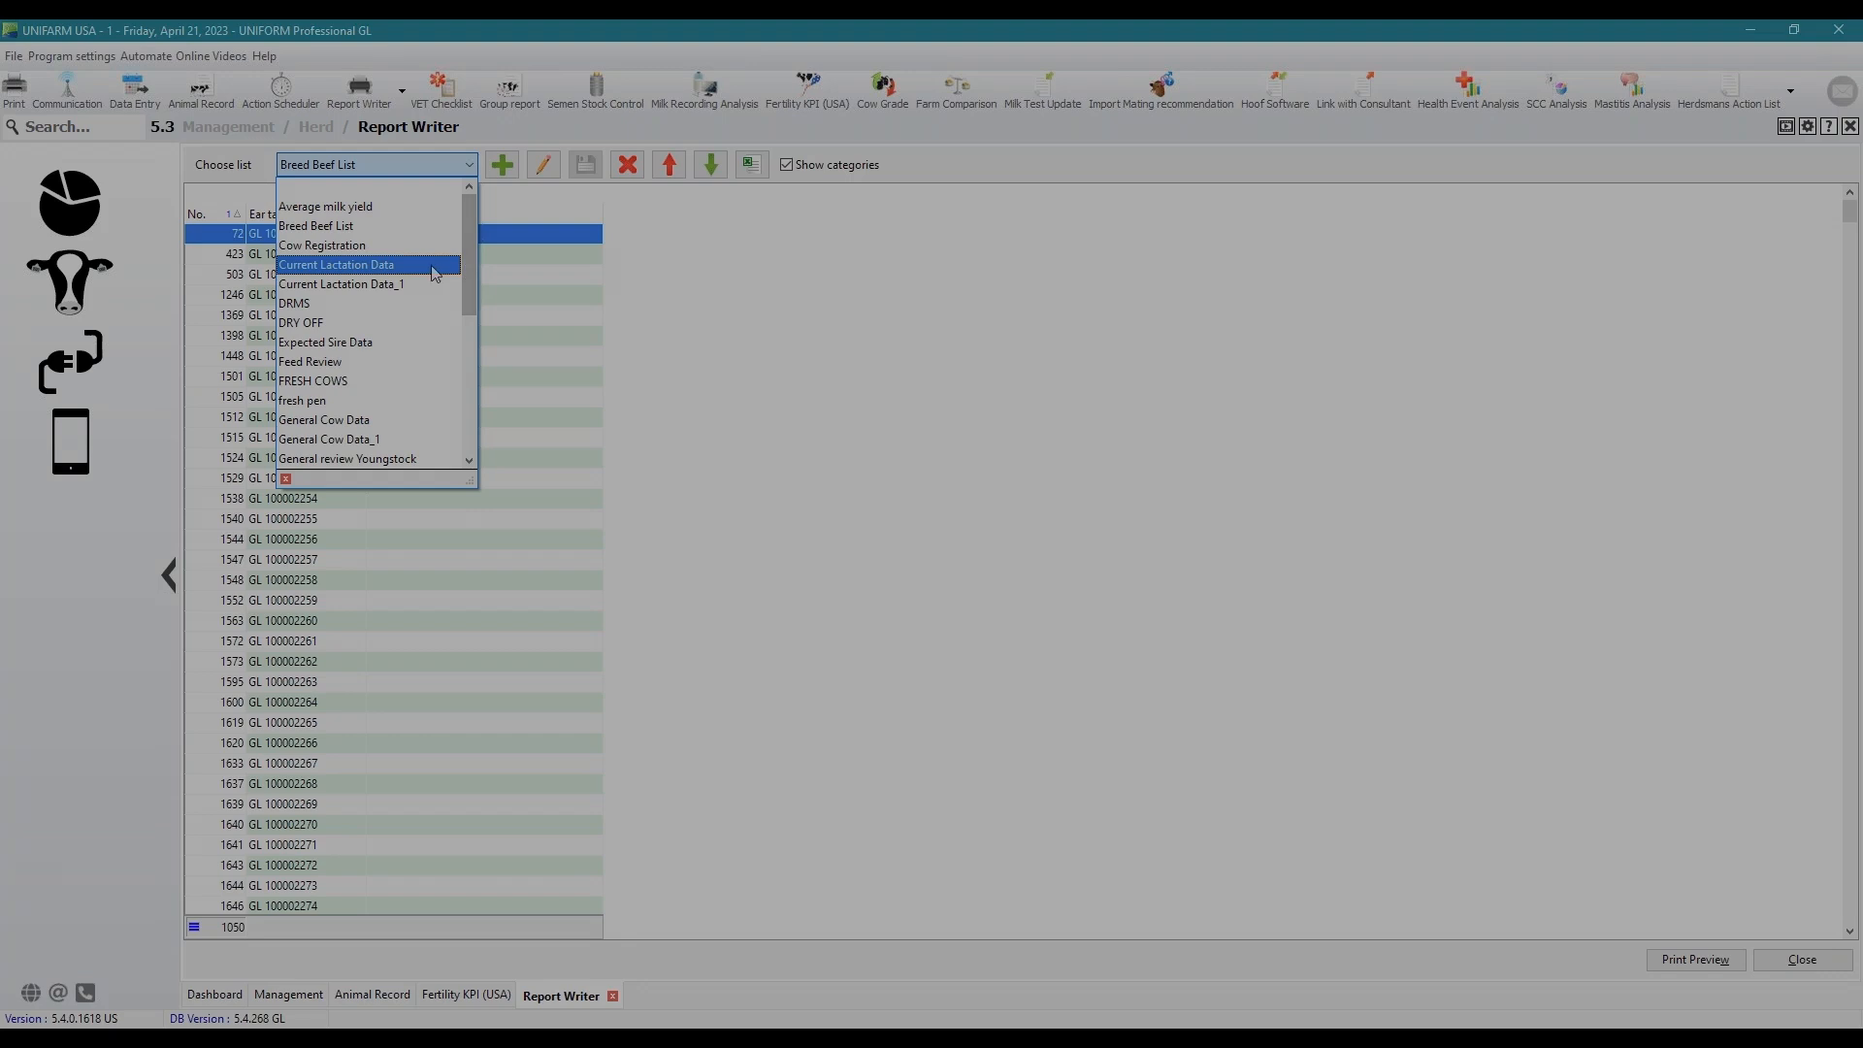
left_click(434, 272)
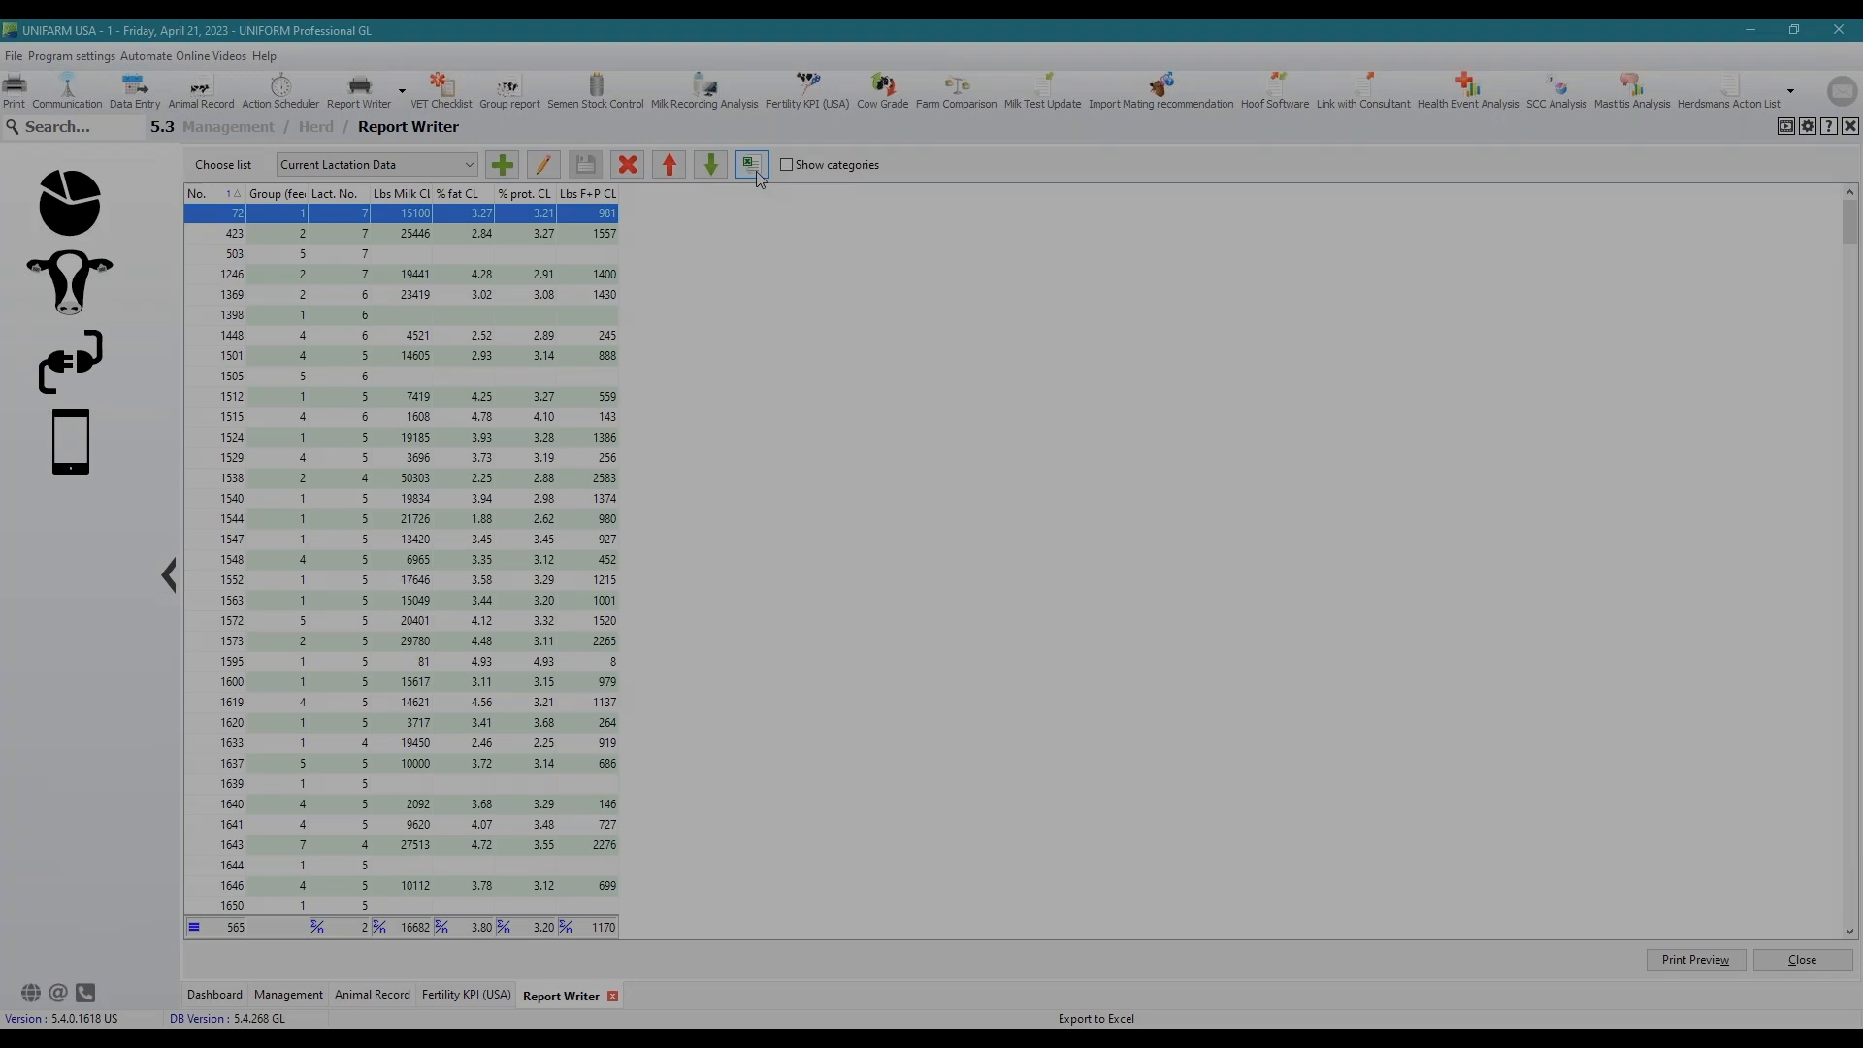
Step: Open the Current Lactation Data list for editing and browse the available items by category, including Last Milk test, Last completed lactation and All
left_click(544, 170)
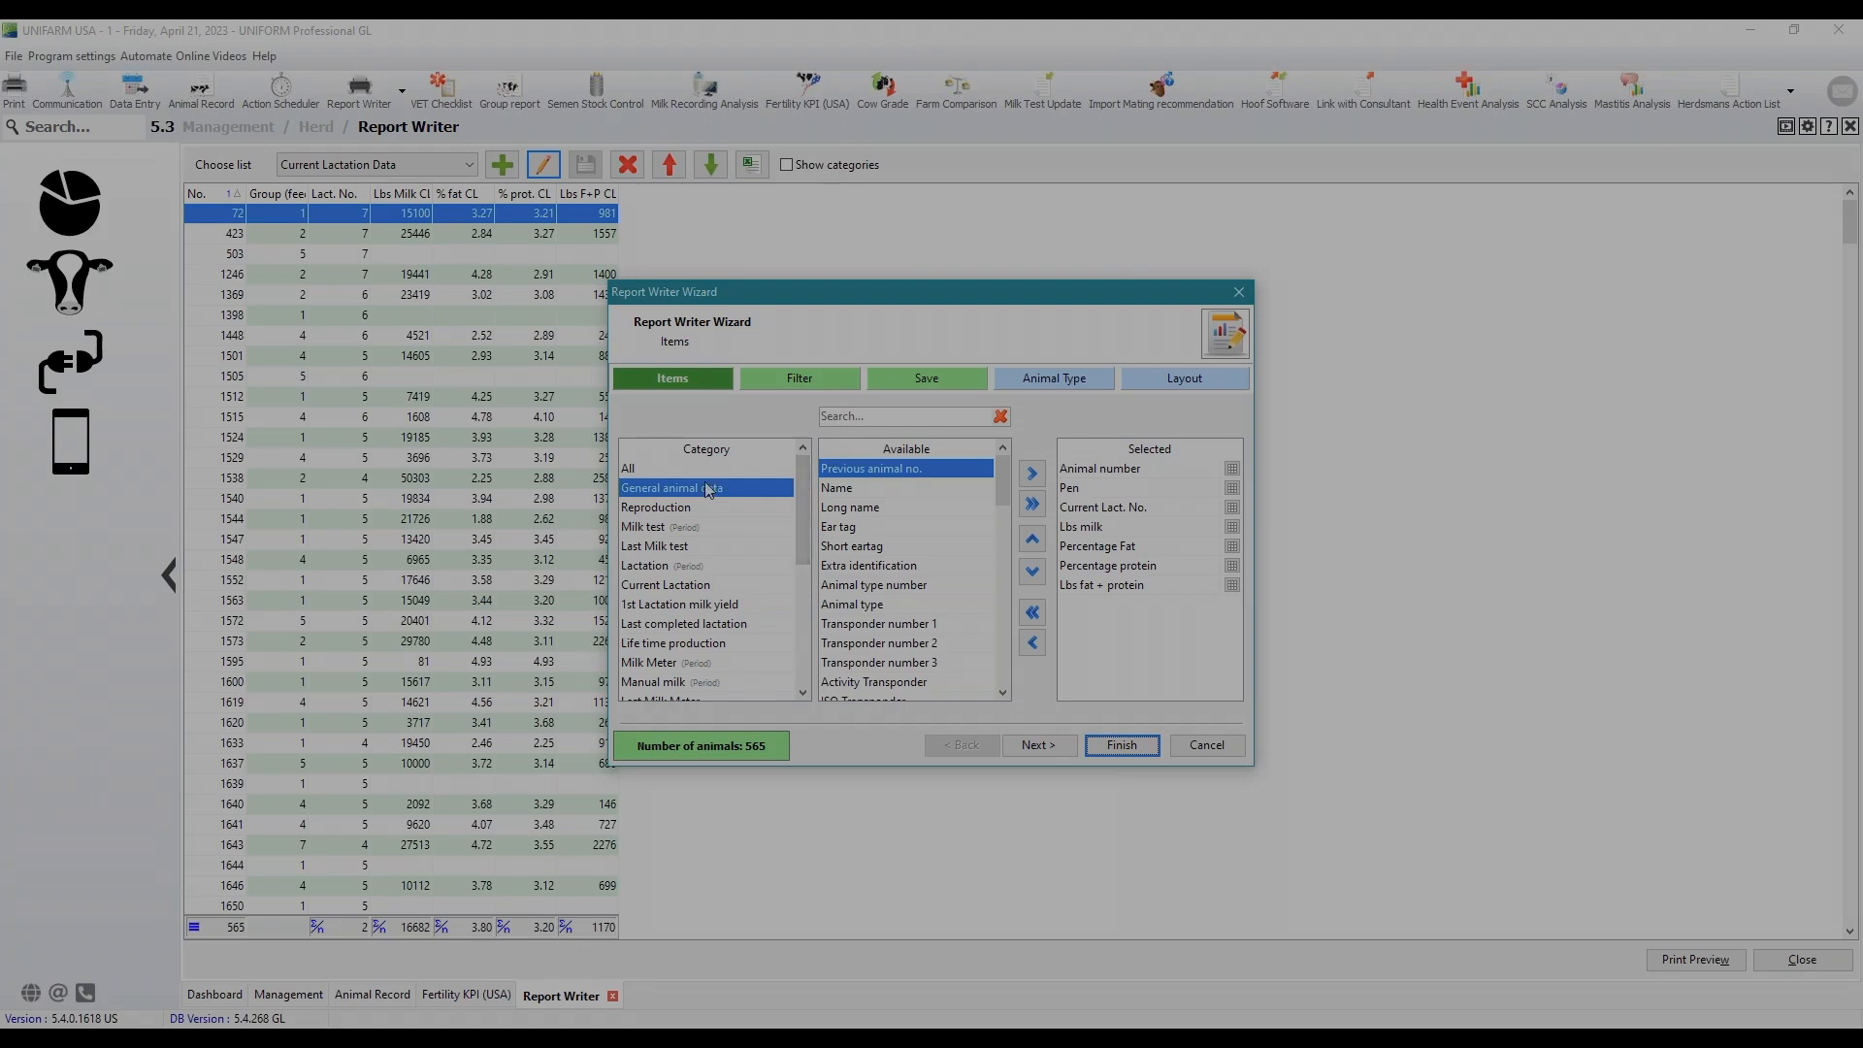
left_click(693, 545)
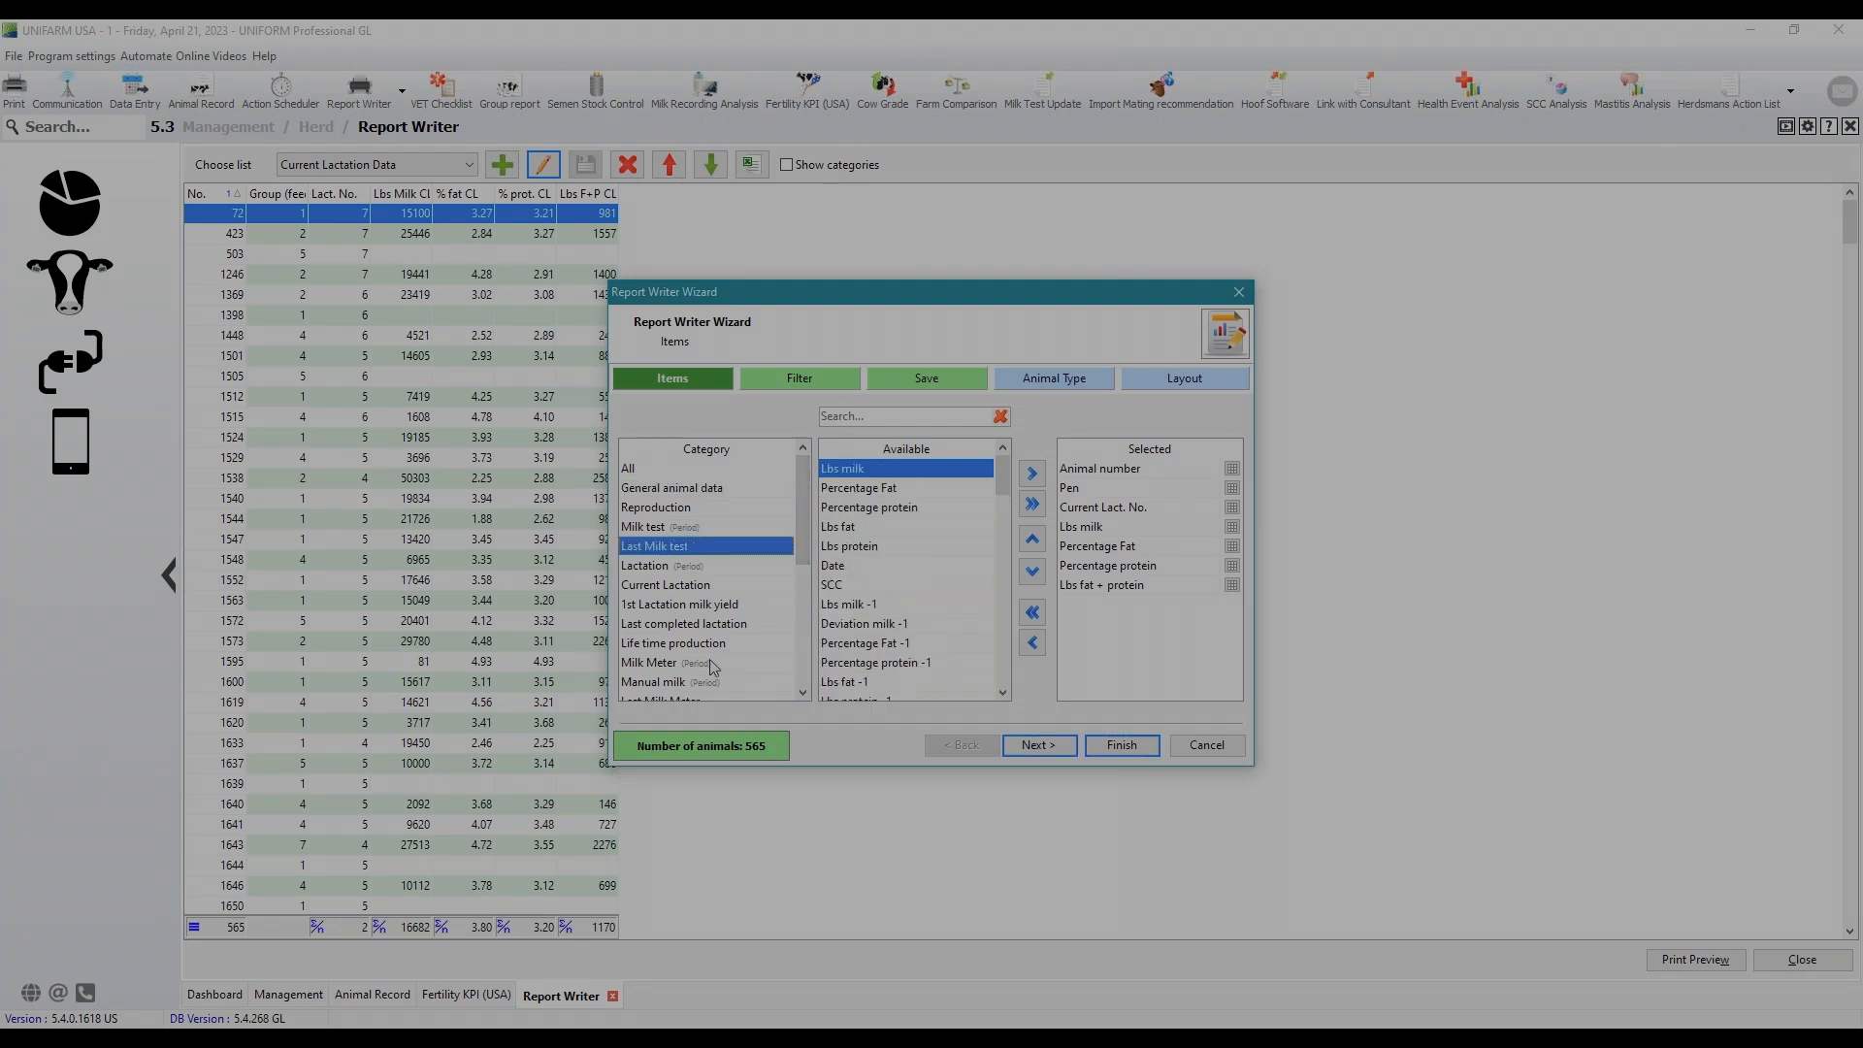
left_click(679, 624)
scroll(696, 640, "down", 5)
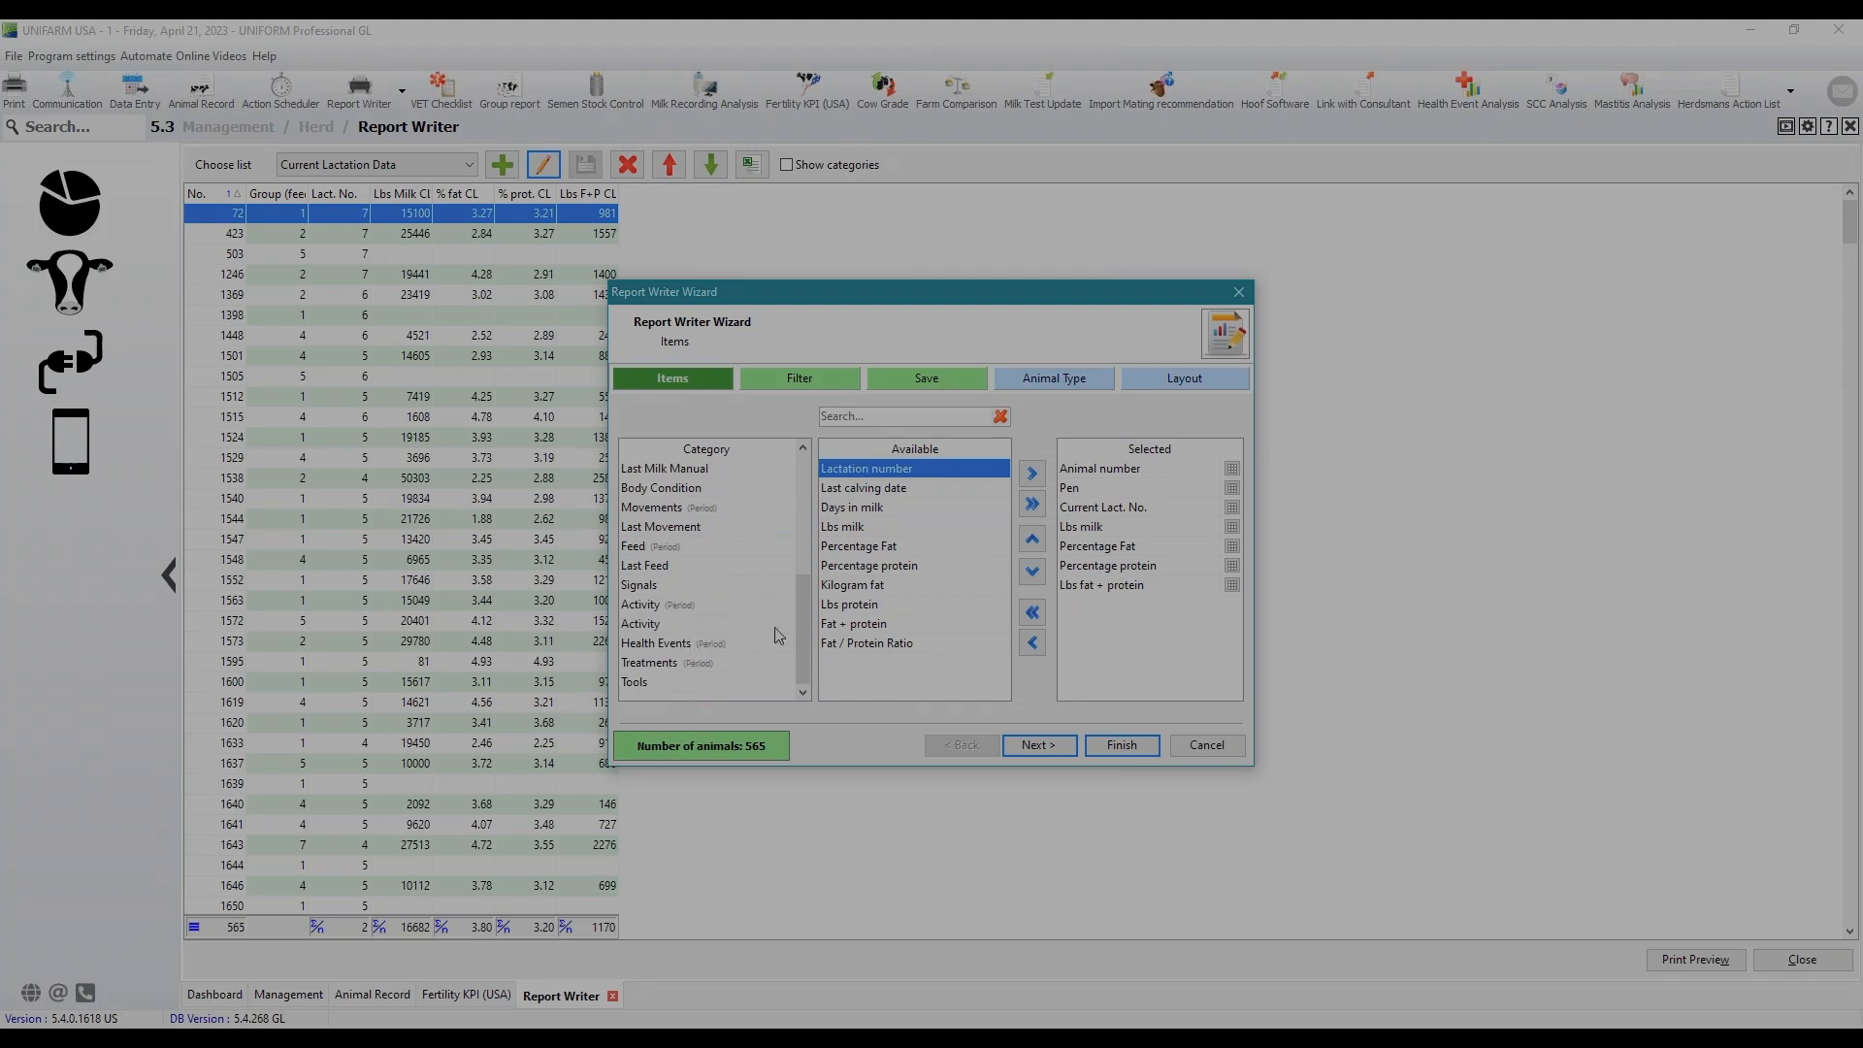
left_click_drag(805, 607, 805, 493)
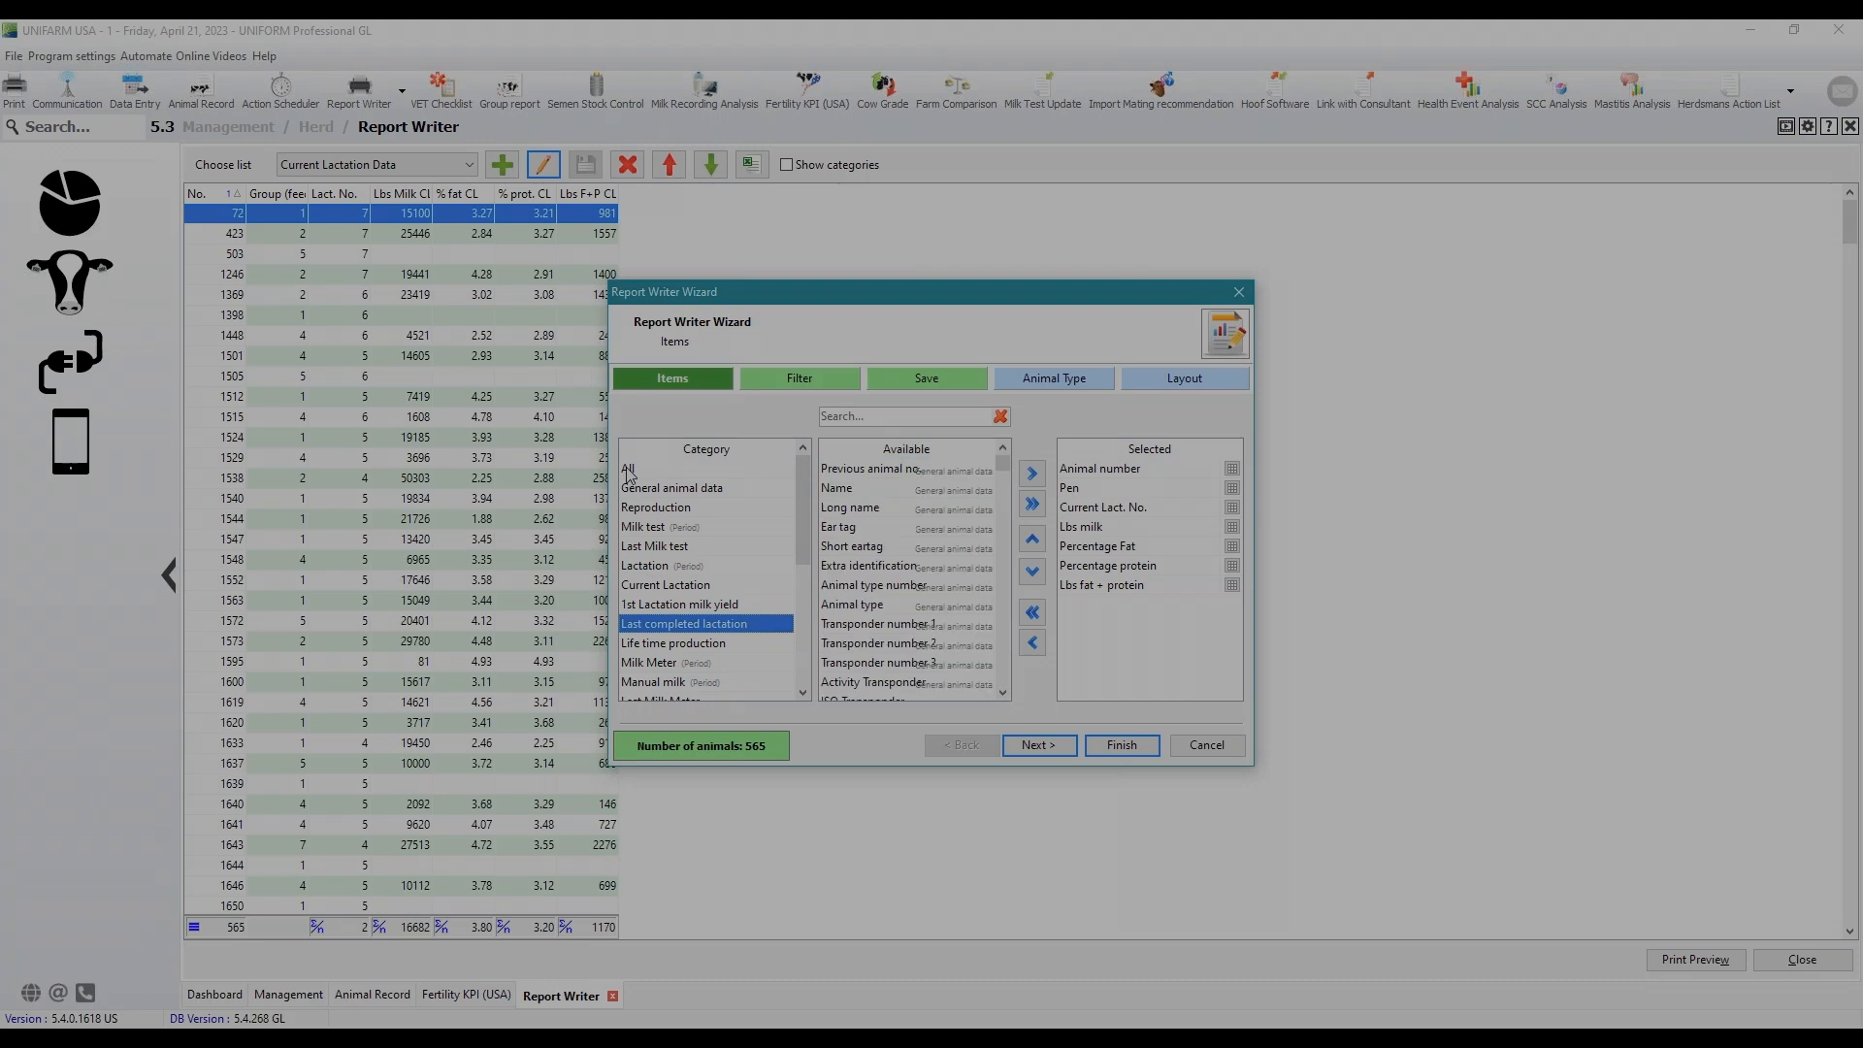
left_click(656, 470)
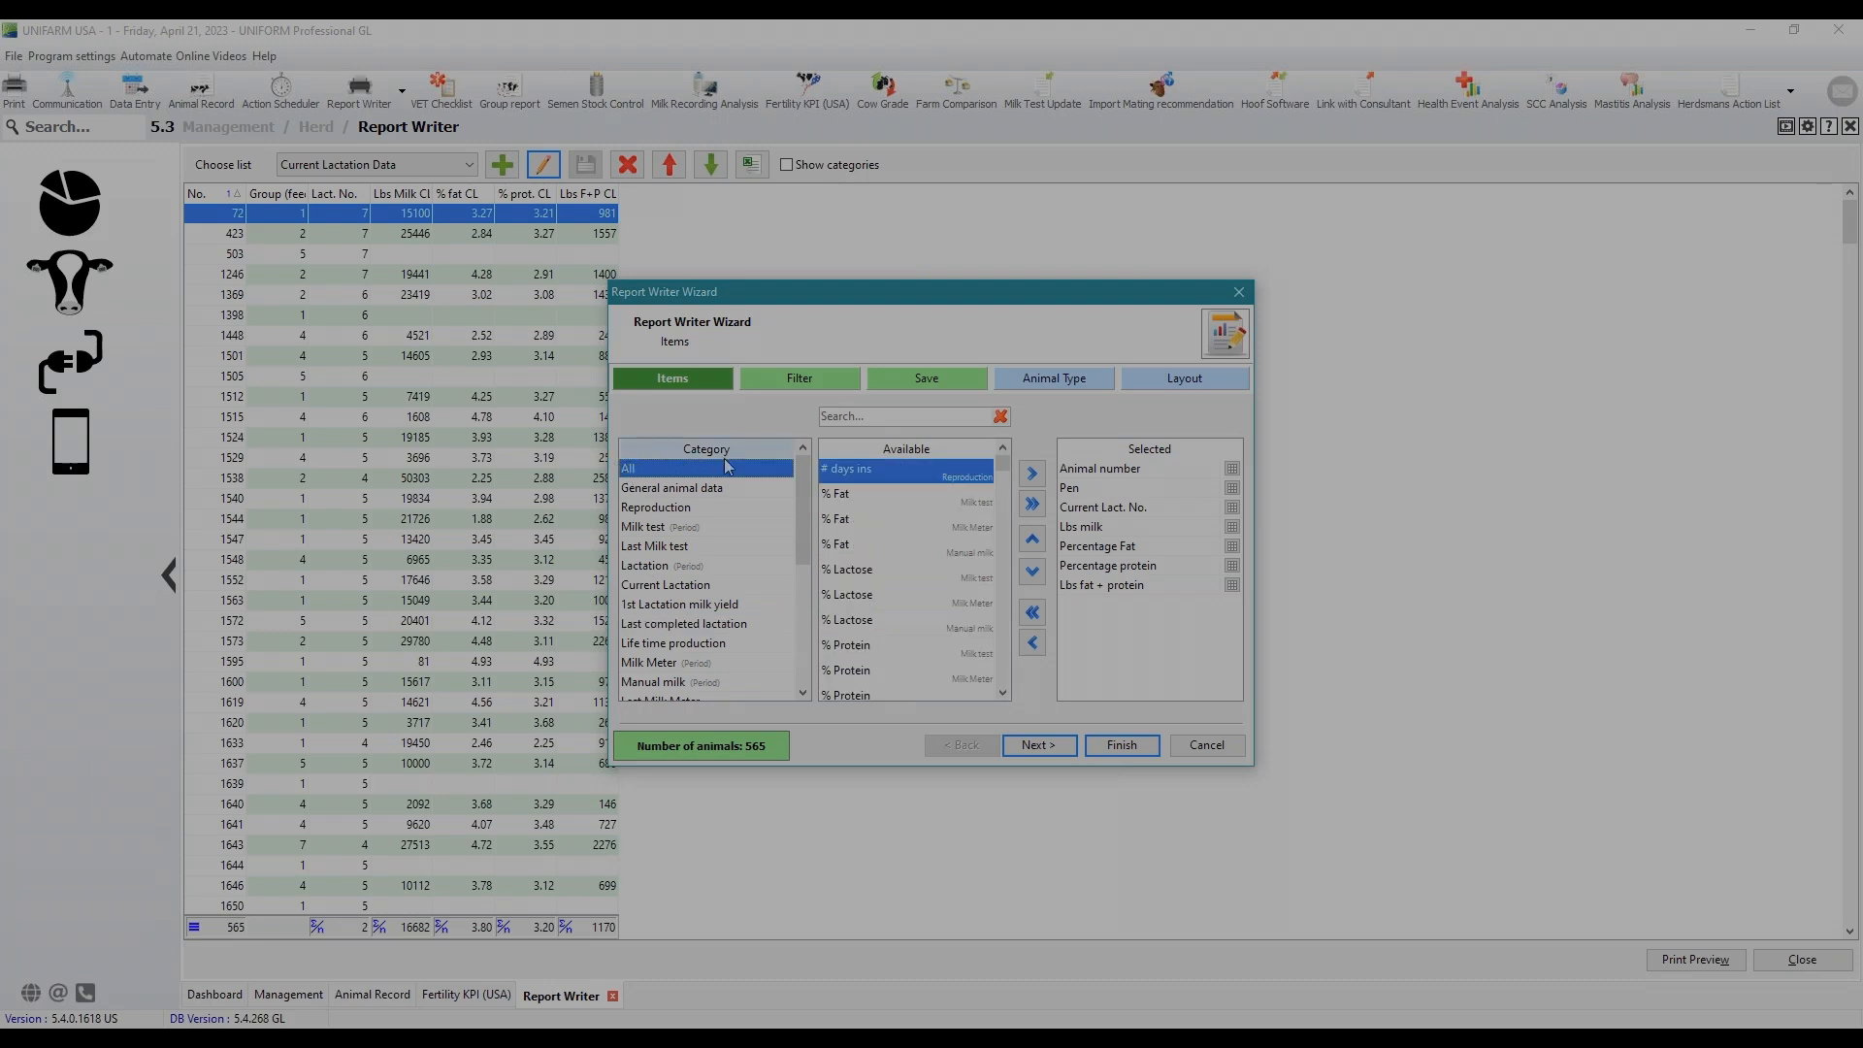
Step: Look at the Milk test items and add Calving Date from the Lactation category to the selected items
left_click(655, 527)
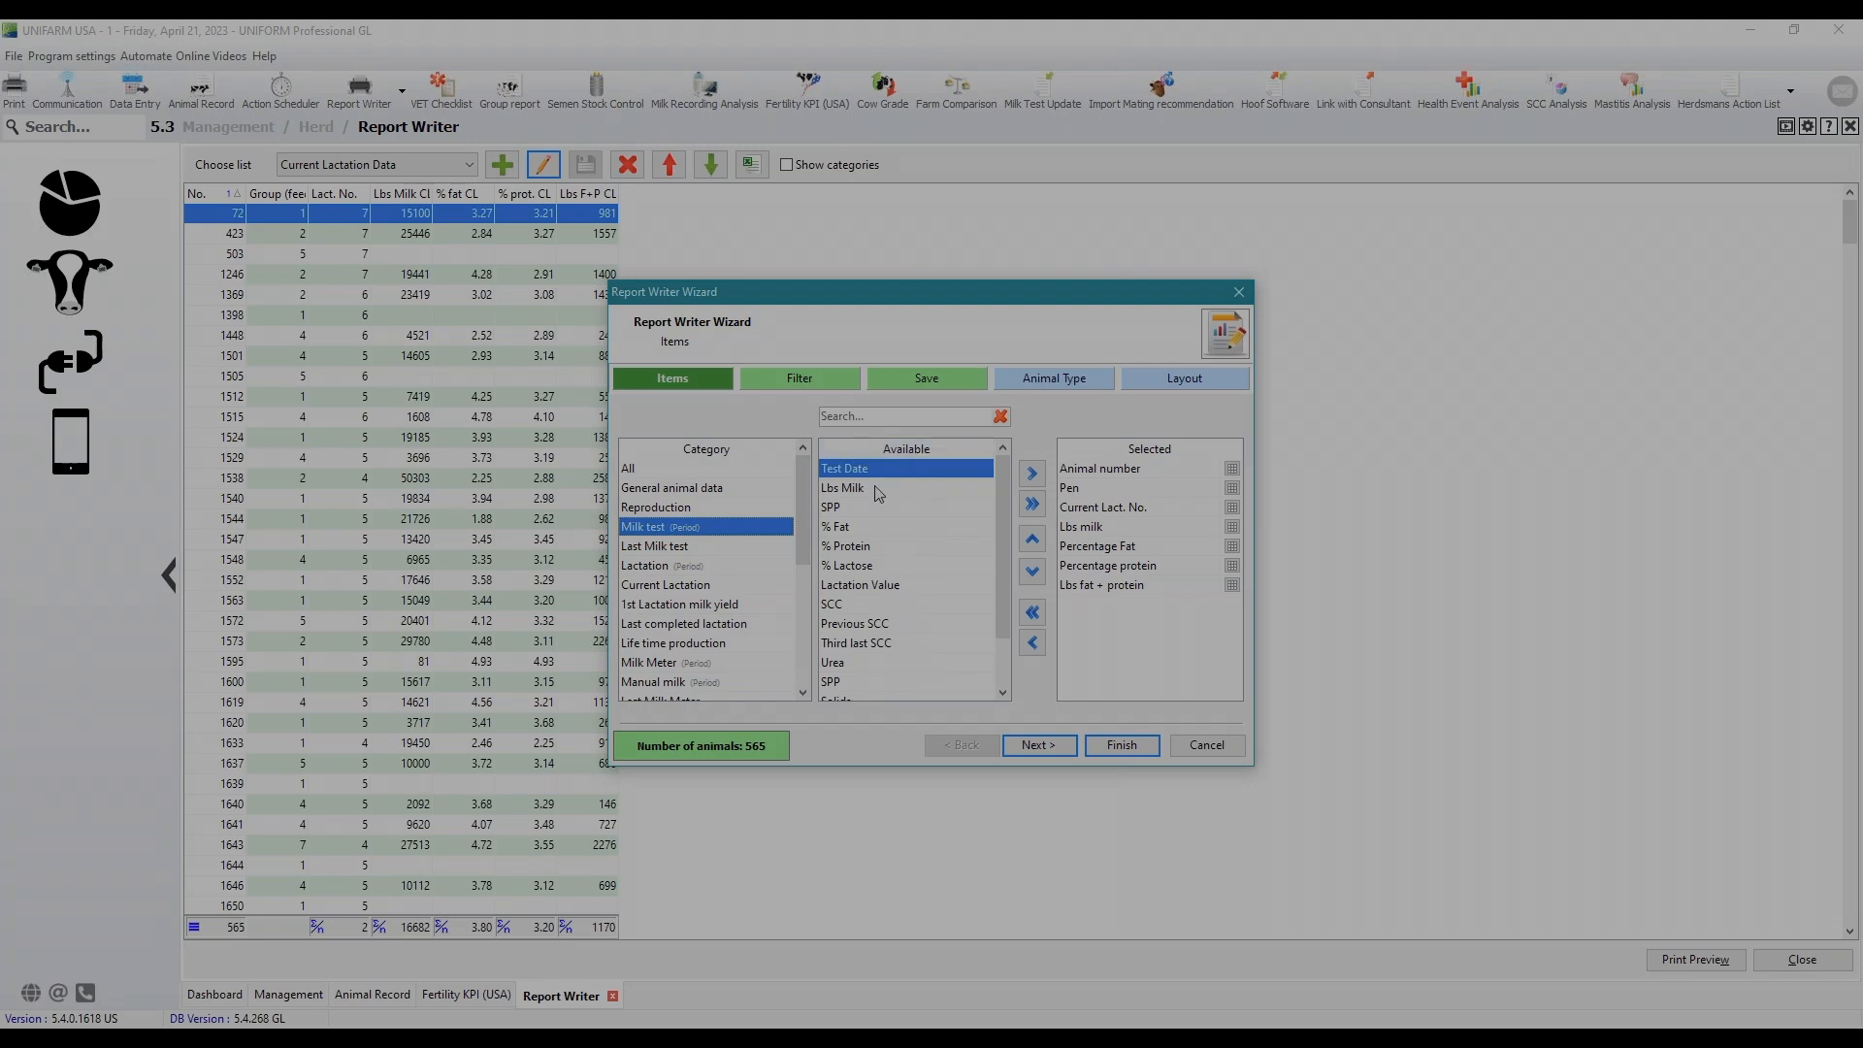
left_click(713, 567)
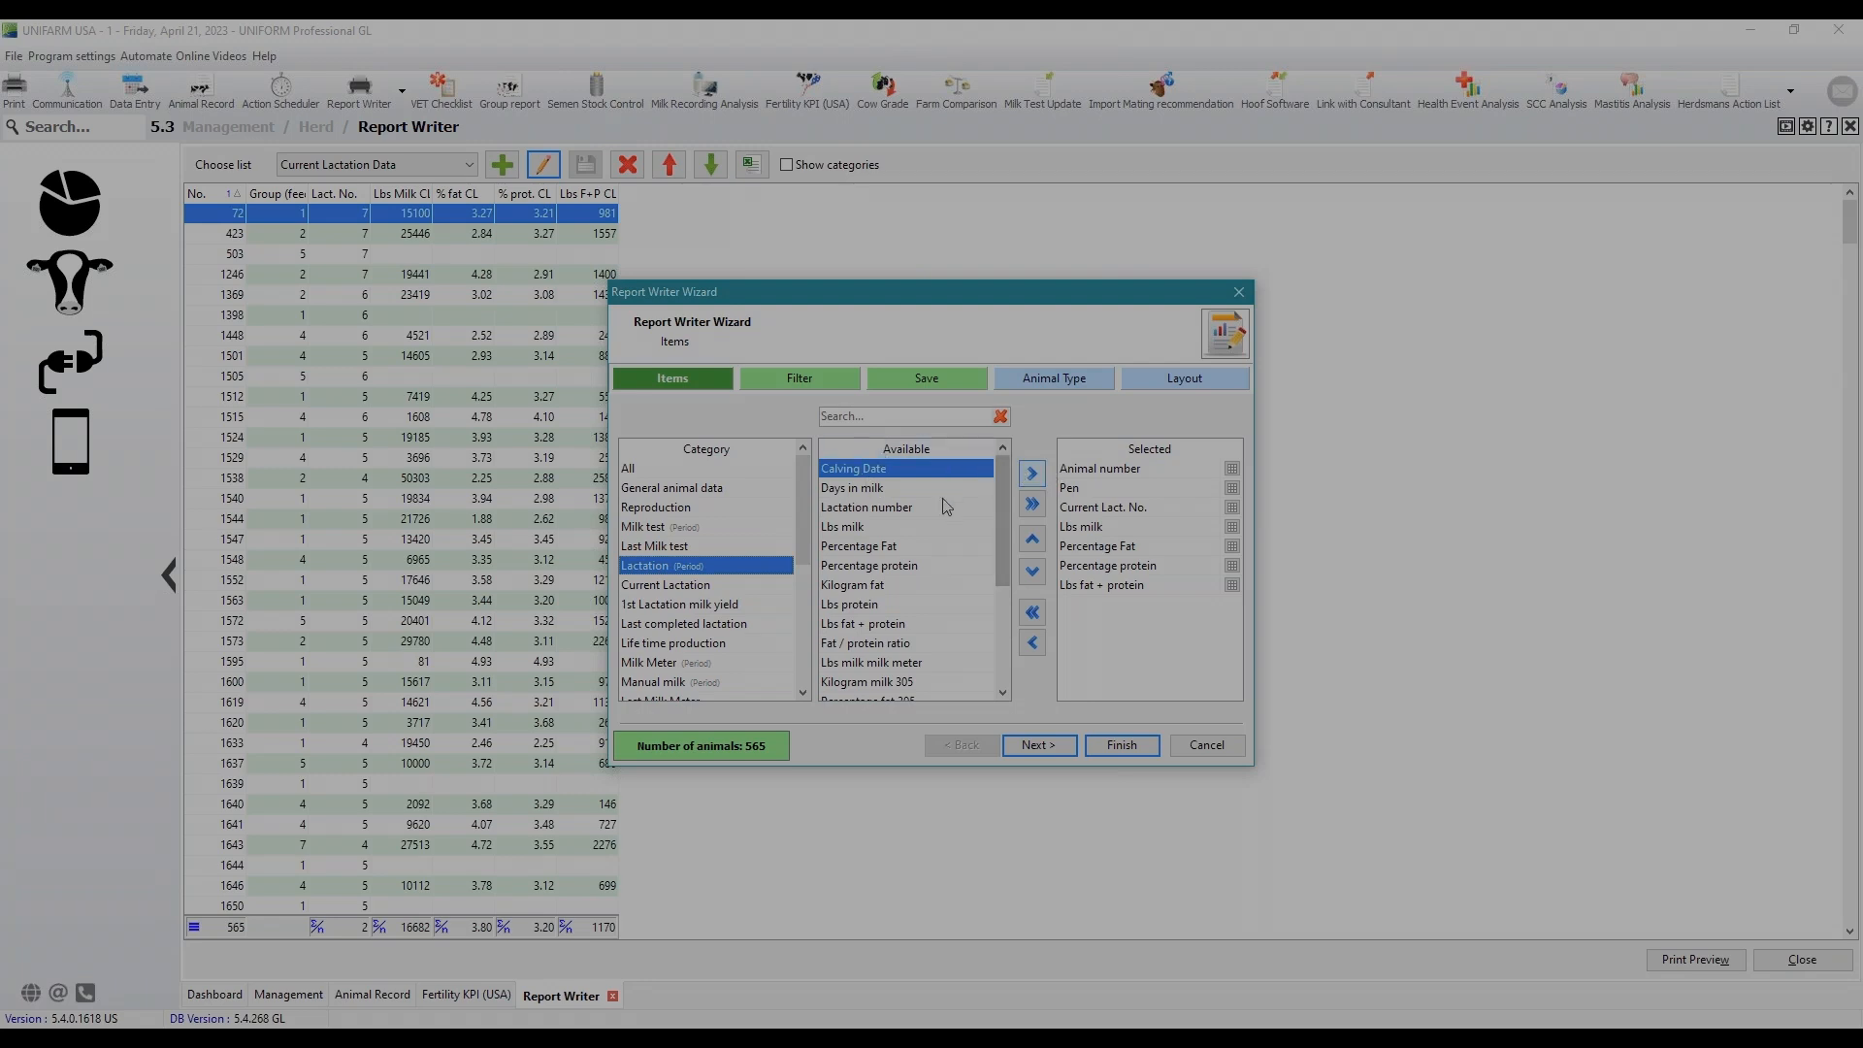
left_click(1034, 475)
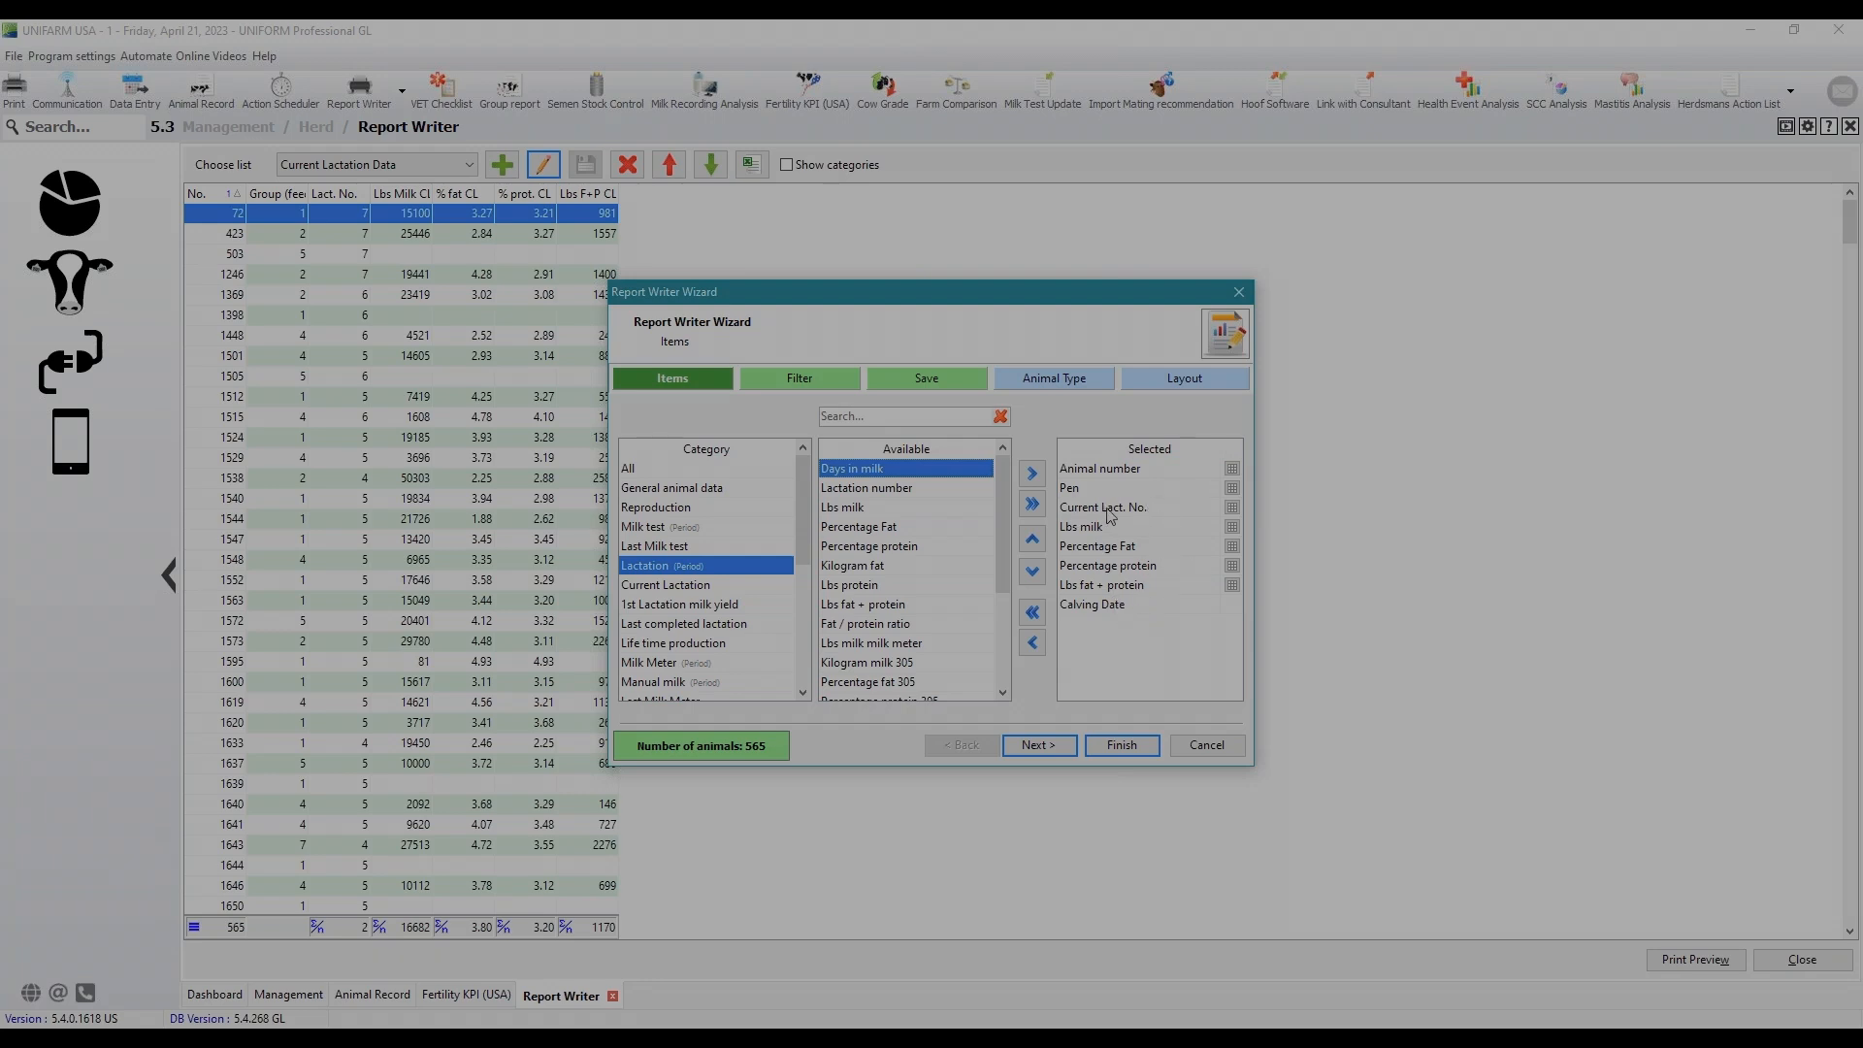
Step: Try out the color settings of the selected Lbs milk item, then continue the application
left_click(1231, 528)
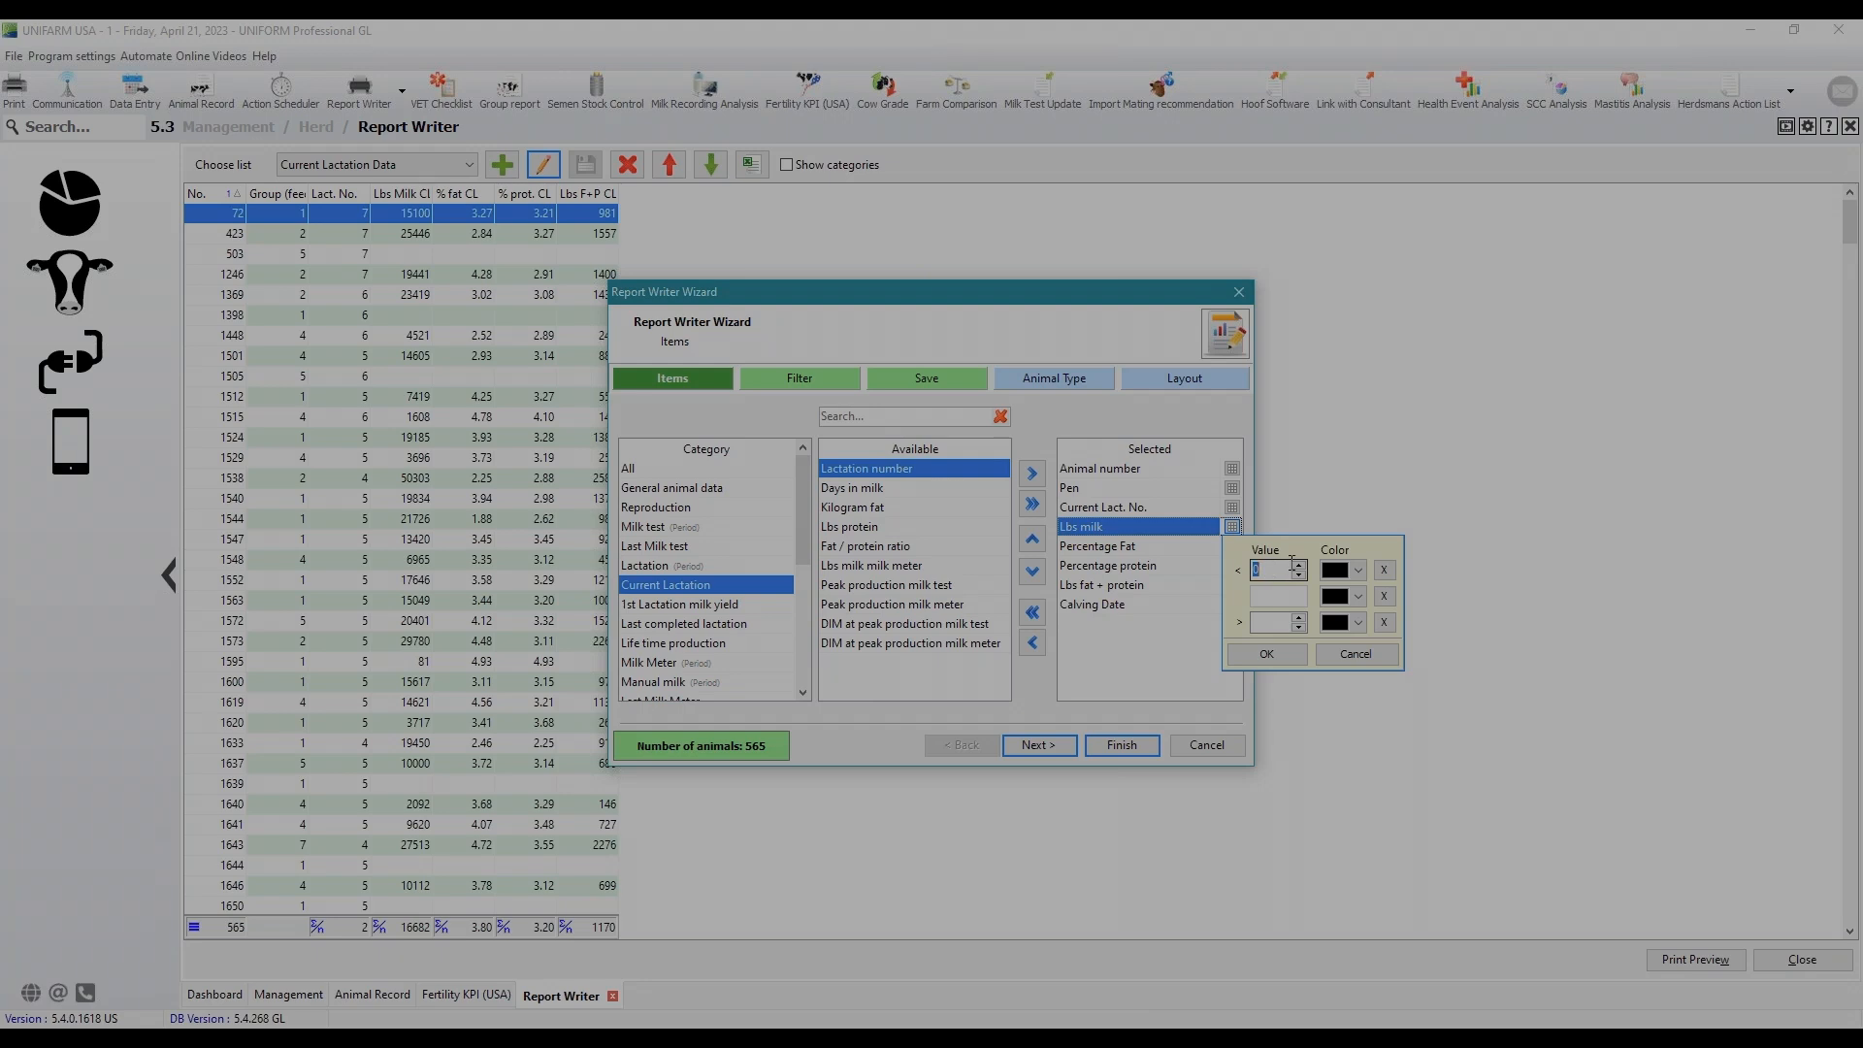
left_click(1340, 574)
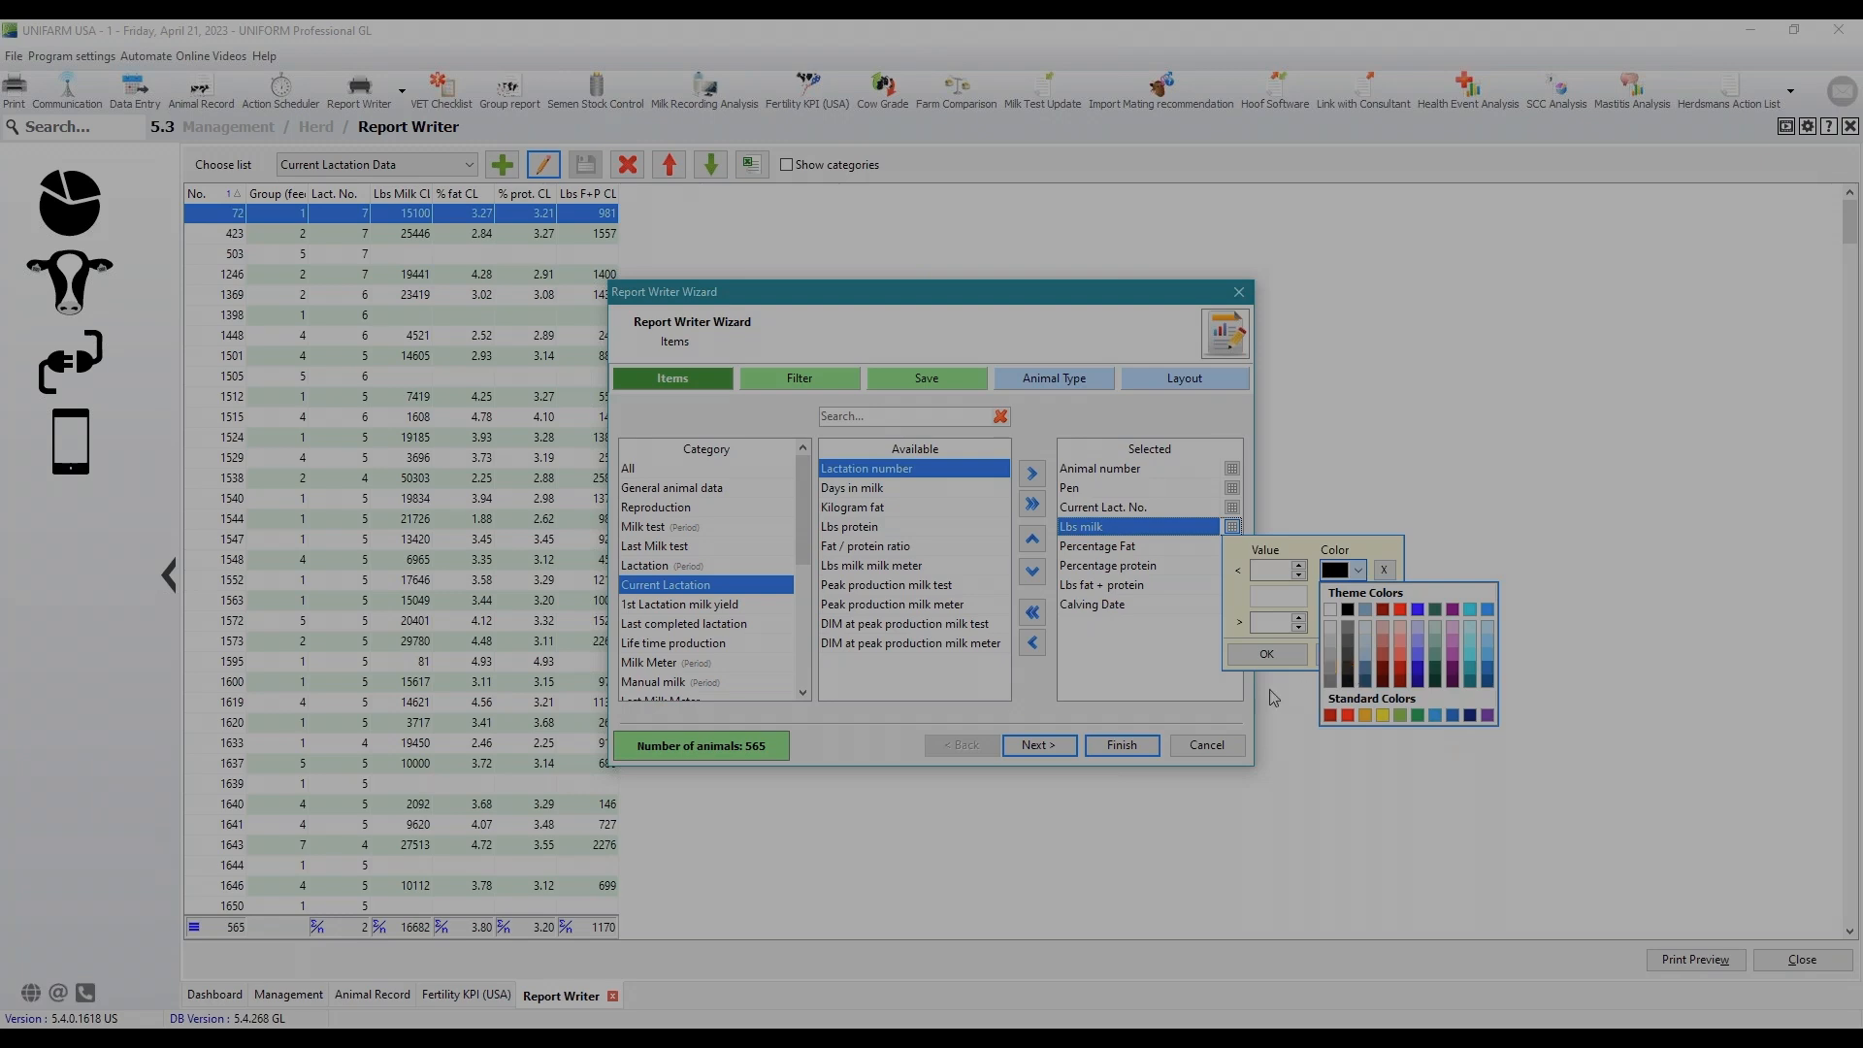
left_click(1250, 662)
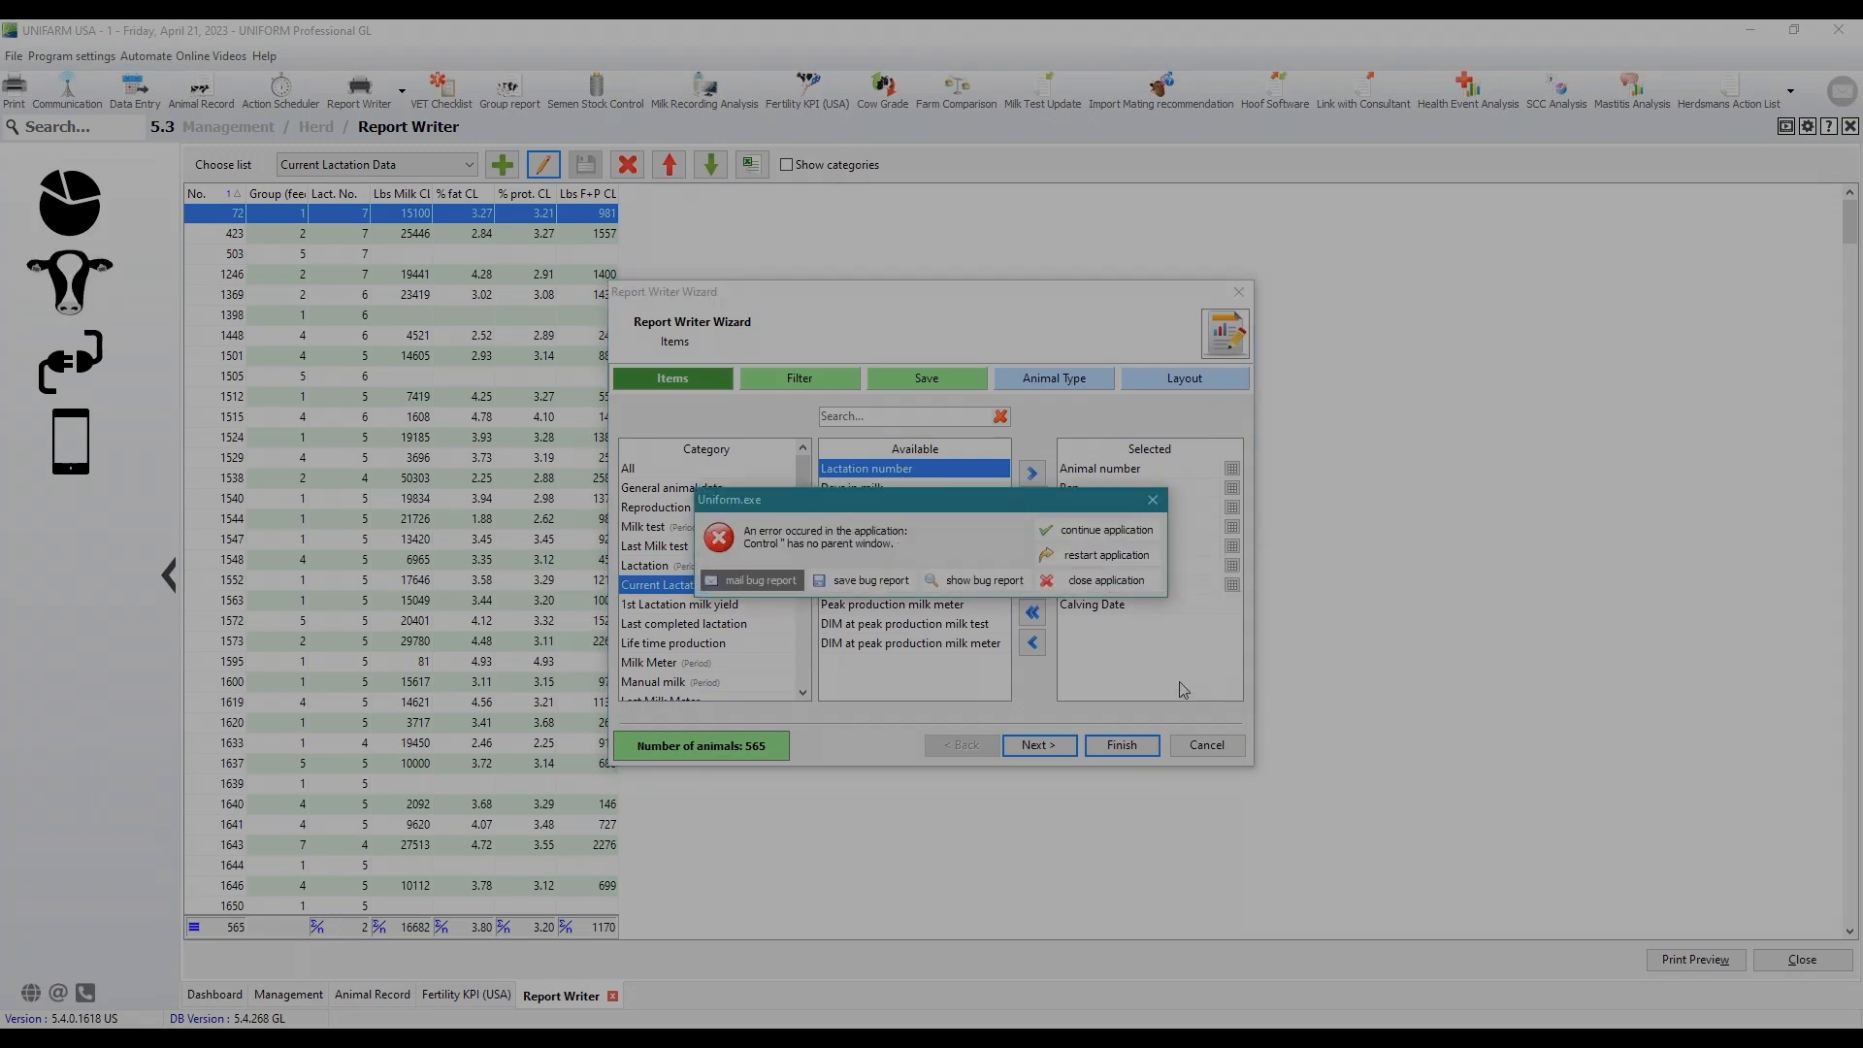
left_click(1108, 536)
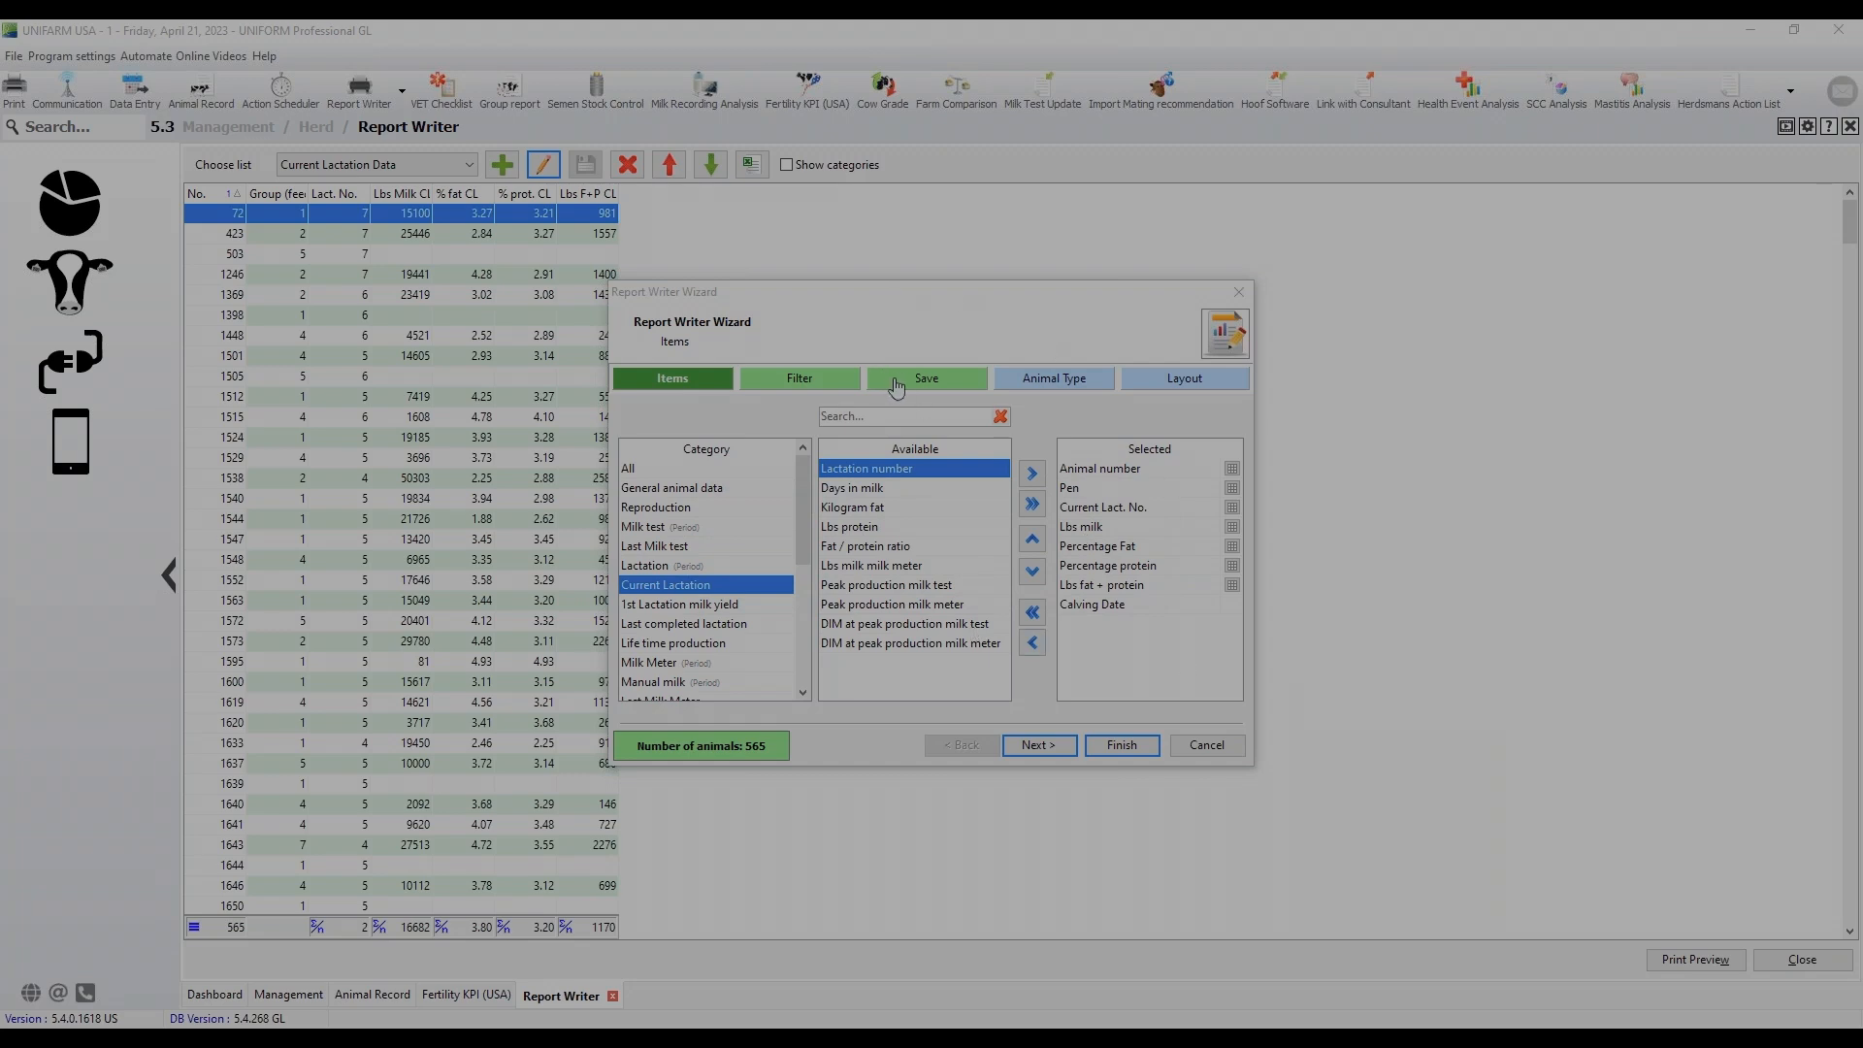
Step: Review the list's filter, and try the Save as new list option before returning to Overwrite current list
left_click(813, 383)
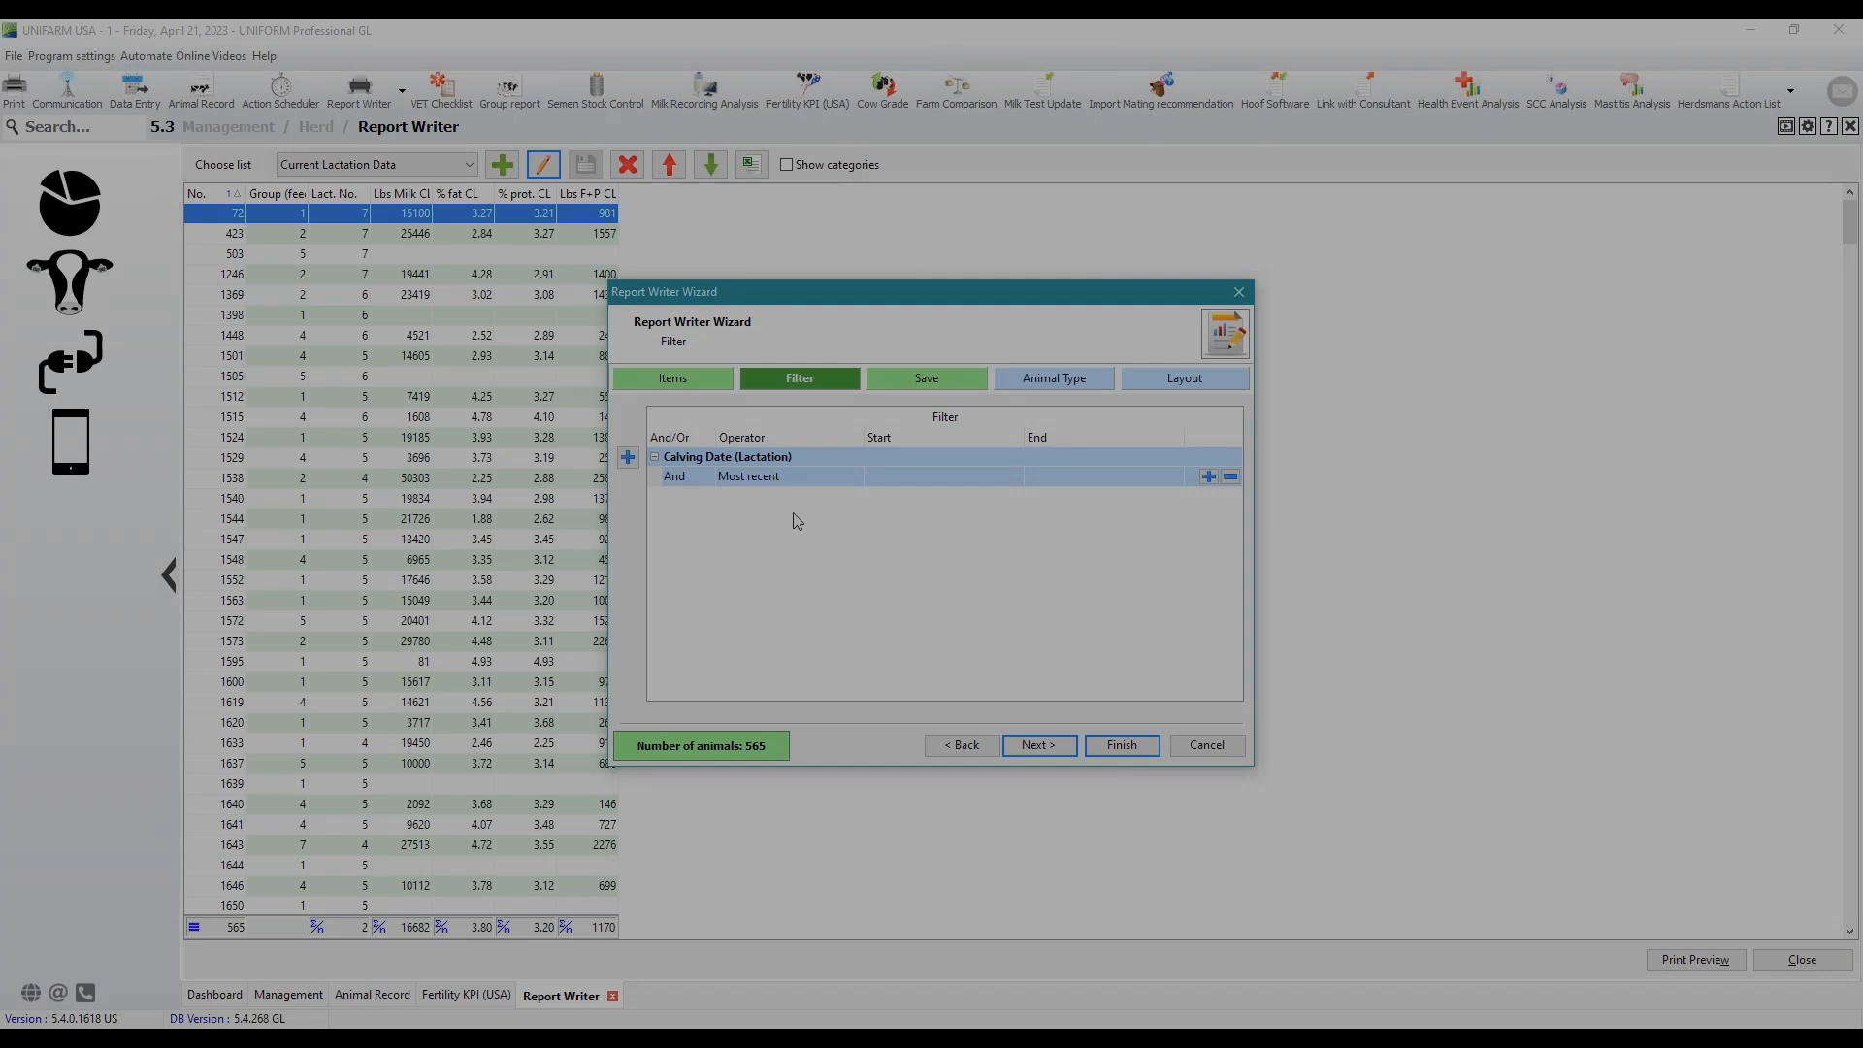
left_click(973, 380)
left_click(718, 461)
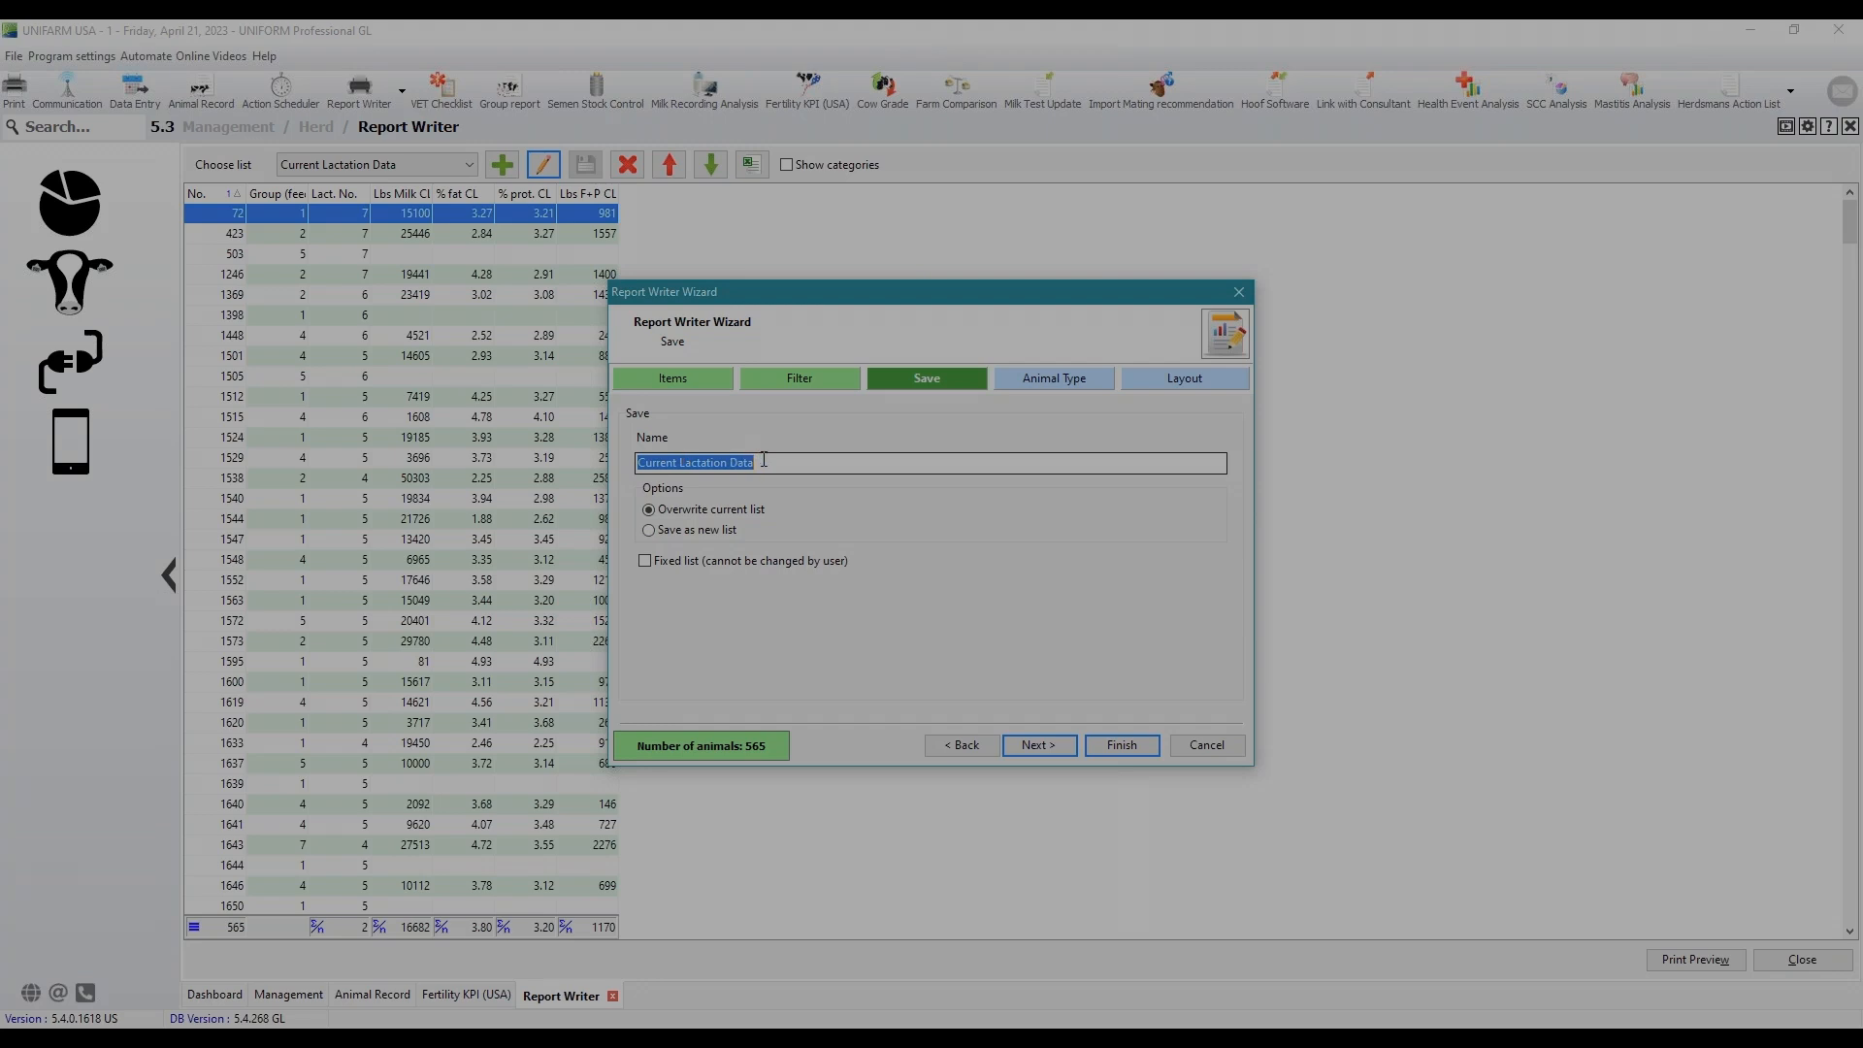
left_click(648, 529)
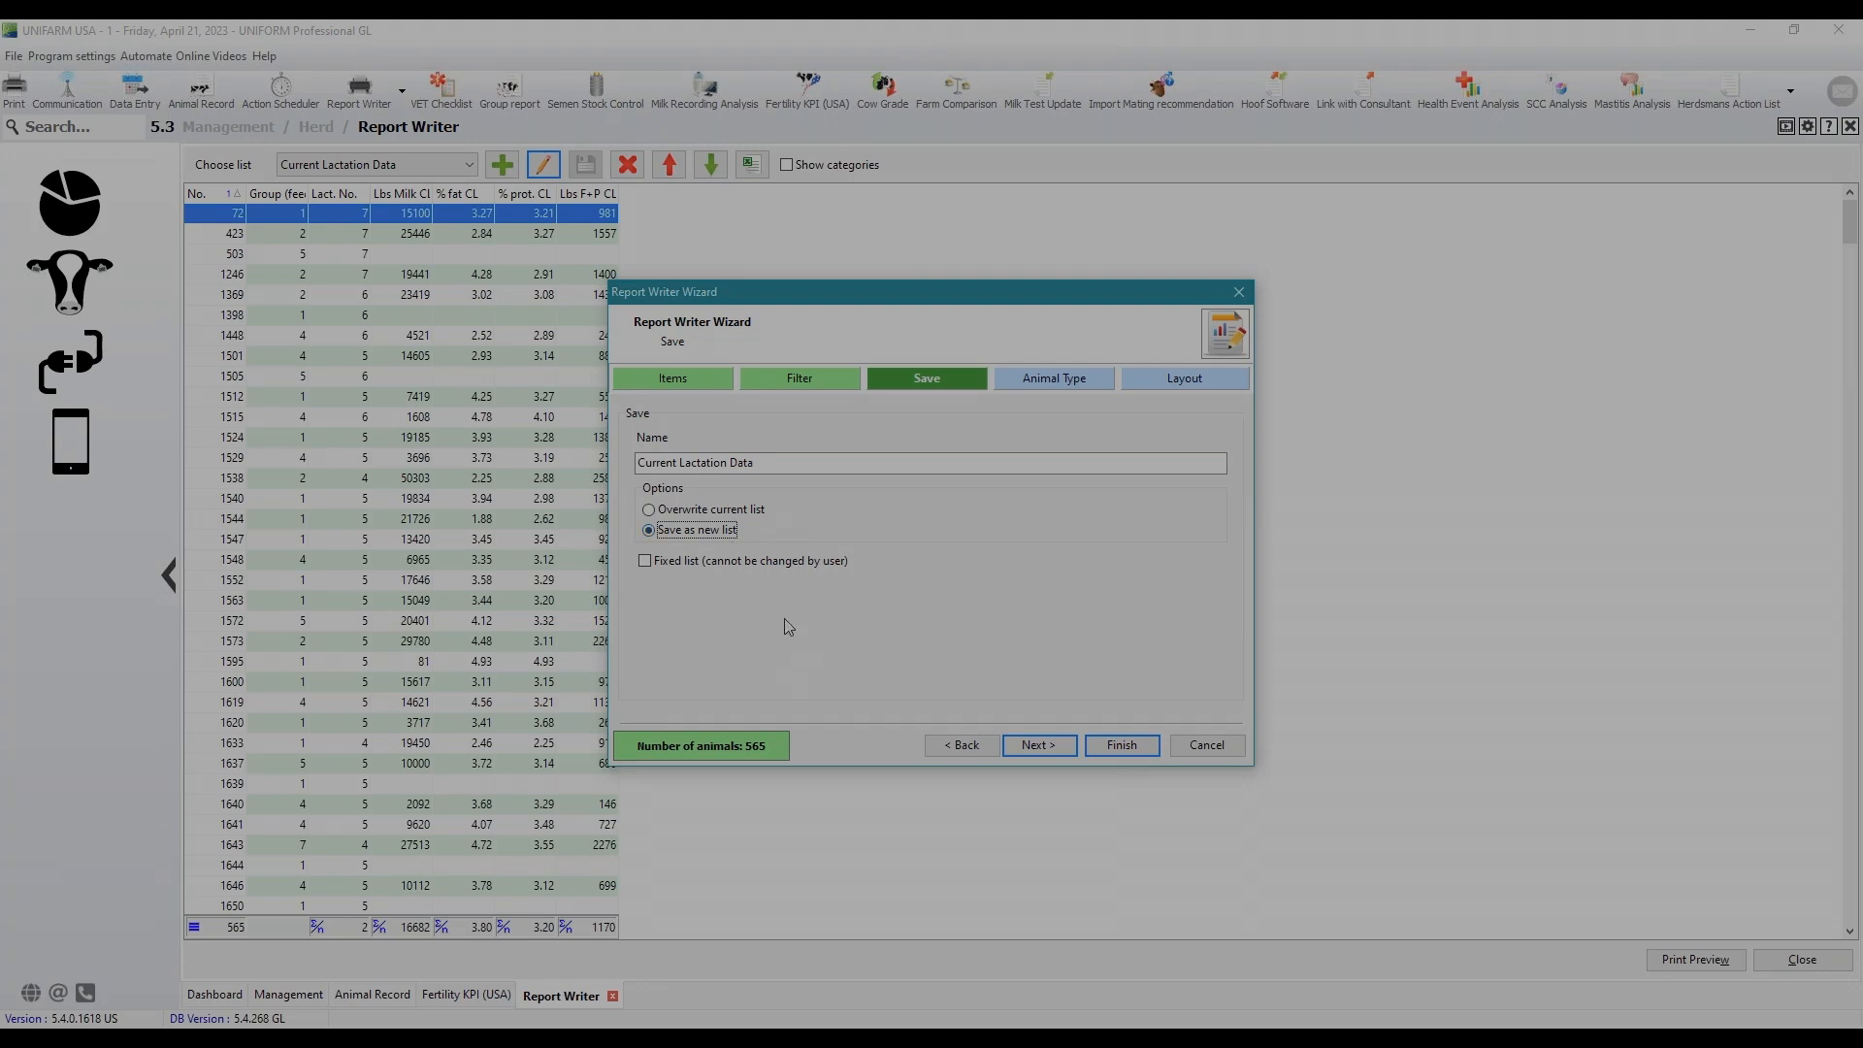
left_click(1061, 379)
left_click(930, 558)
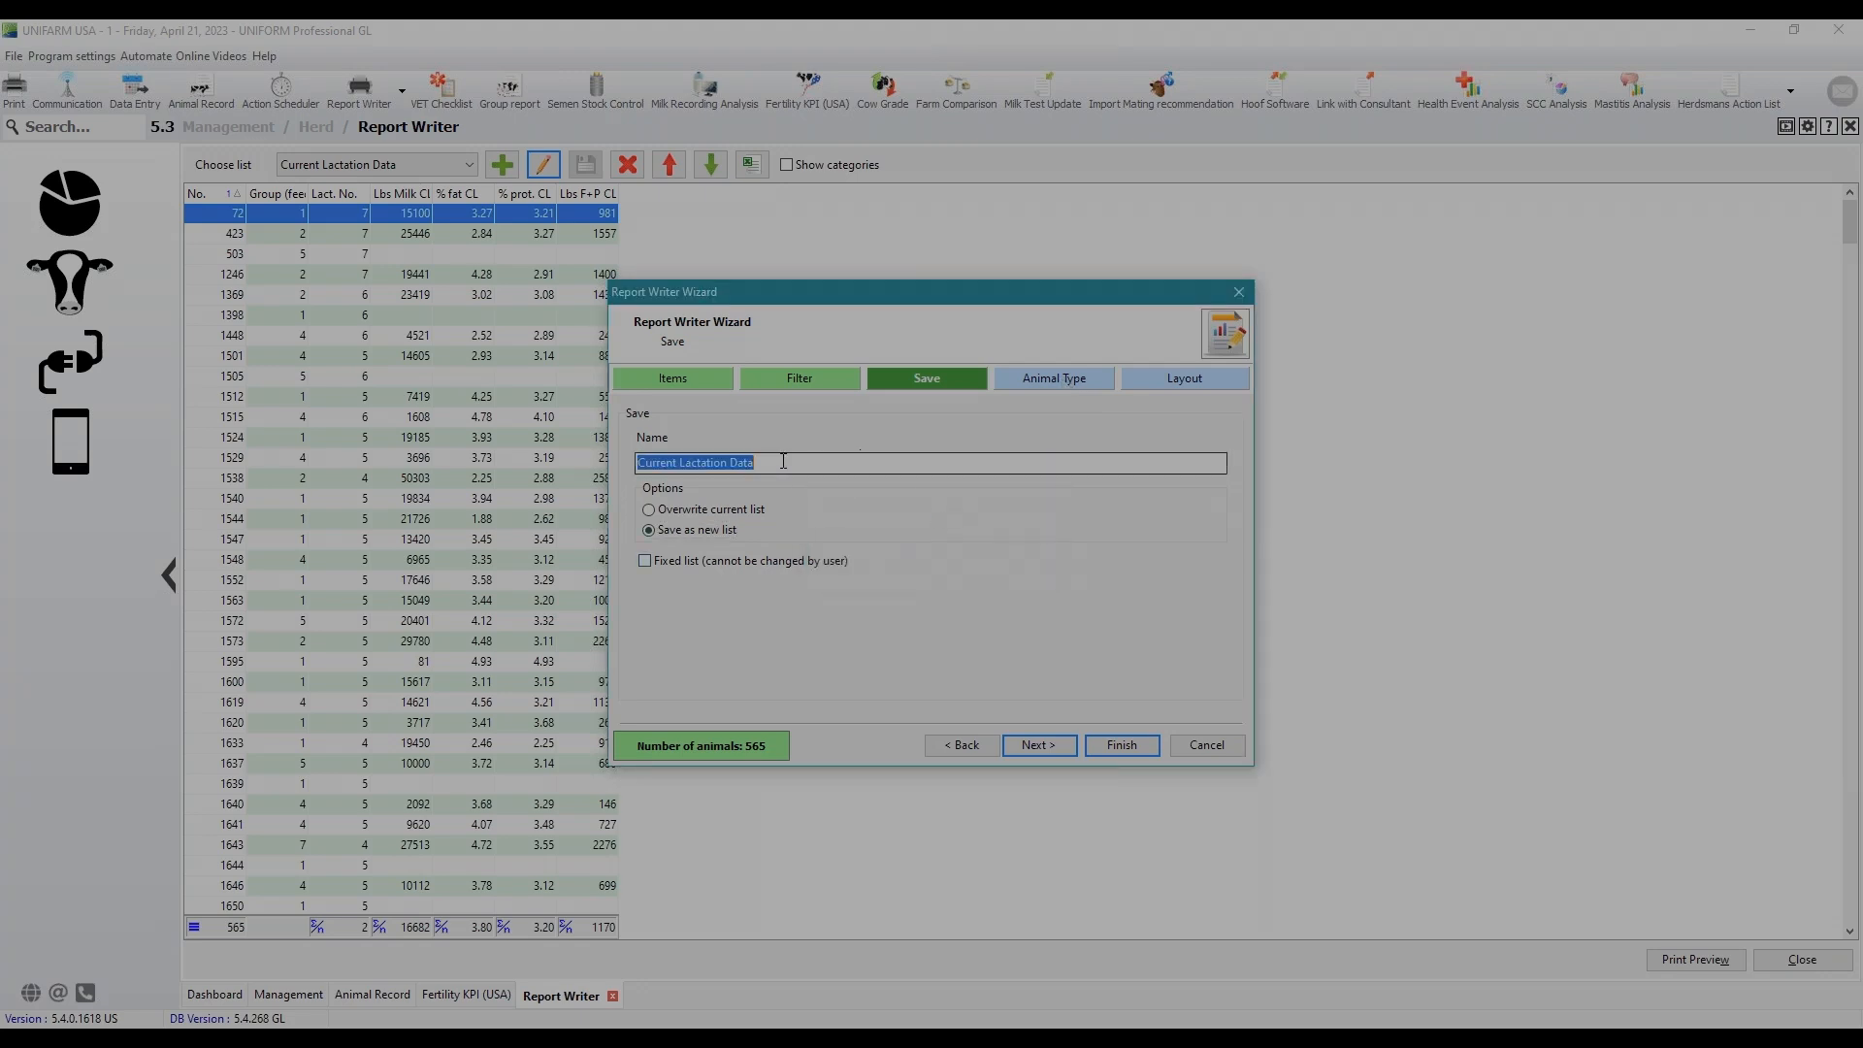
left_click(670, 510)
Step: Review the list's animal type and layout options and leave the wizard without applying changes
left_click(1051, 380)
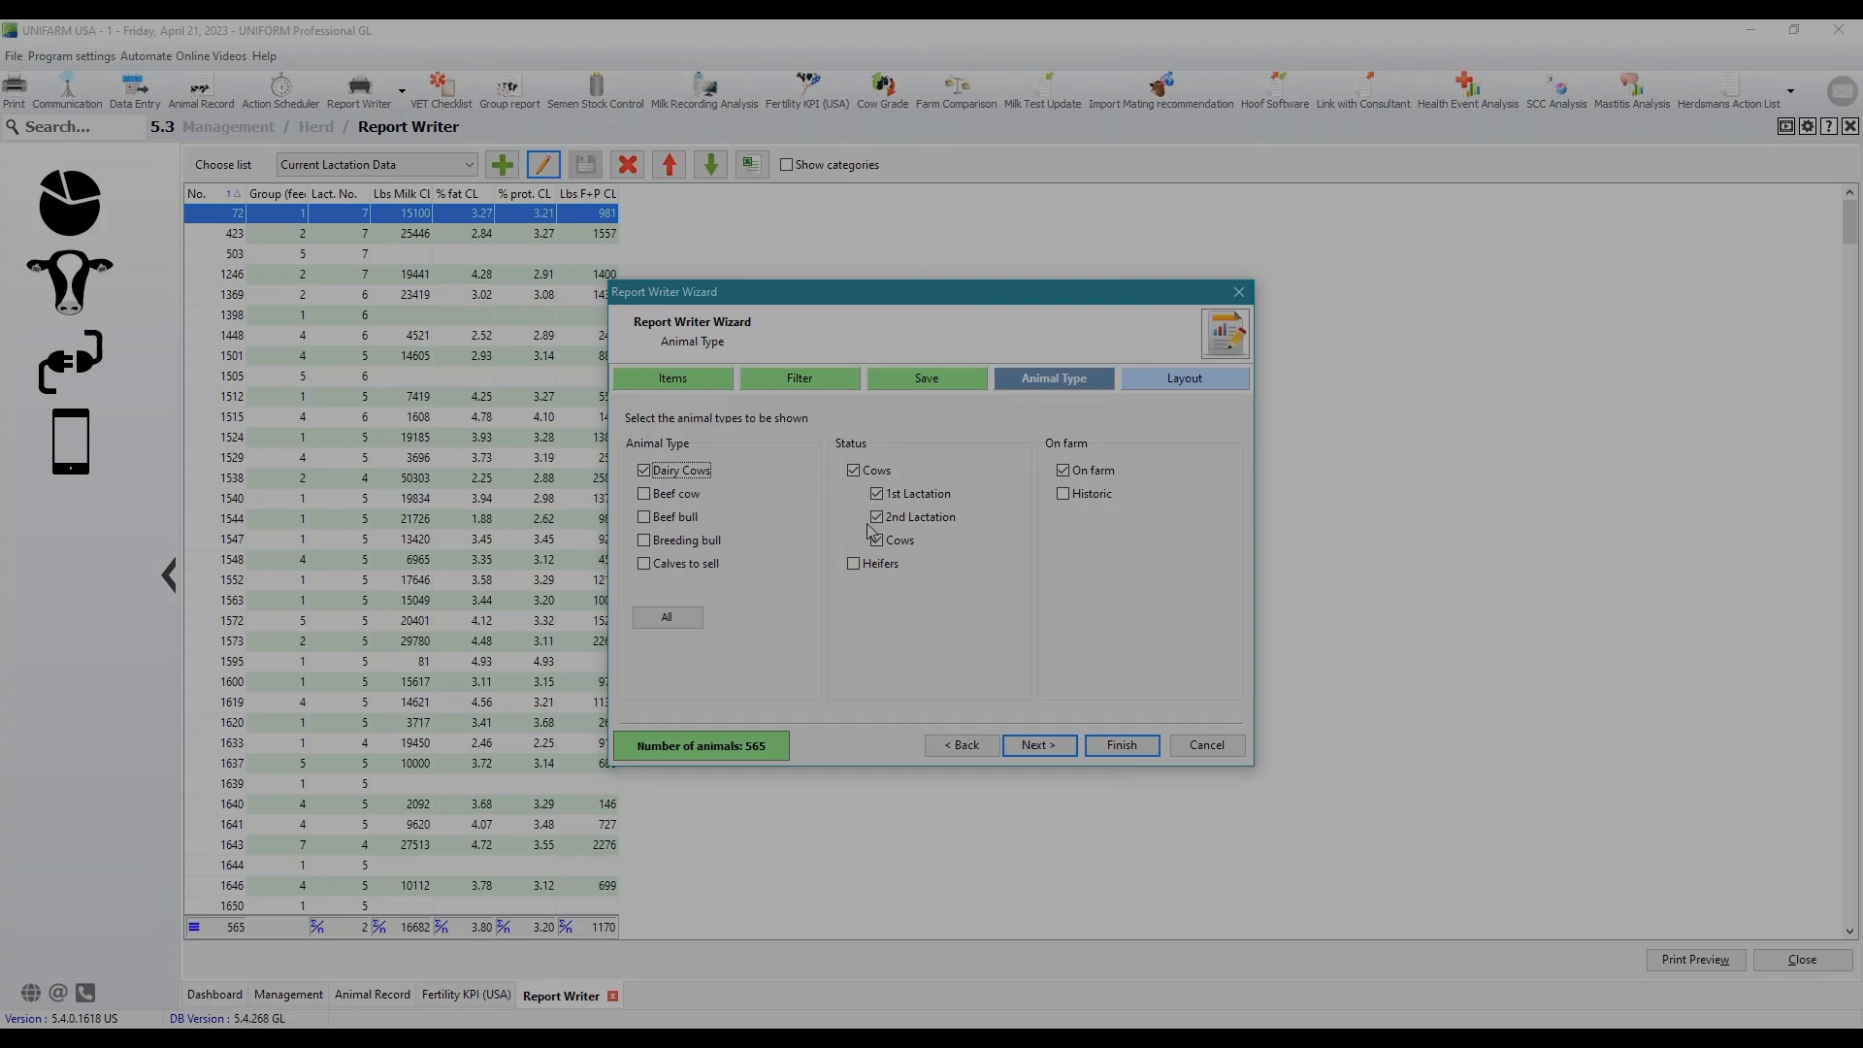
left_click(1137, 387)
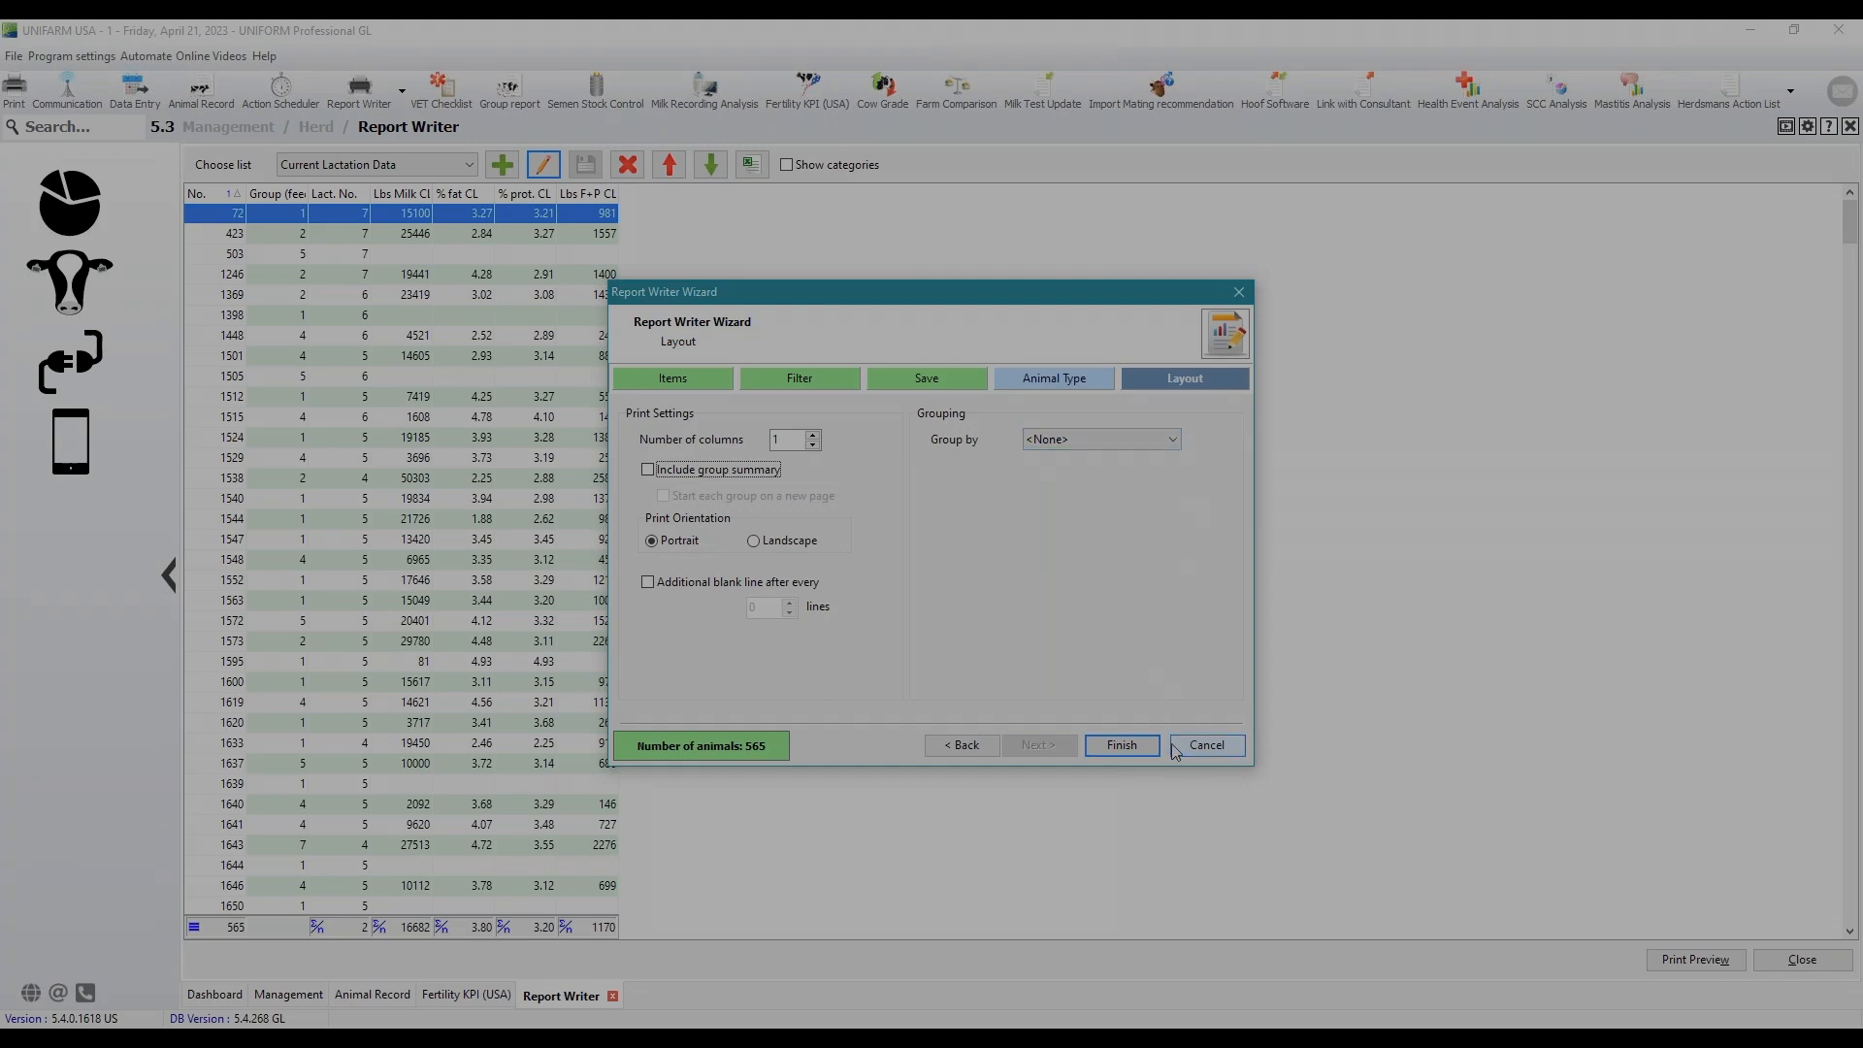
left_click(1206, 745)
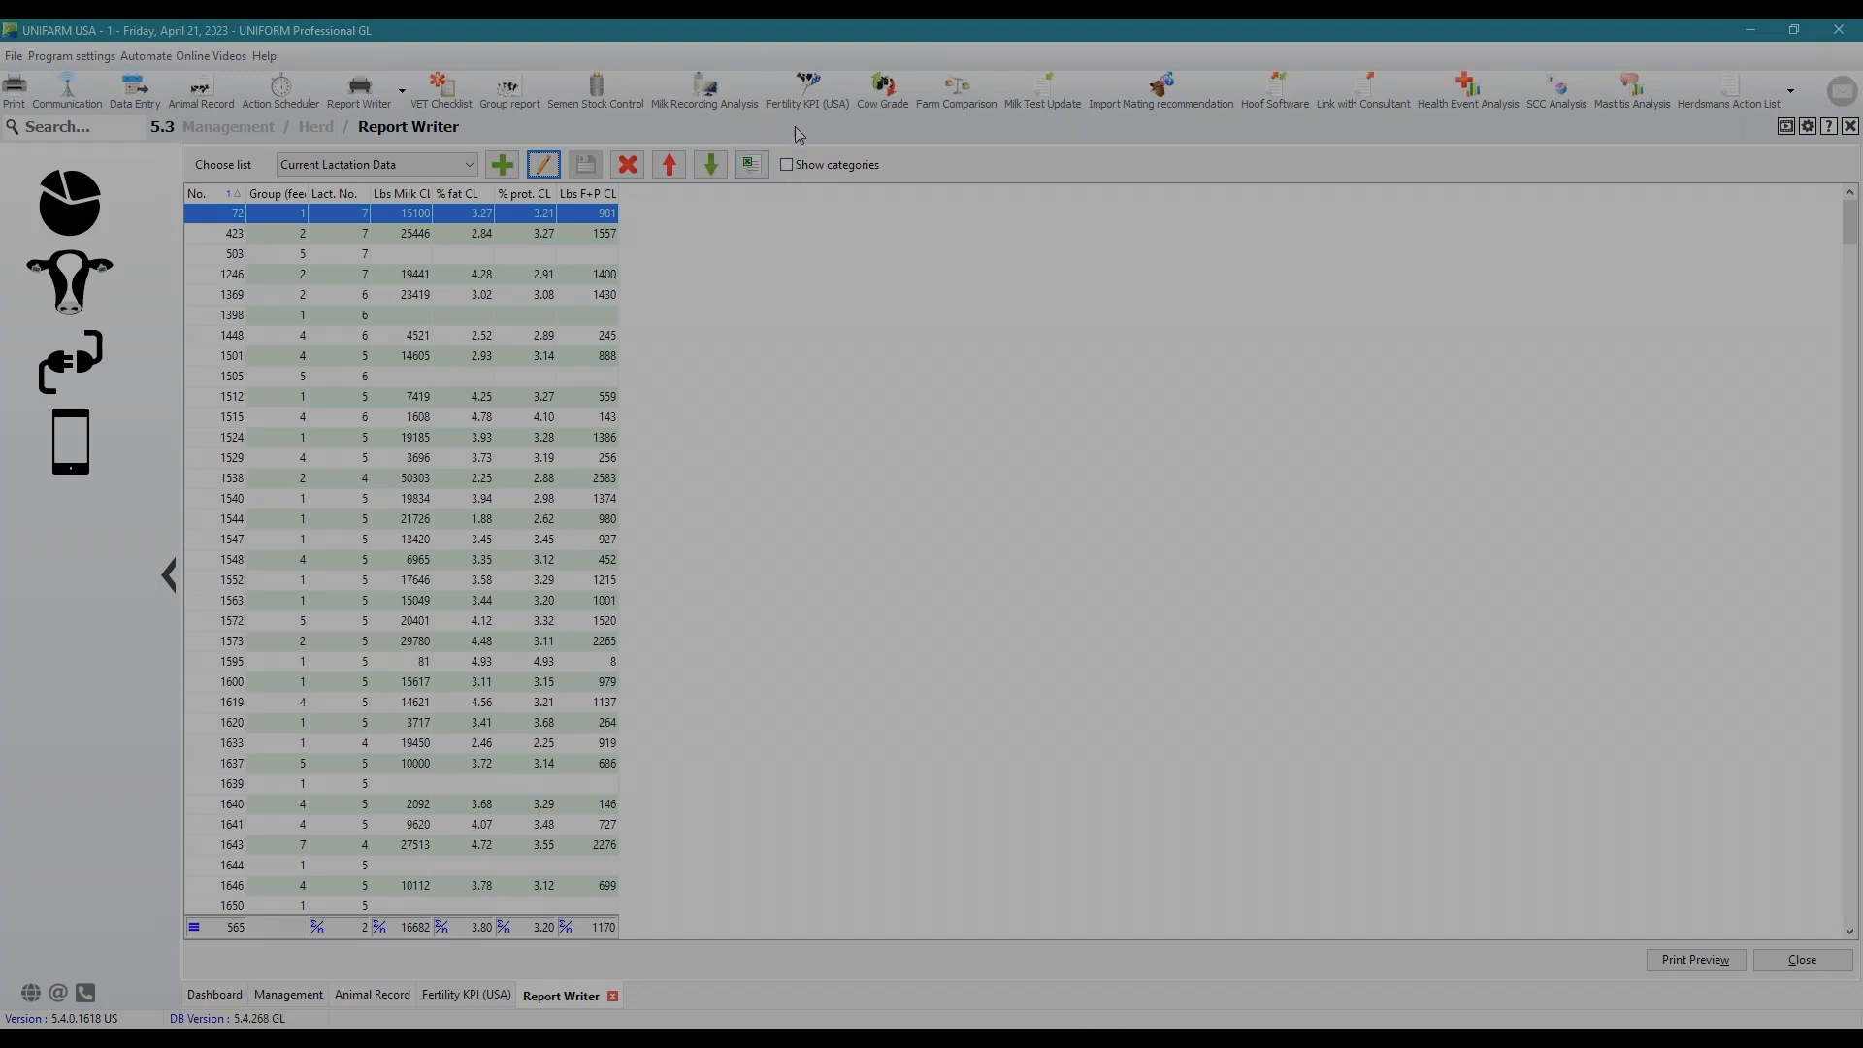
Step: Open Cow Grade and review the grading criteria and weighing factors in its settings
left_click(884, 94)
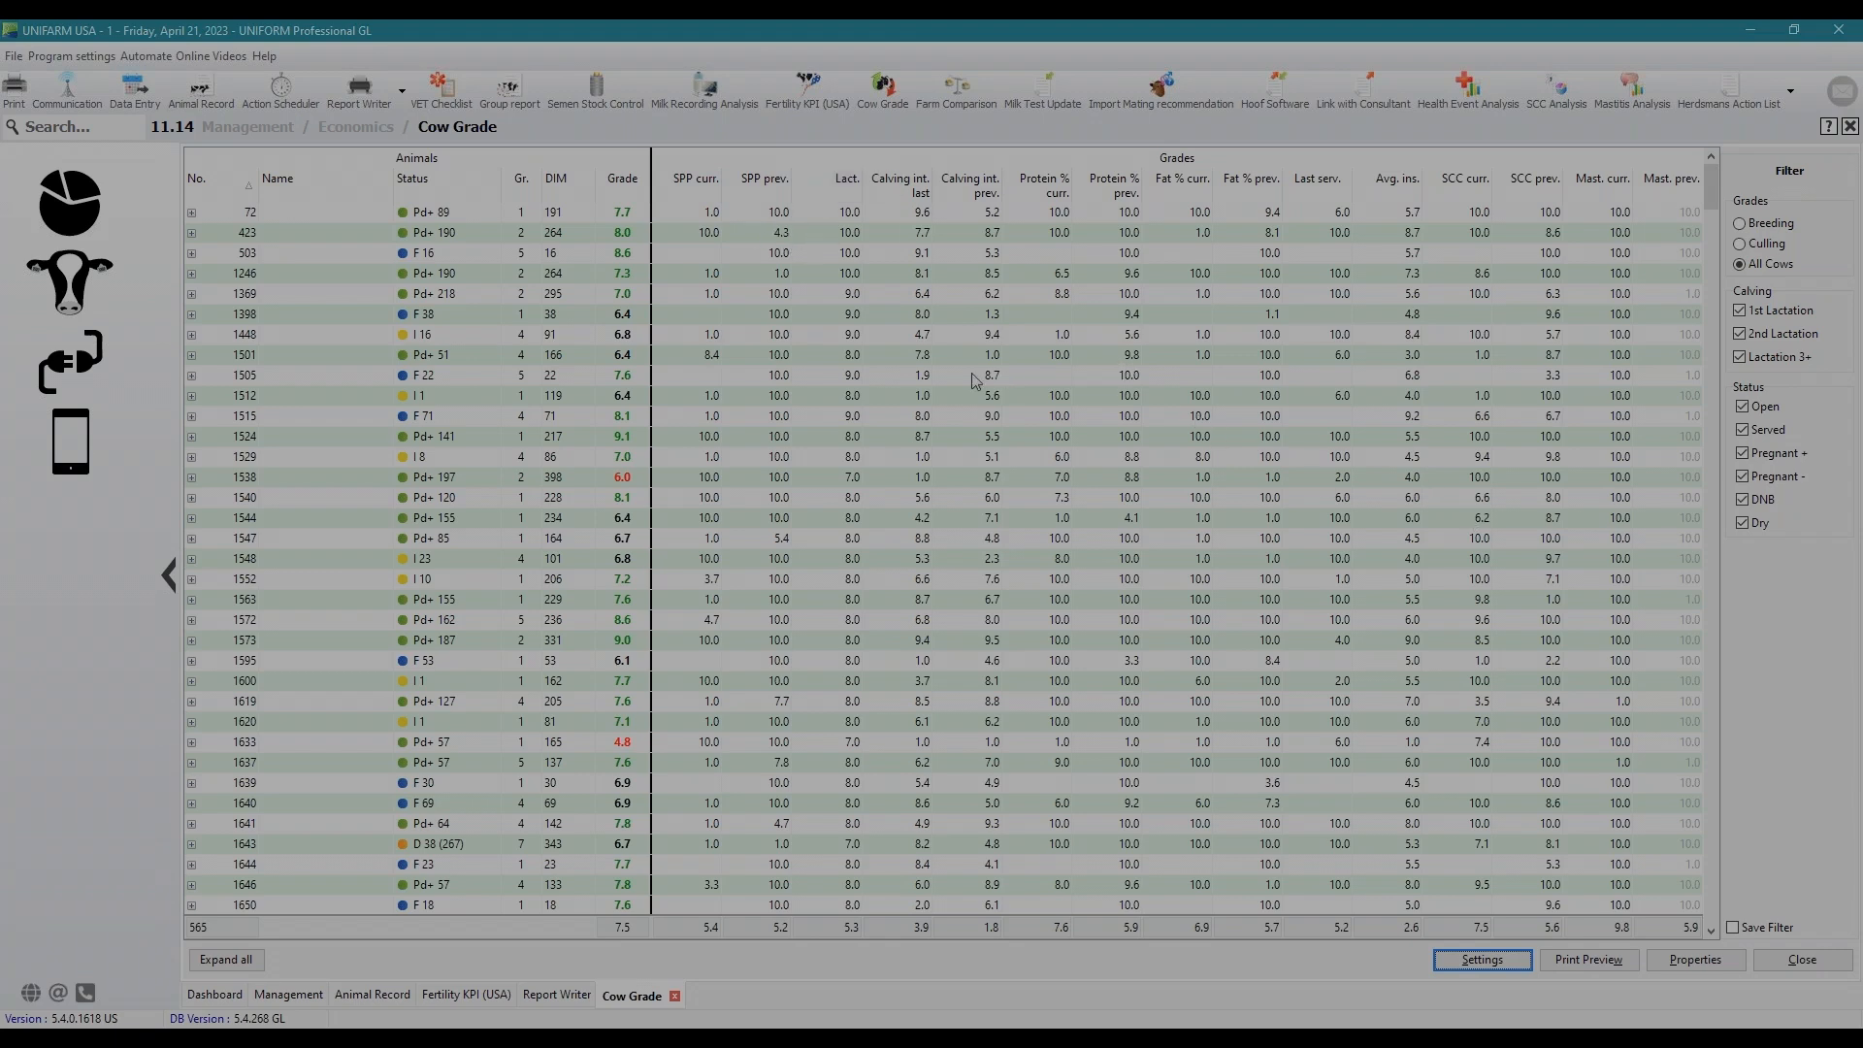
left_click(1501, 962)
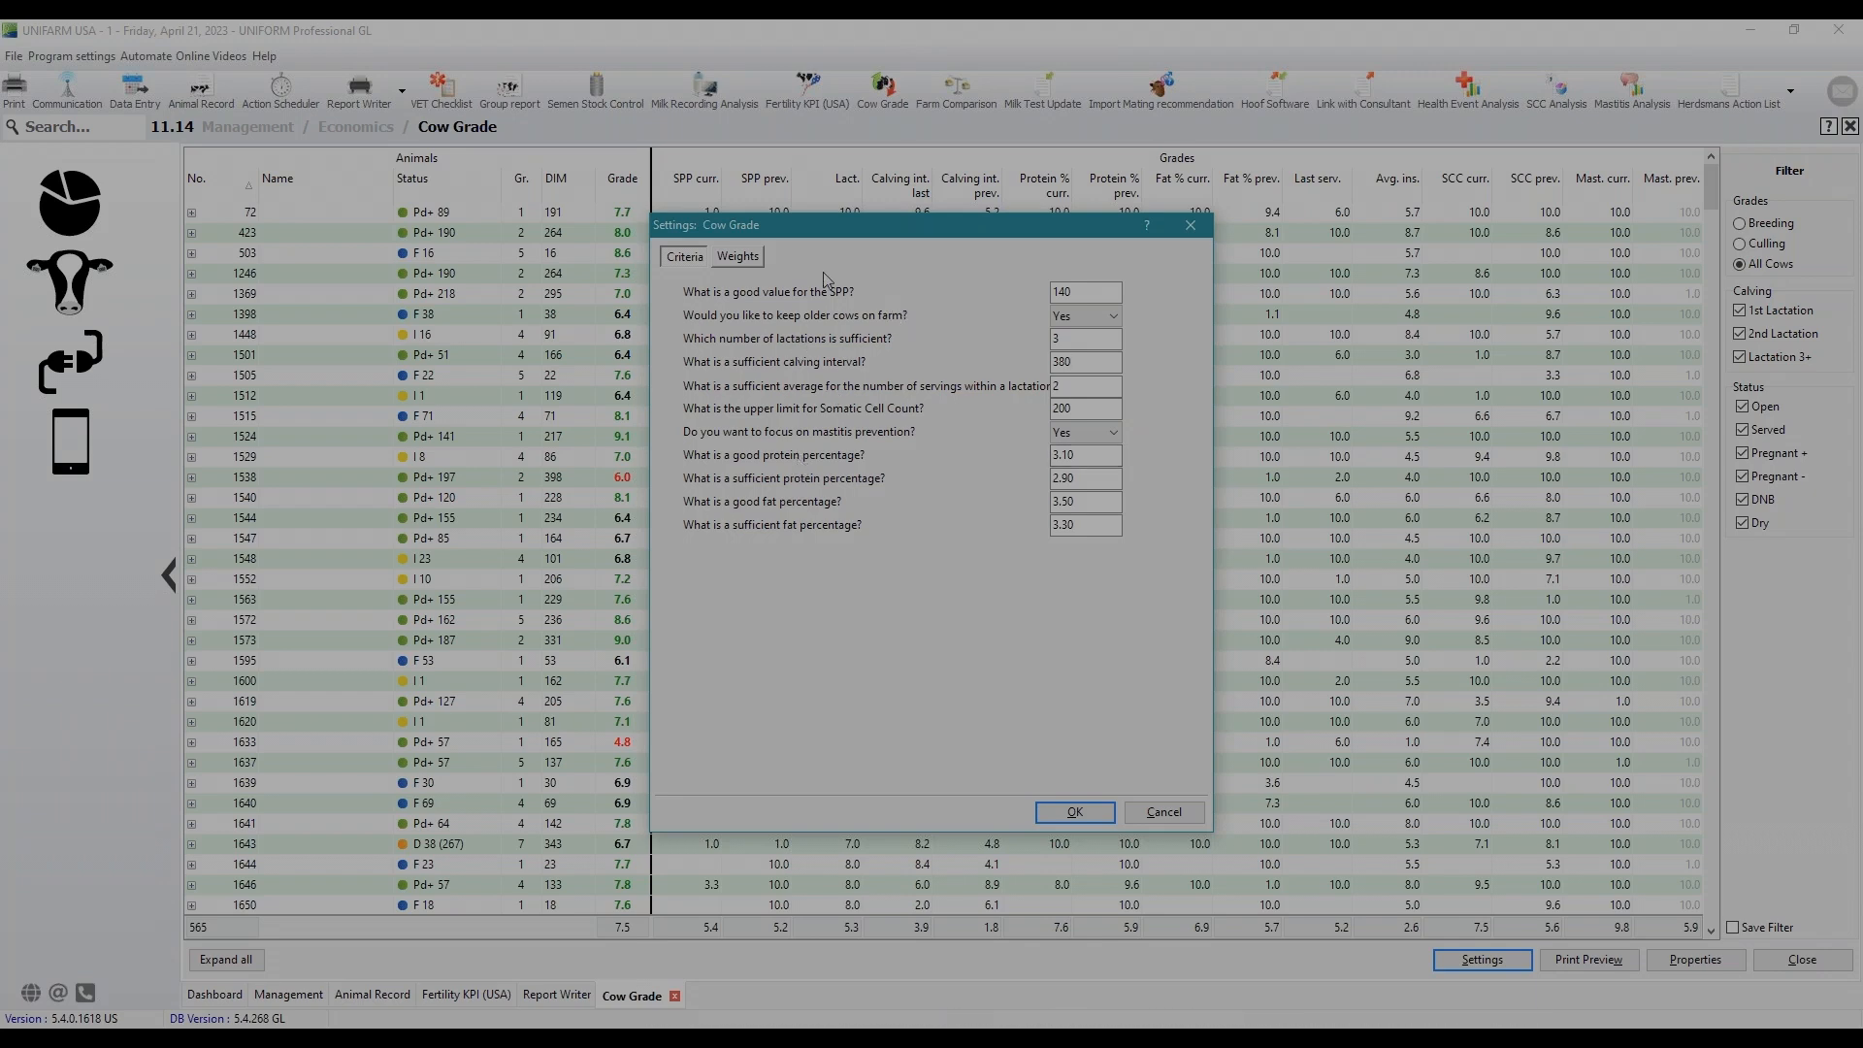
left_click(742, 260)
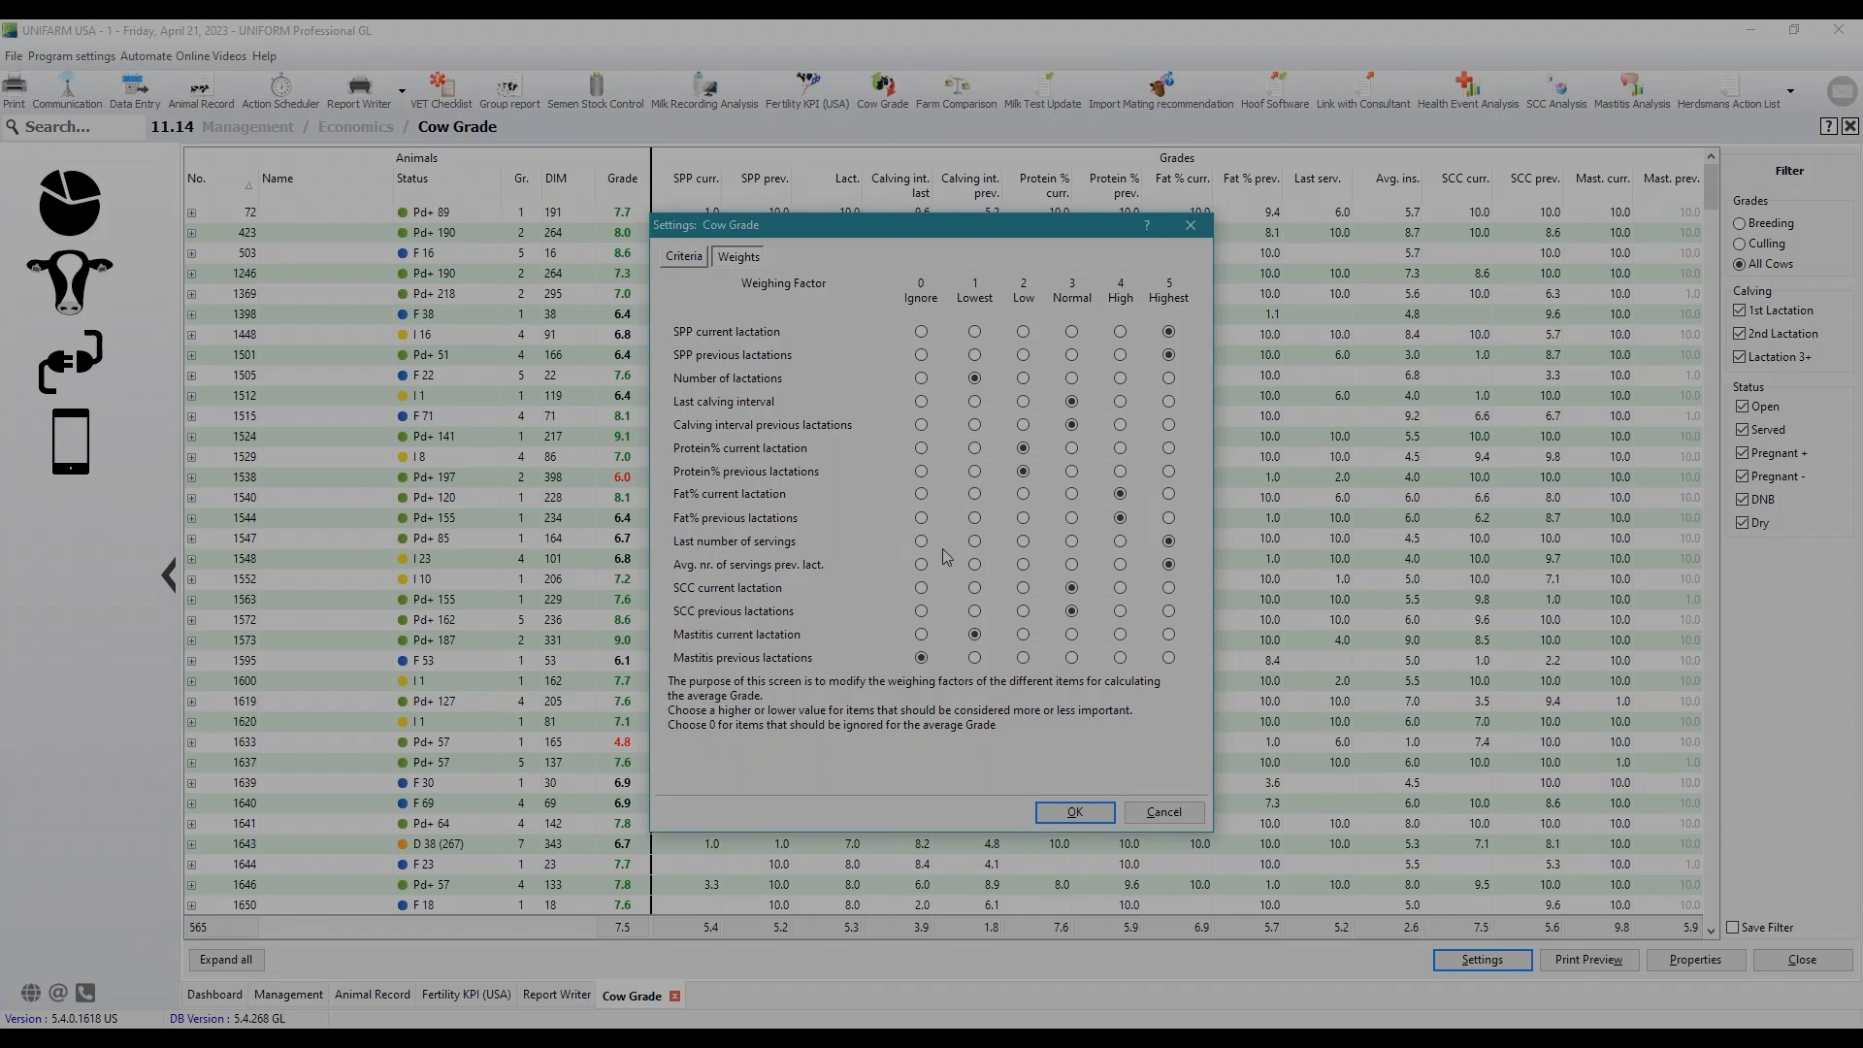
left_click(1073, 811)
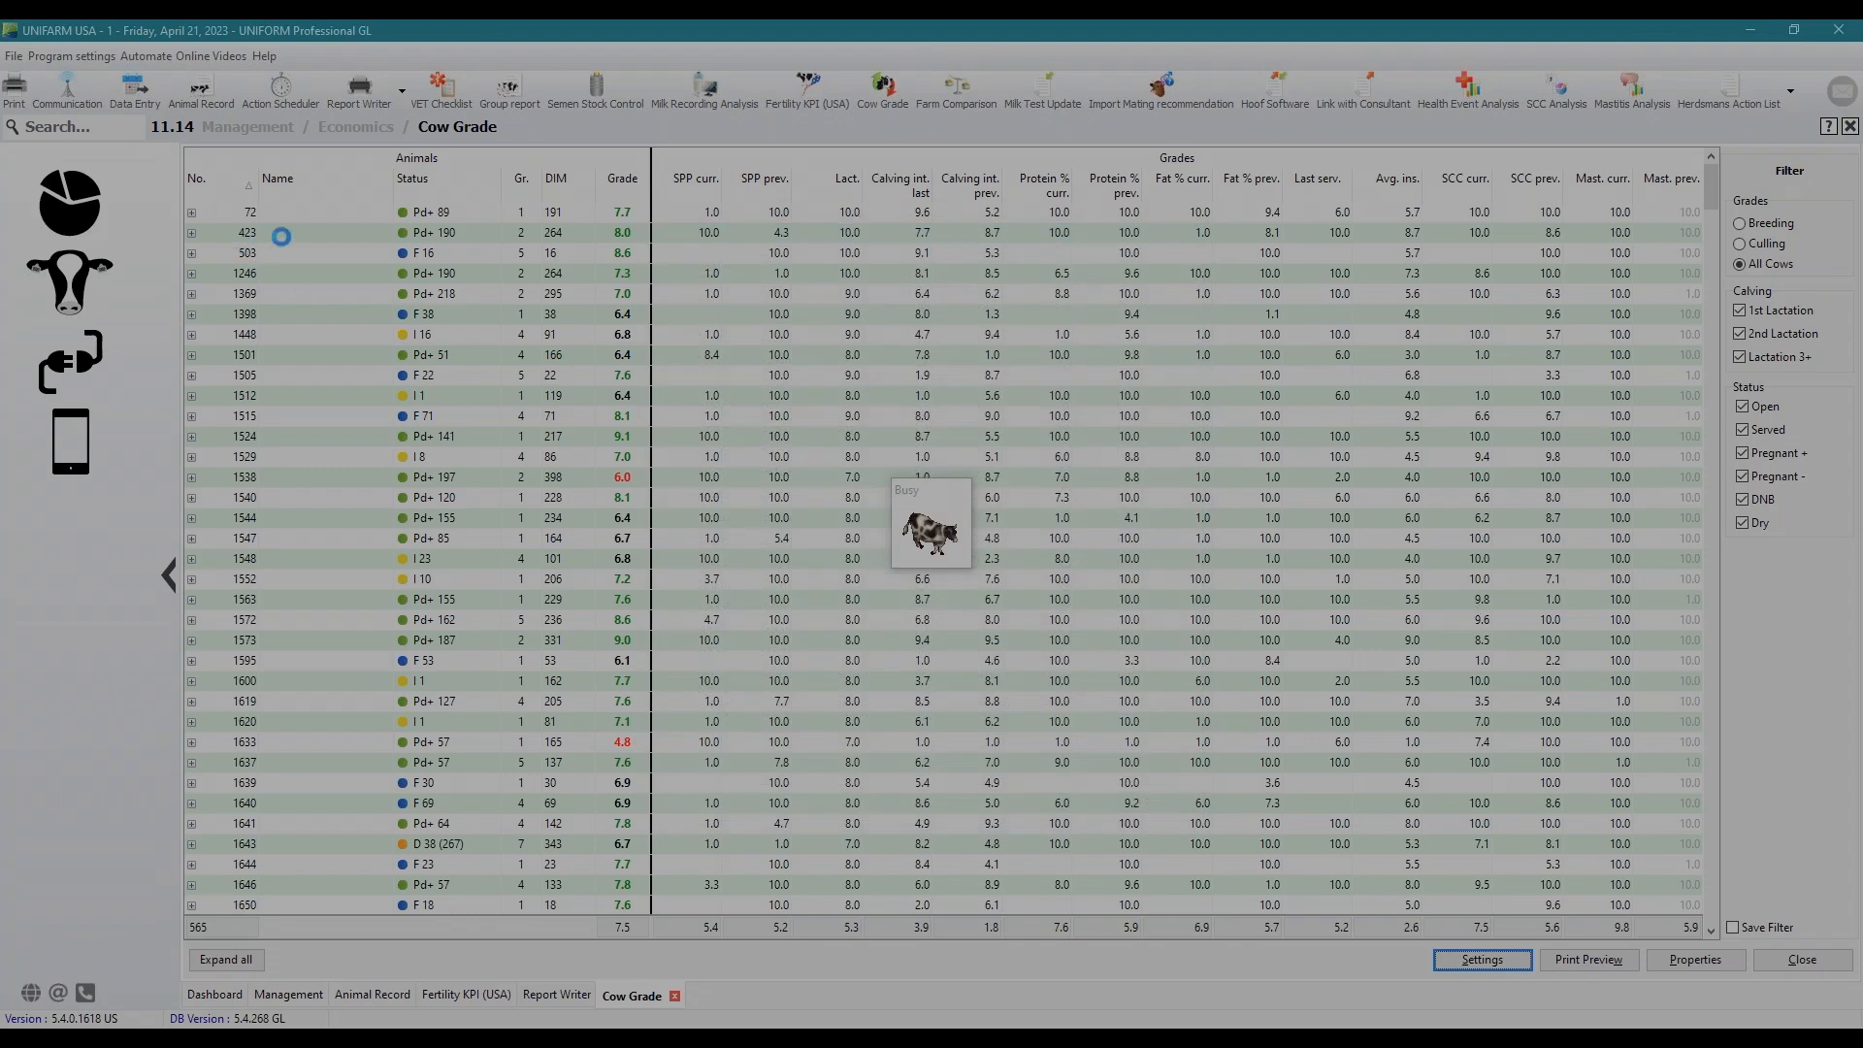
Step: Expand the grade details of cow 423, and review the minimum breeding grade and culling grade in the Cow Grade properties
left_click(191, 233)
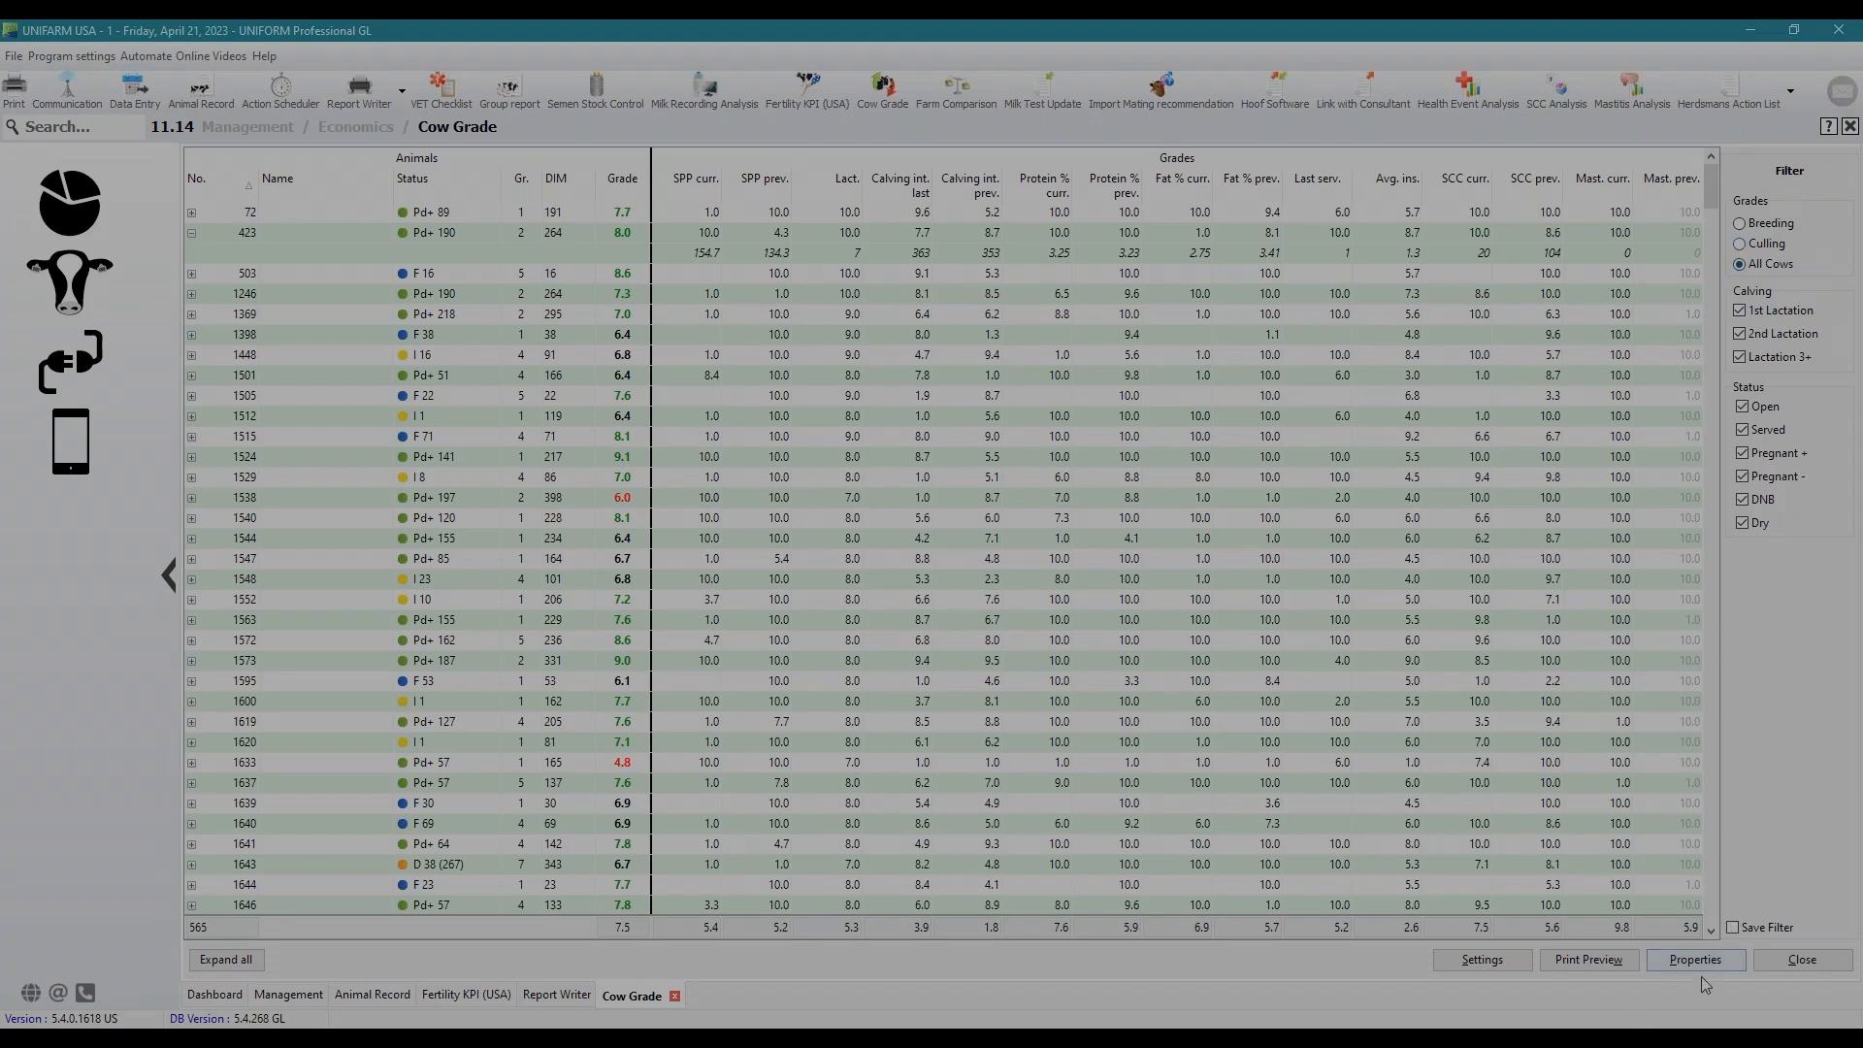
left_click(1676, 960)
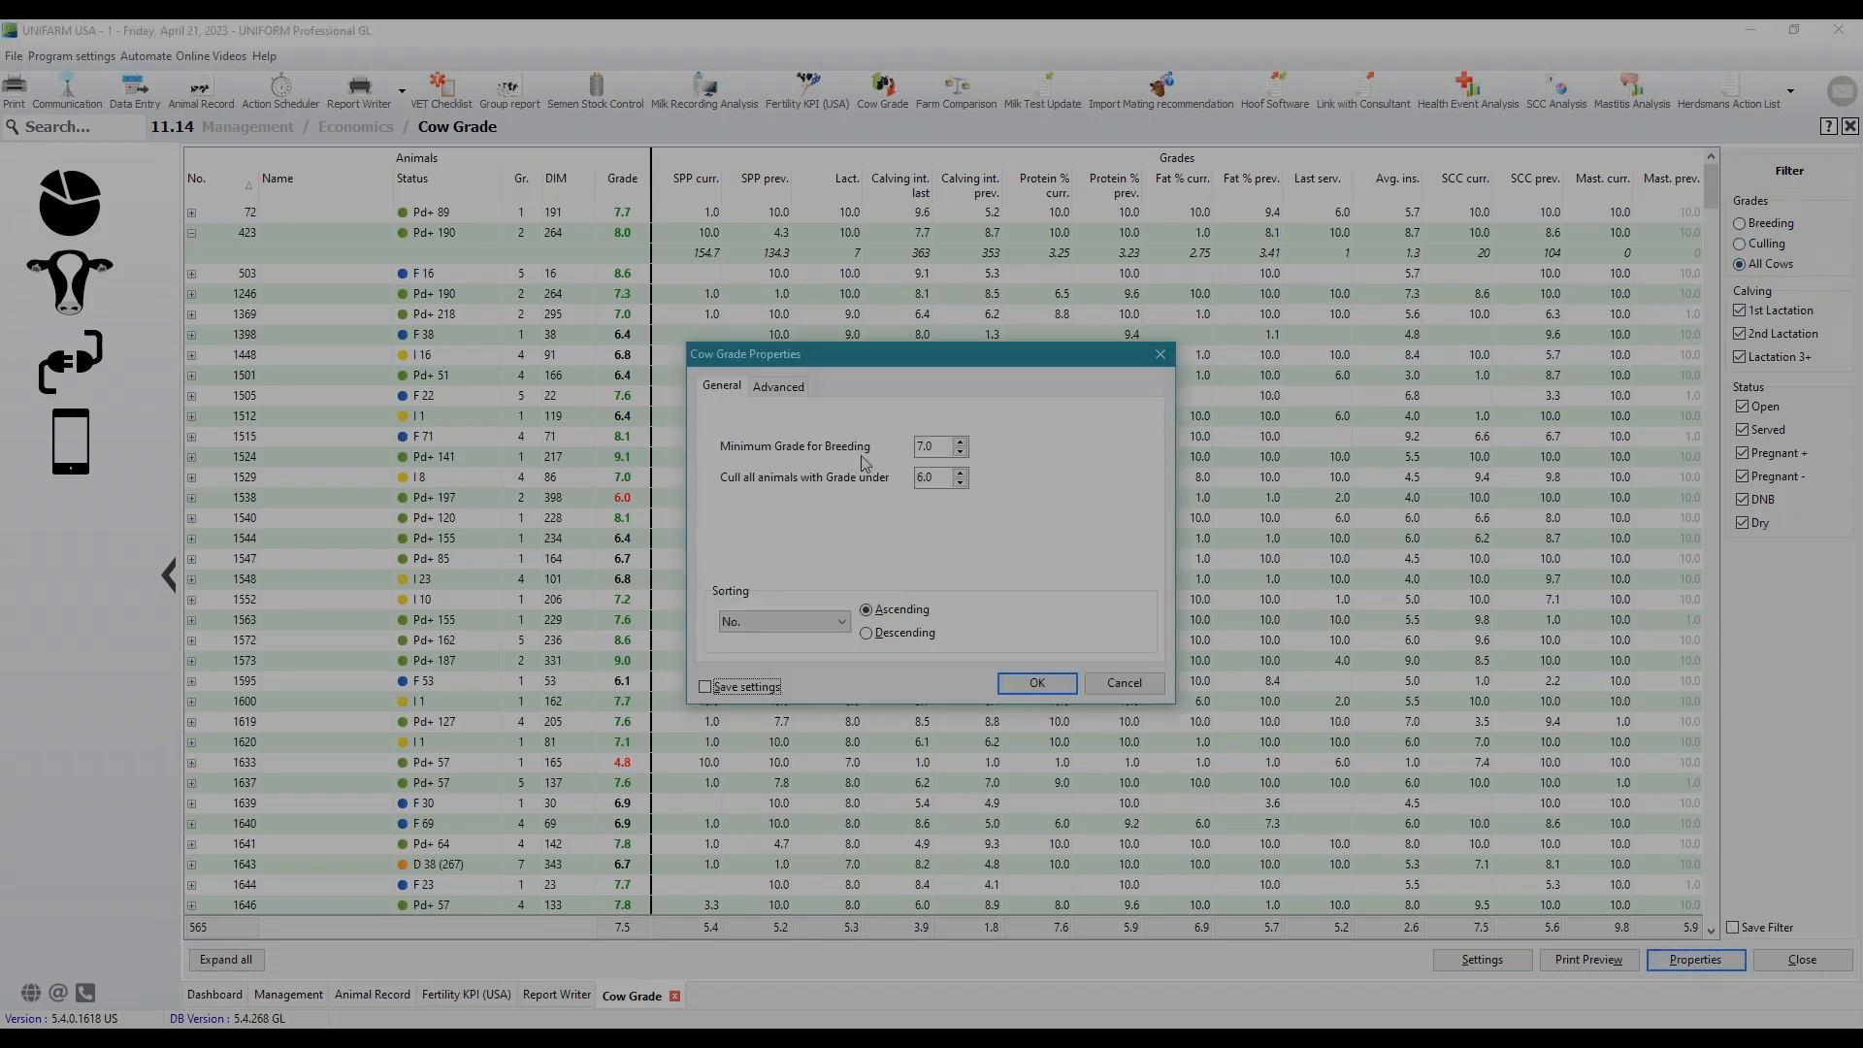
left_click(934, 447)
left_click_drag(934, 479, 855, 485)
left_click(1037, 683)
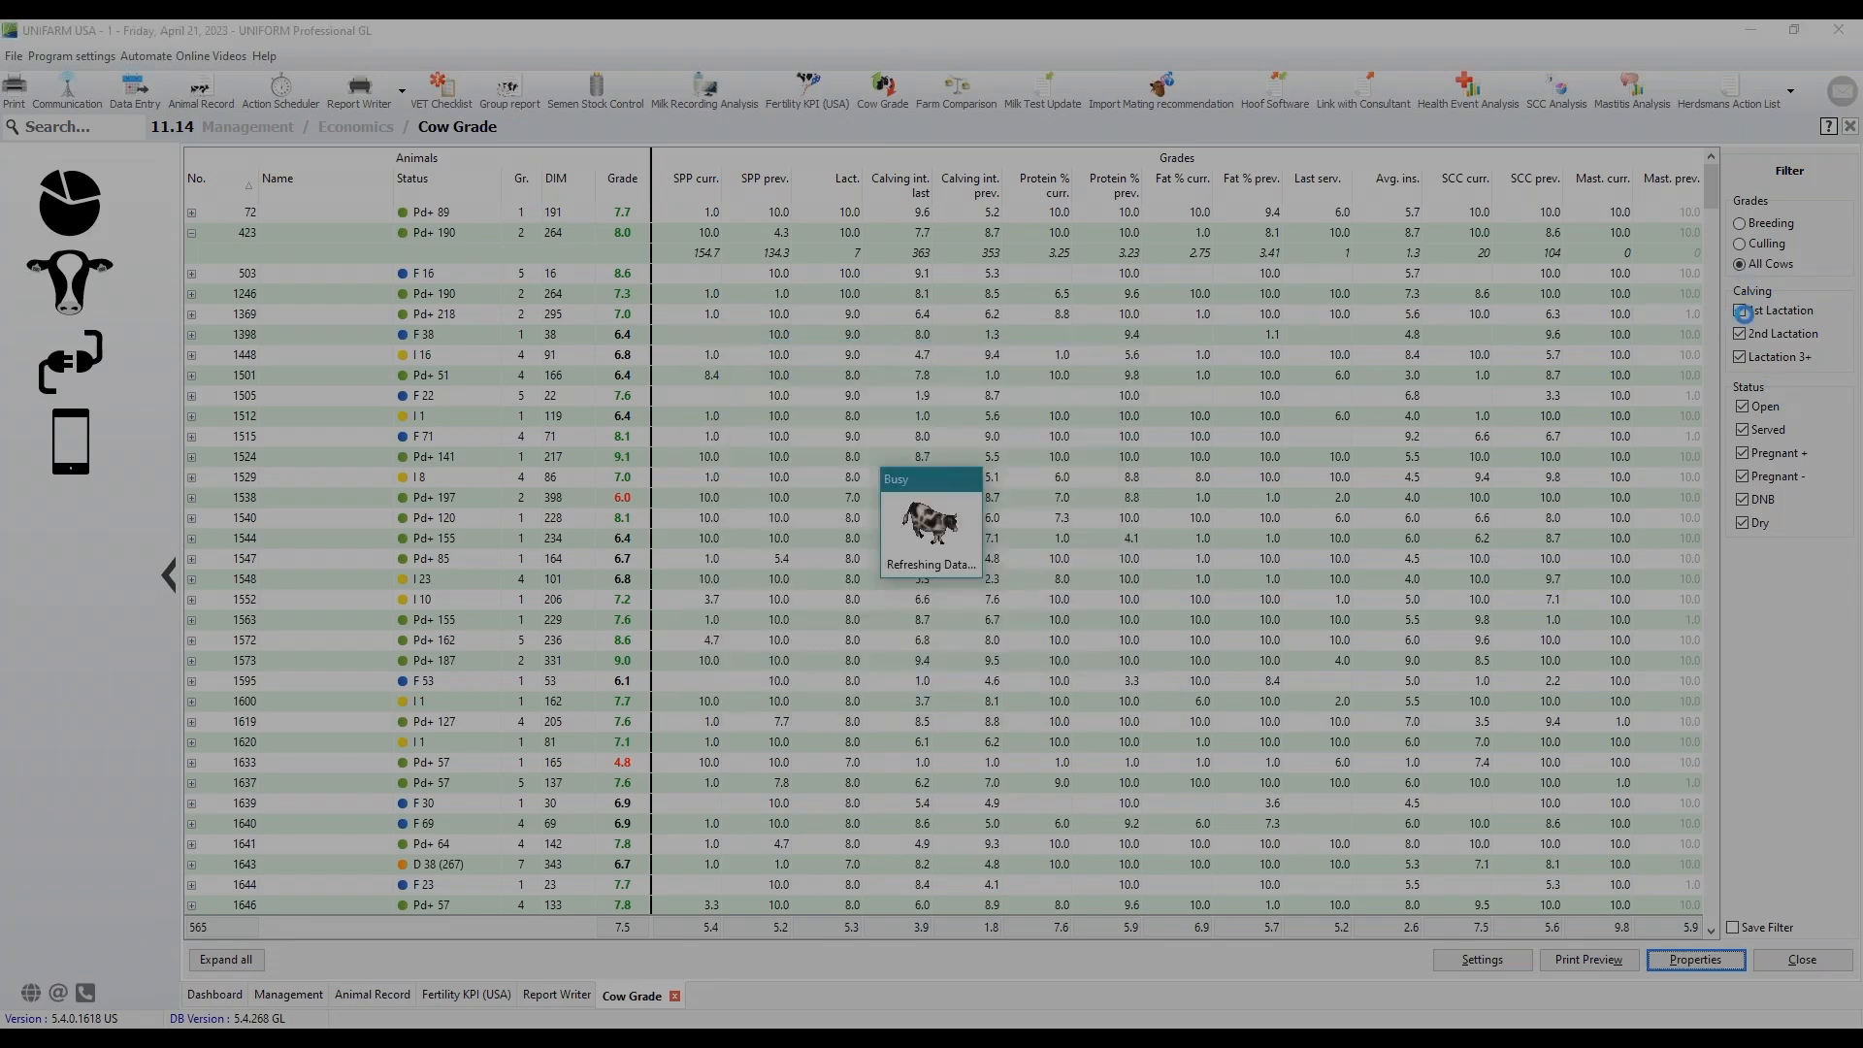